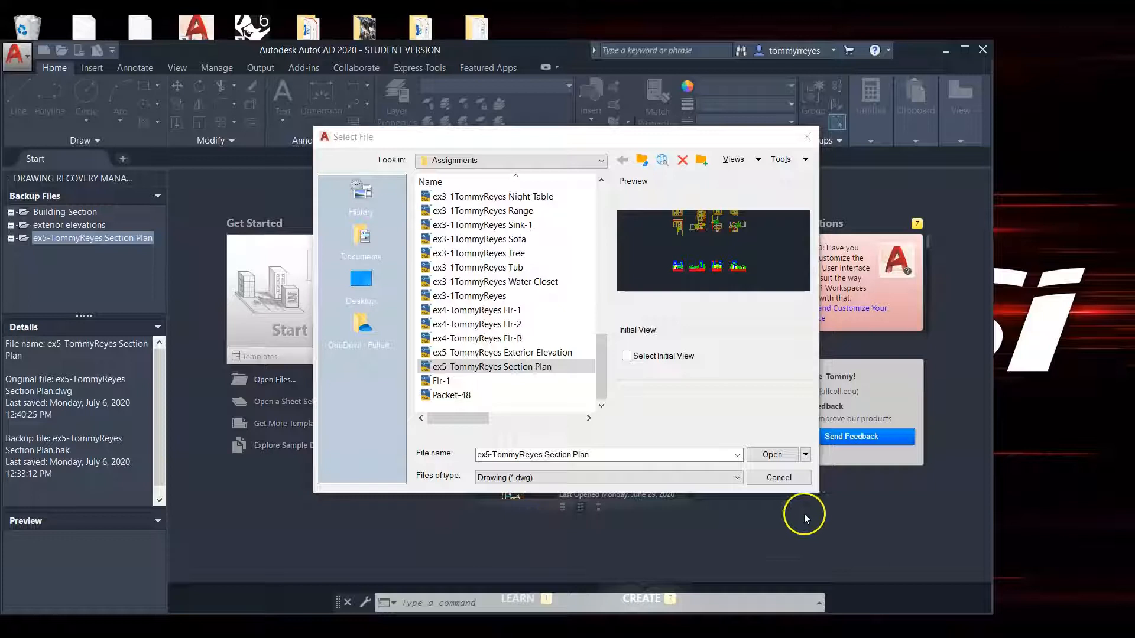
# Open the ex5 Section Plan drawing, dismiss the unreconciled layers notice and maximize the program window
pyautogui.click(772, 457)
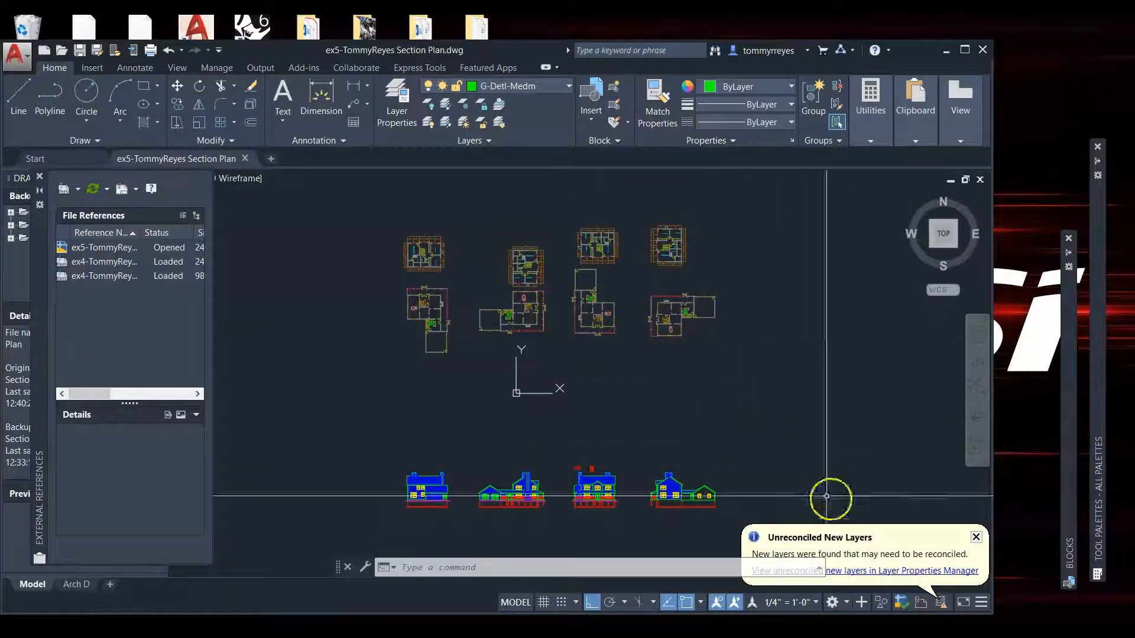
pyautogui.click(976, 537)
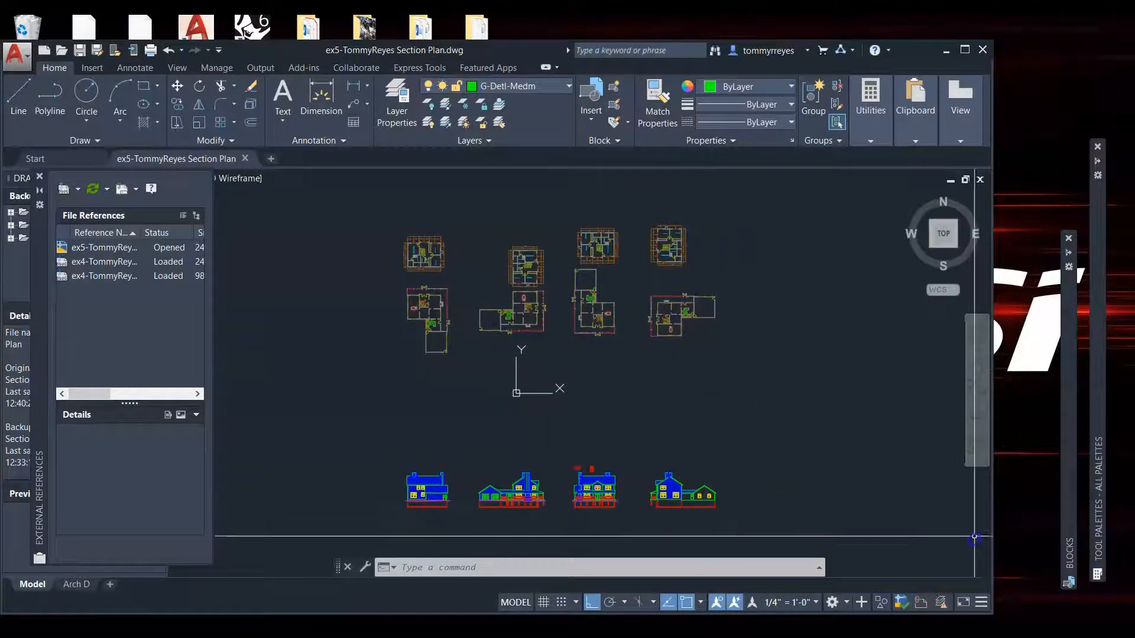
pyautogui.click(966, 51)
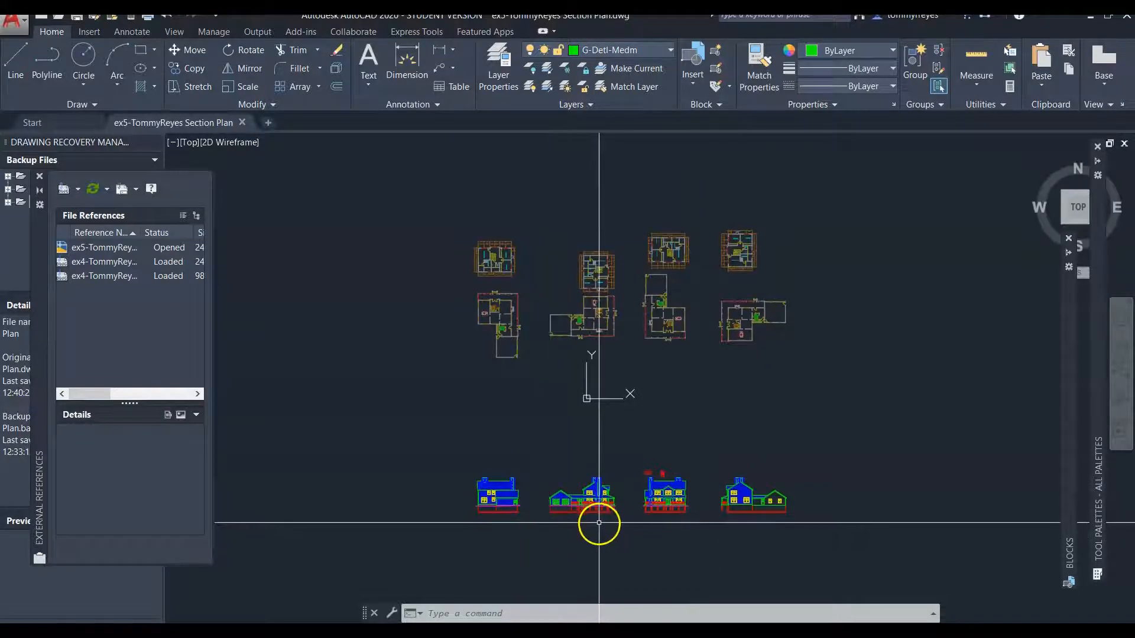
# Erase the siding hatch from the garage's gable wall in the second elevation
pyautogui.scroll(8, 586, 536)
pyautogui.scroll(-3, 532, 461)
pyautogui.scroll(3, 542, 461)
pyautogui.scroll(-5, 524, 424)
pyautogui.scroll(3, 517, 391)
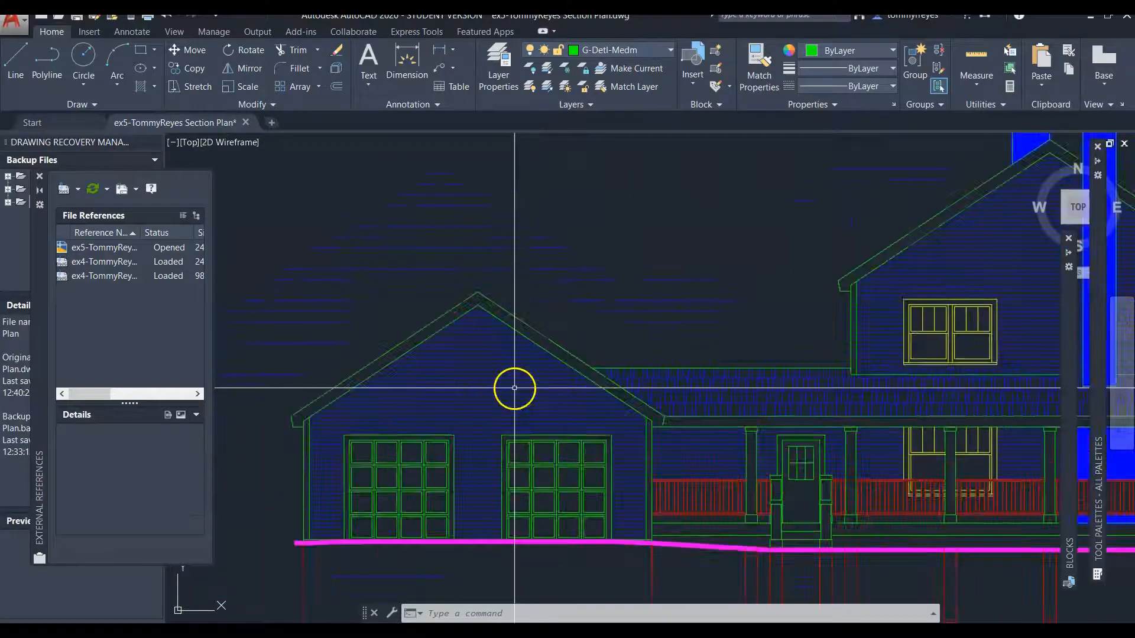
pyautogui.click(426, 401)
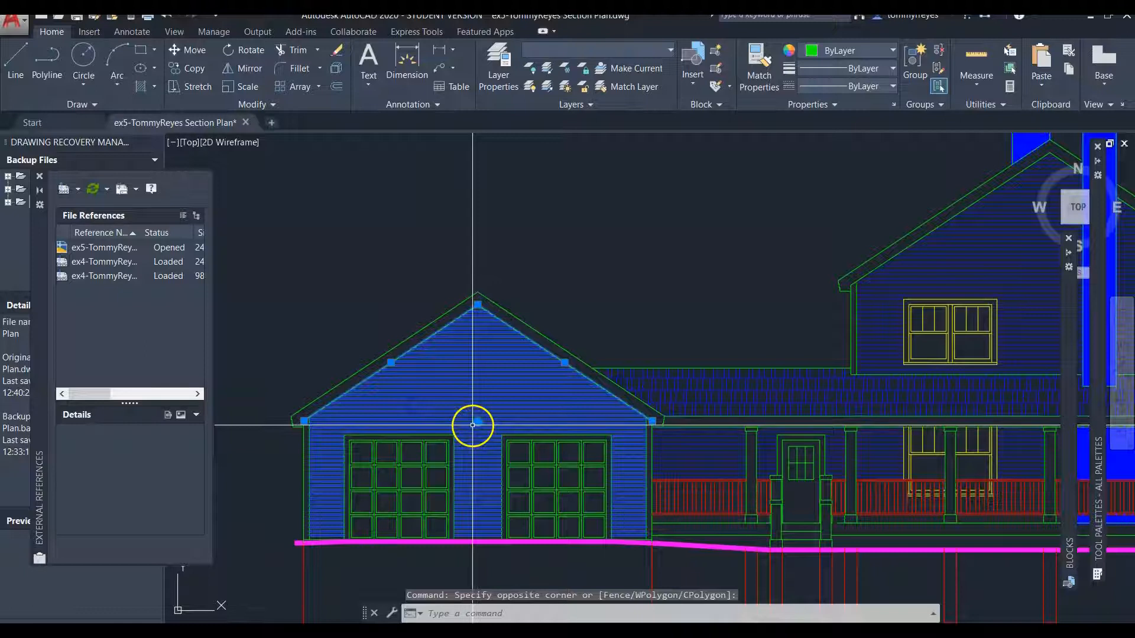
pyautogui.press('Delete')
# Erase both garage doors with their frames and panels from the garage front
pyautogui.scroll(4, 628, 434)
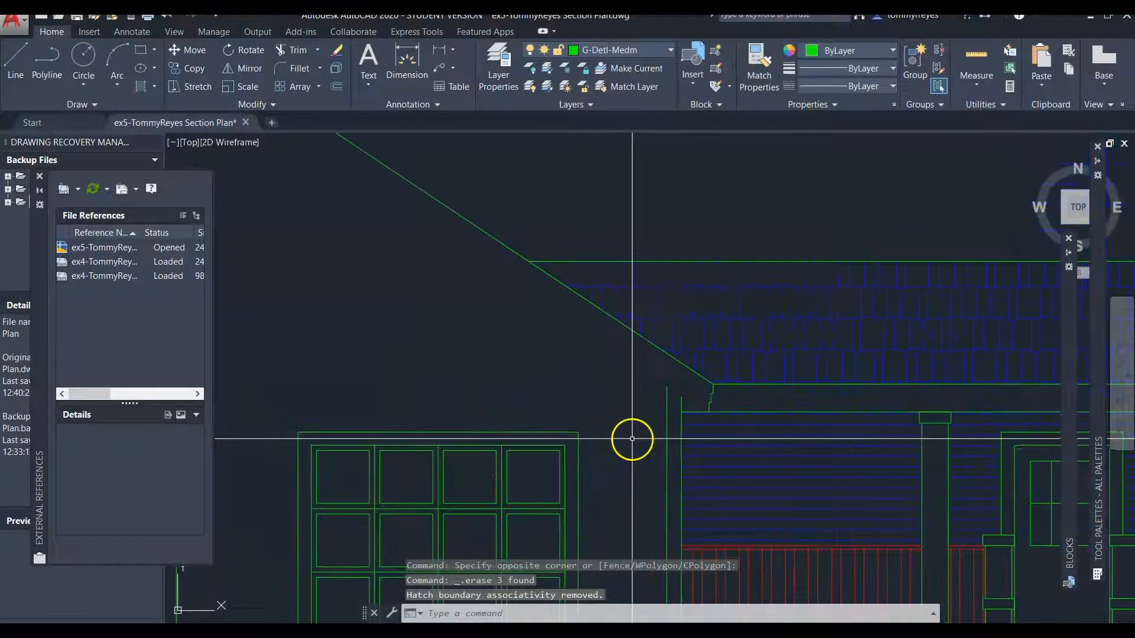
pyautogui.click(499, 474)
pyautogui.press('Delete')
pyautogui.scroll(-6, 532, 385)
pyautogui.scroll(2, 476, 409)
pyautogui.click(408, 375)
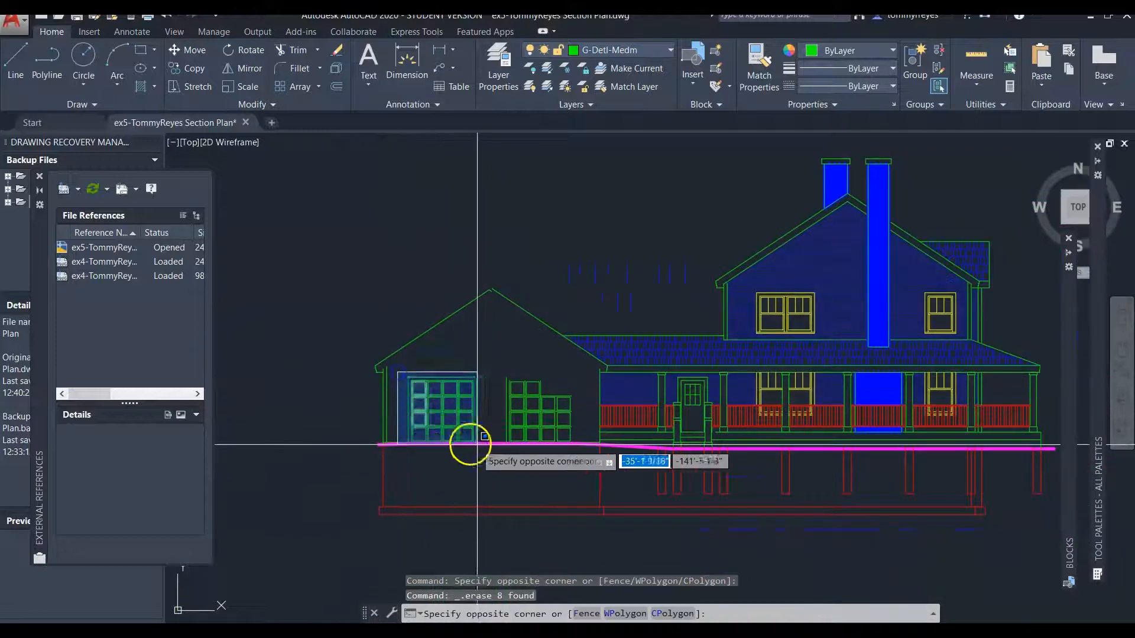
pyautogui.scroll(-2, 463, 458)
pyautogui.scroll(5, 639, 388)
pyautogui.scroll(-2, 679, 413)
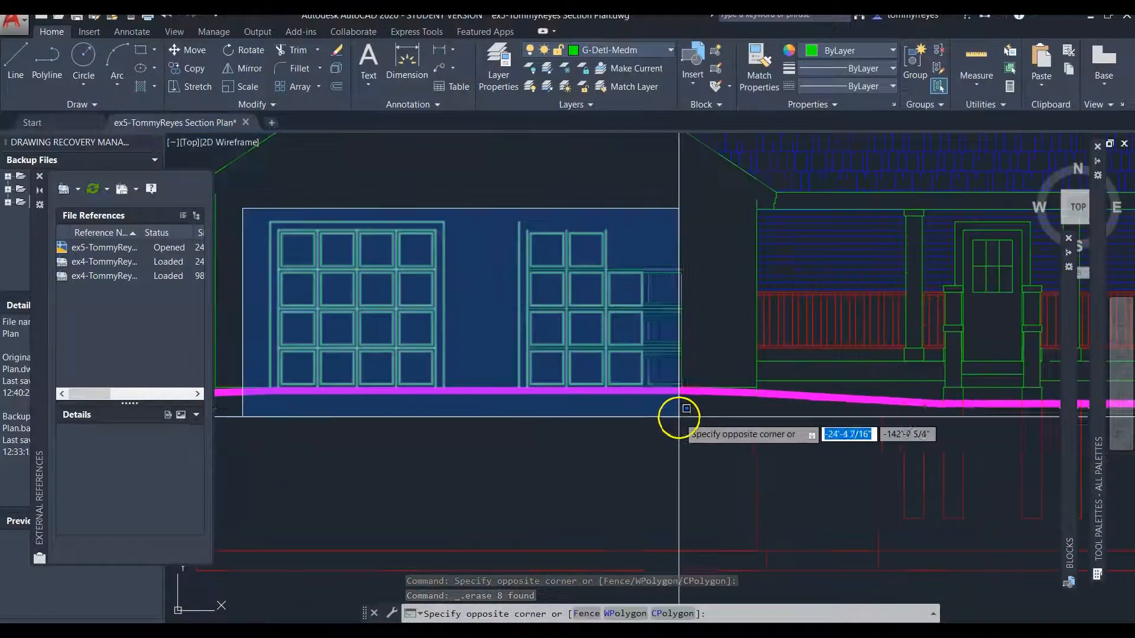
pyautogui.click(699, 392)
pyautogui.press('Delete')
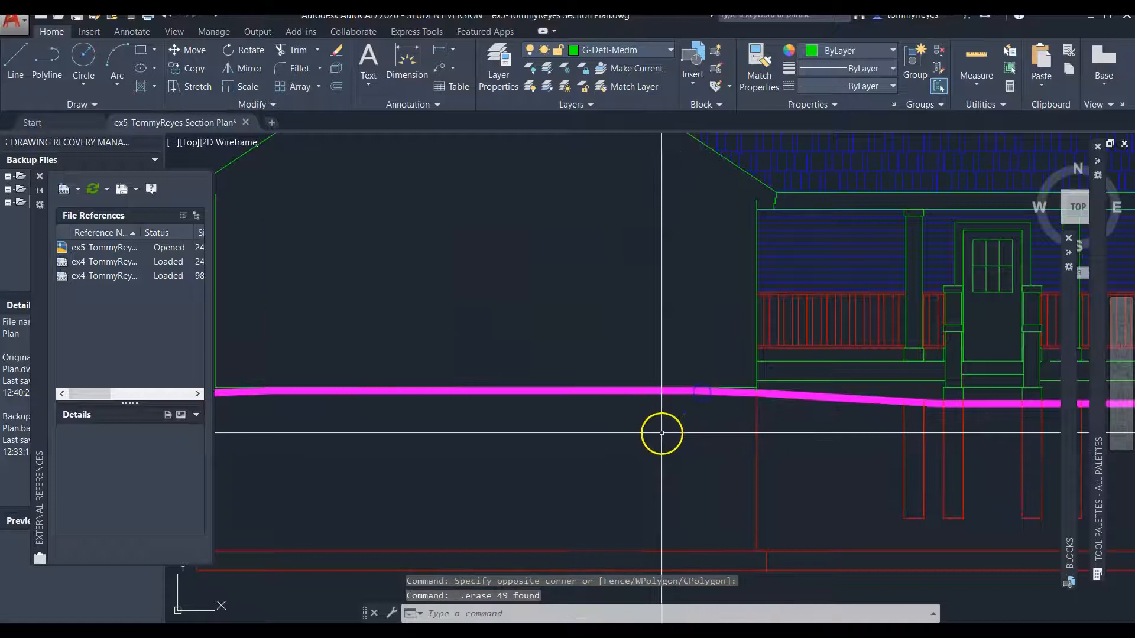
# Erase the inner corner trim line beside the garage's left outer wall line
pyautogui.scroll(-2, 664, 431)
pyautogui.scroll(1, 517, 301)
pyautogui.scroll(5, 401, 299)
pyautogui.click(361, 243)
pyautogui.click(328, 299)
pyautogui.click(347, 300)
pyautogui.click(314, 331)
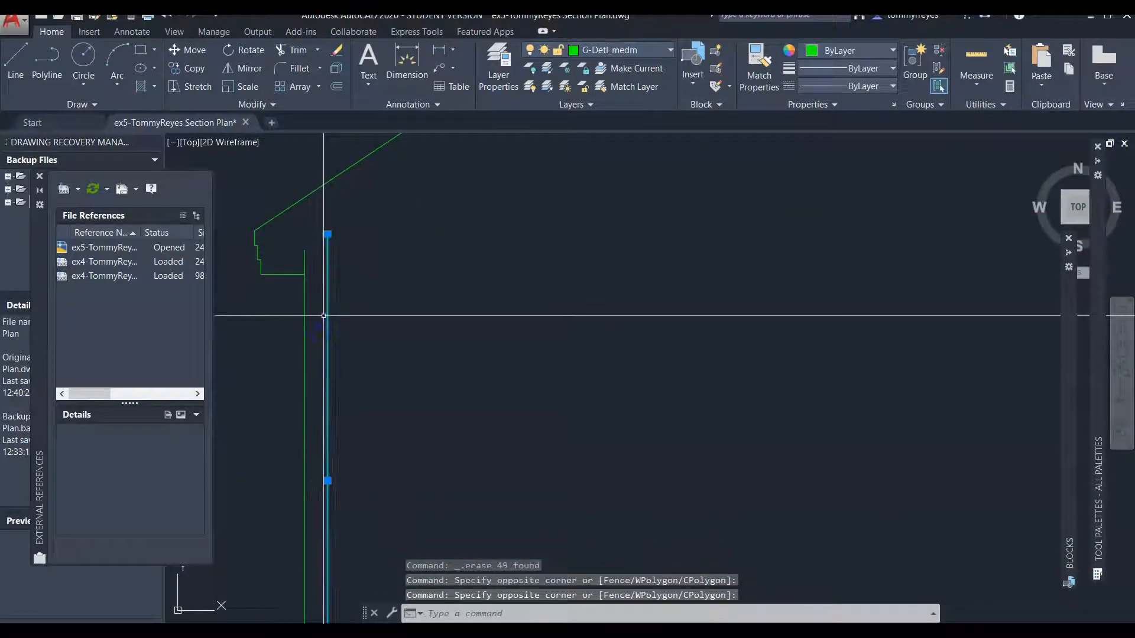
pyautogui.press('Delete')
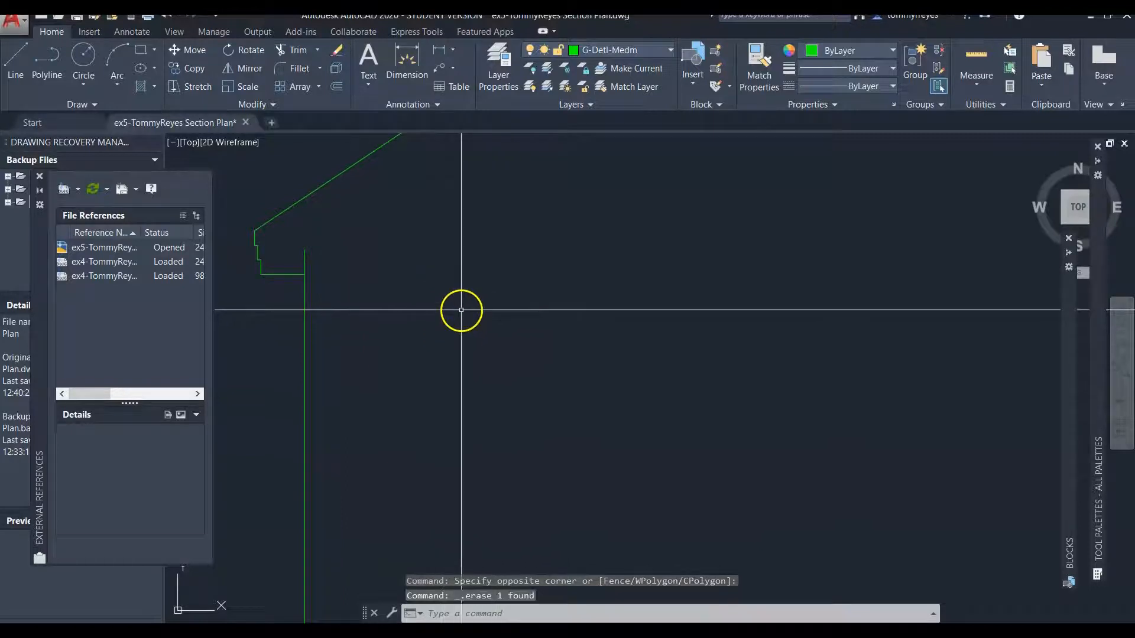
# Trim the garage's left and right wall lines where they project above the eave soffits
pyautogui.press('Return')
pyautogui.press('Return')
pyautogui.click(329, 243)
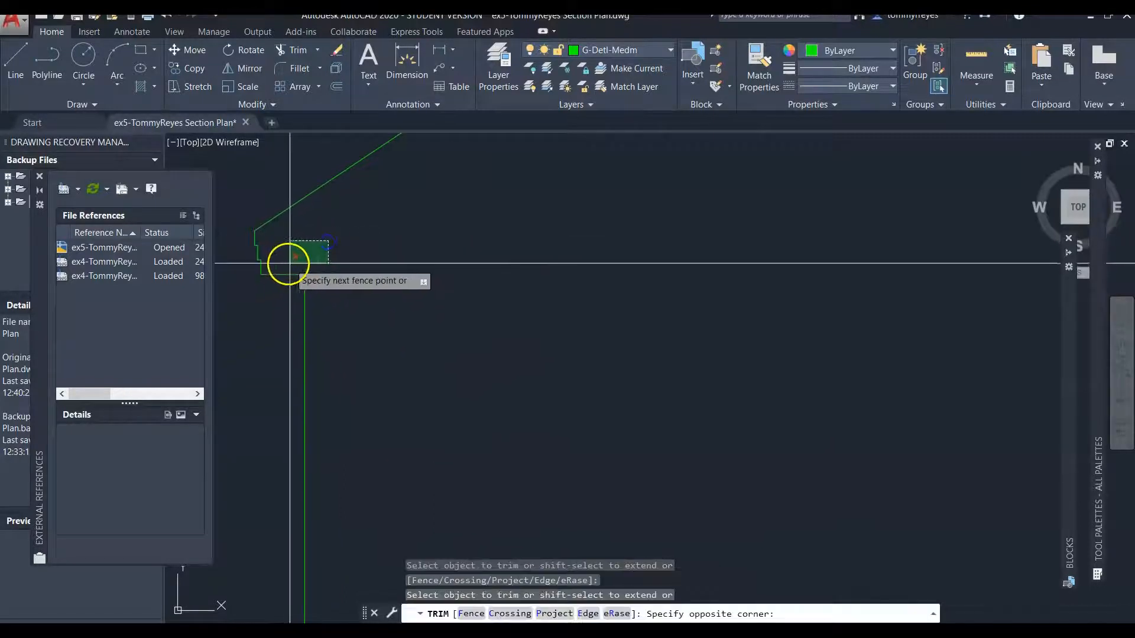
pyautogui.click(287, 264)
pyautogui.scroll(-6, 285, 274)
pyautogui.scroll(-2, 286, 273)
pyautogui.scroll(10, 485, 284)
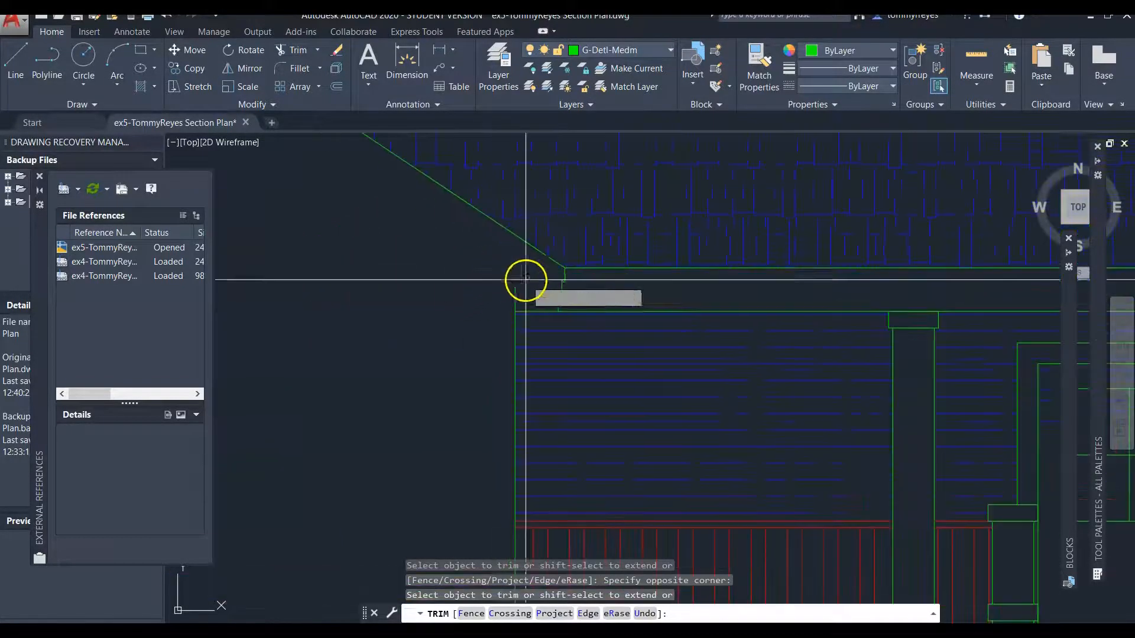
pyautogui.scroll(-8, 303, 261)
pyautogui.scroll(5, 355, 268)
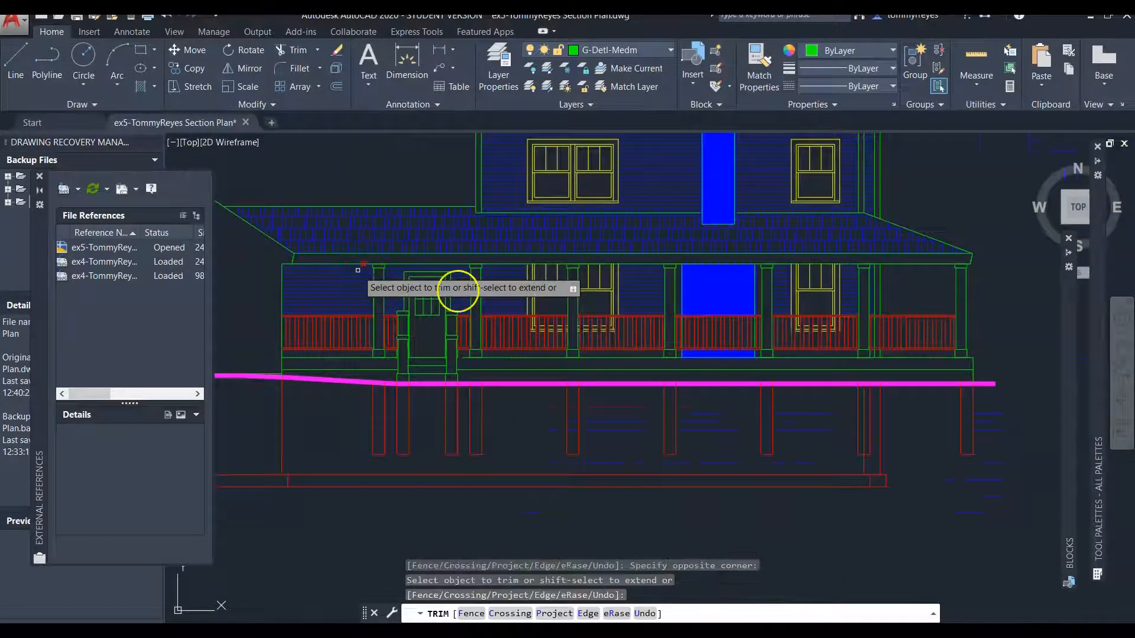
pyautogui.scroll(2, 345, 317)
pyautogui.press('Return')
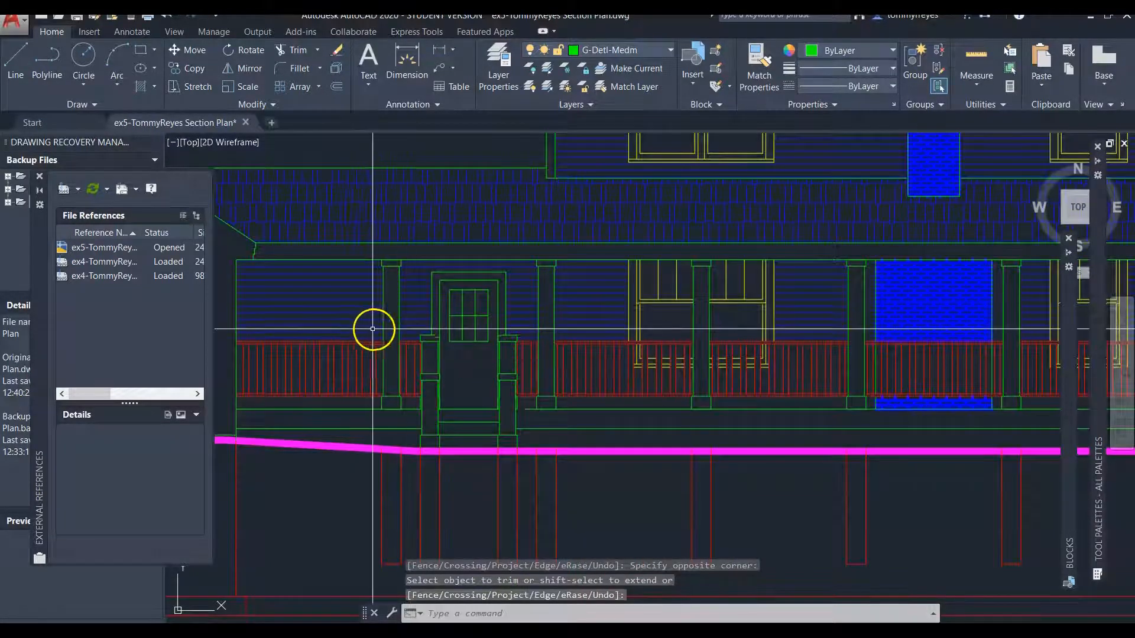
# Erase the shingle hatch from the porch roof
pyautogui.scroll(1, 367, 328)
pyautogui.scroll(-1, 531, 349)
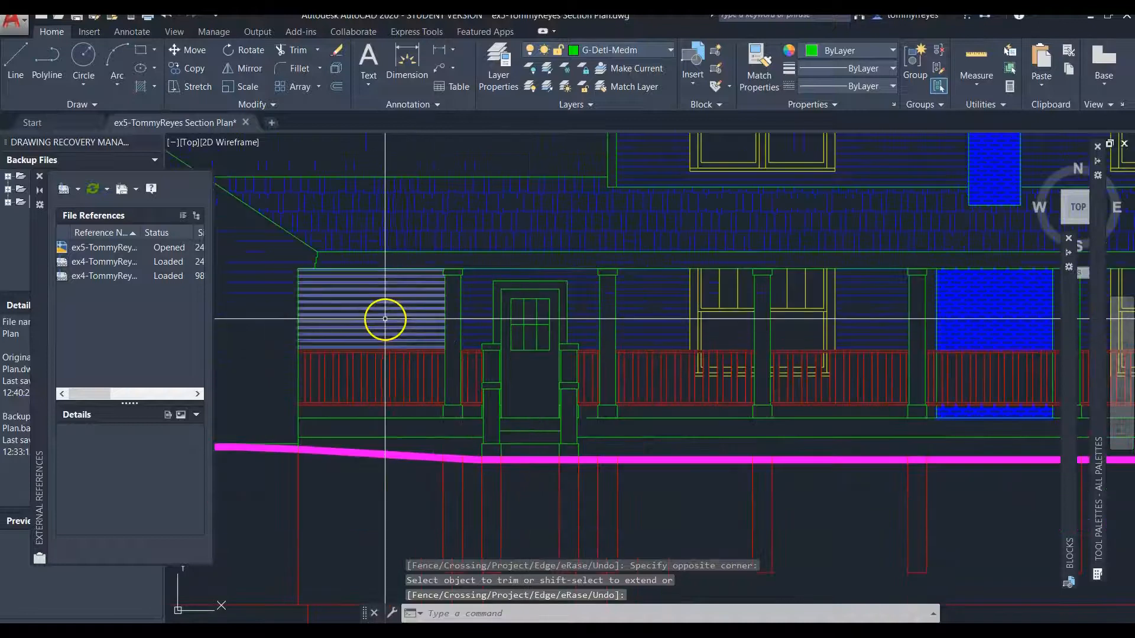
pyautogui.press('Return')
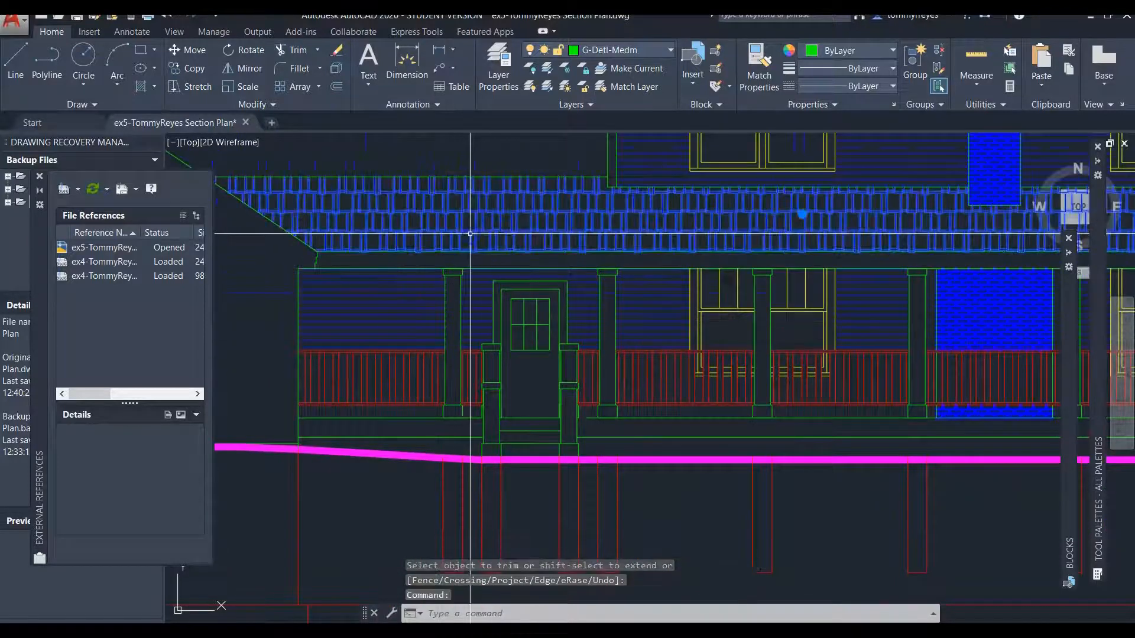
pyautogui.click(470, 234)
pyautogui.press('Delete')
pyautogui.scroll(-1, 581, 349)
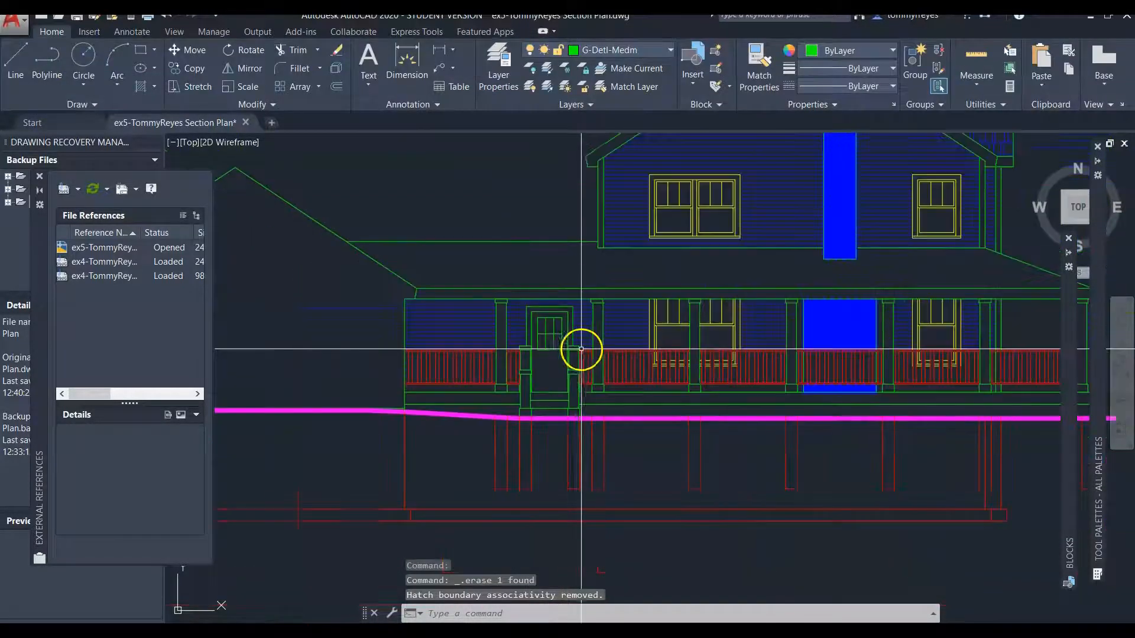
# Erase the siding hatches behind the porch, from its left end past the entry door to beyond the first window
pyautogui.scroll(2, 461, 337)
pyautogui.click(474, 316)
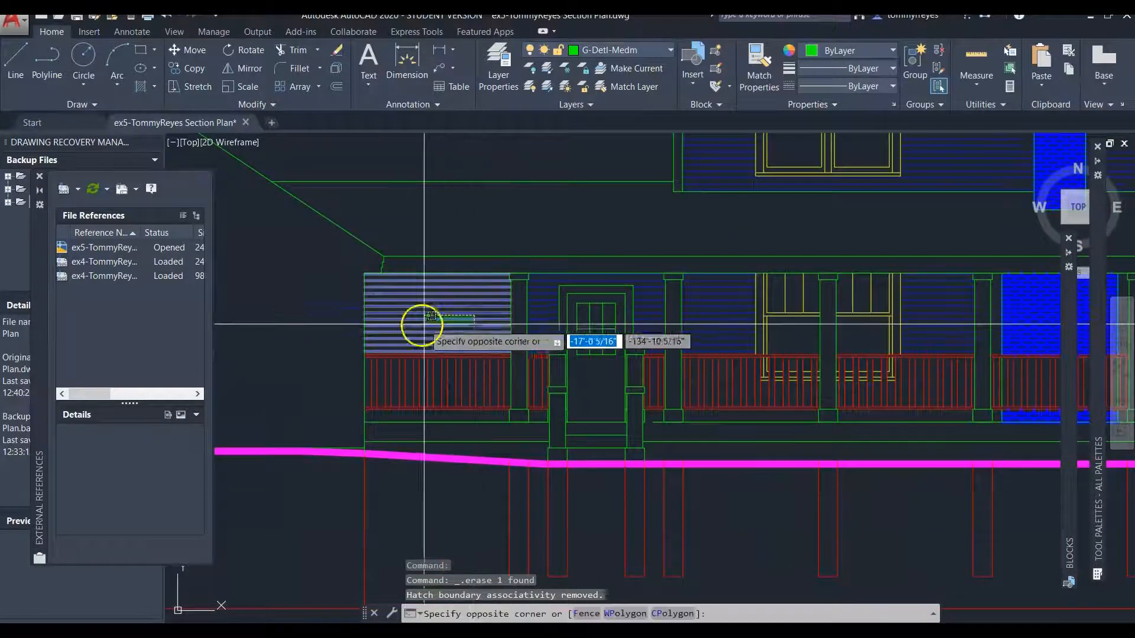
pyautogui.click(424, 324)
pyautogui.press('Delete')
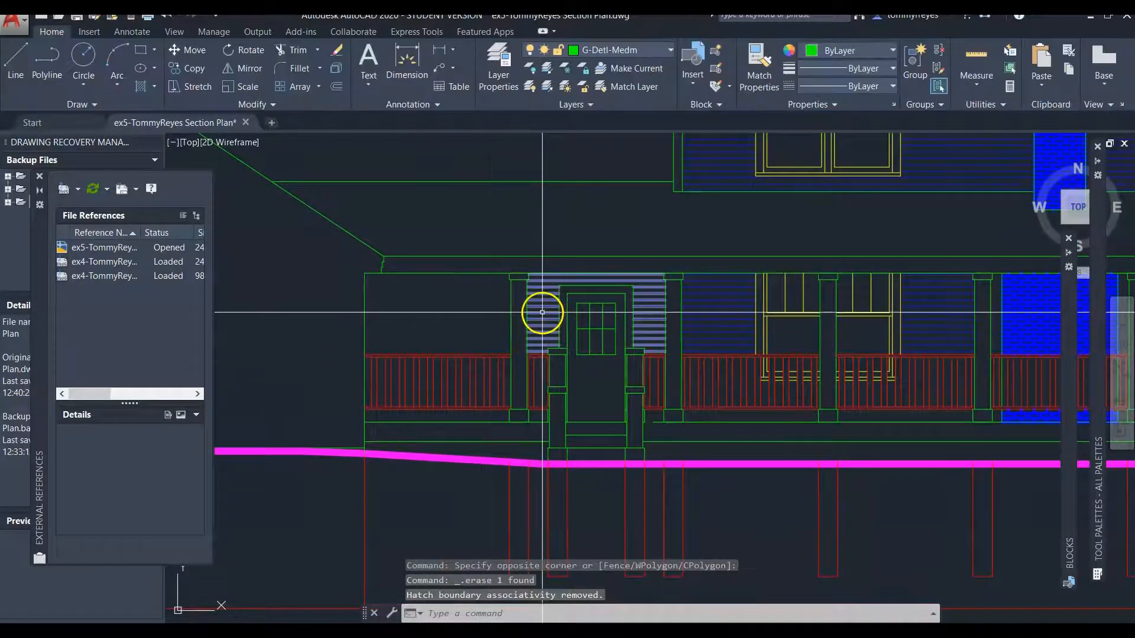
pyautogui.click(542, 312)
pyautogui.press('Delete')
pyautogui.click(711, 325)
pyautogui.press('Delete')
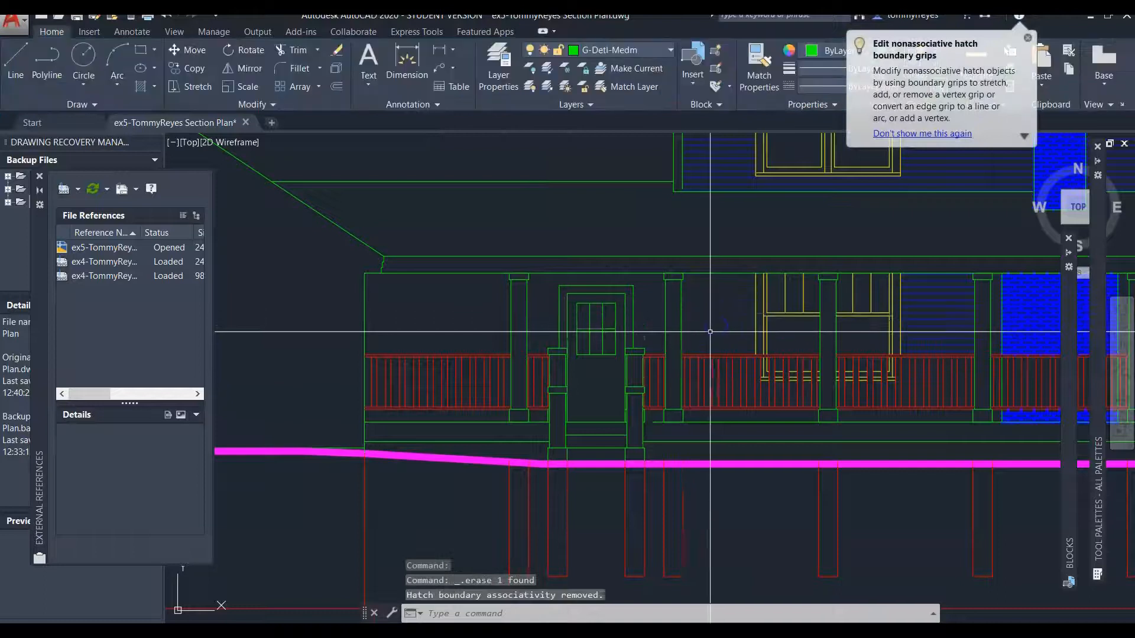
pyautogui.click(904, 316)
pyautogui.press('Delete')
pyautogui.scroll(-2, 415, 272)
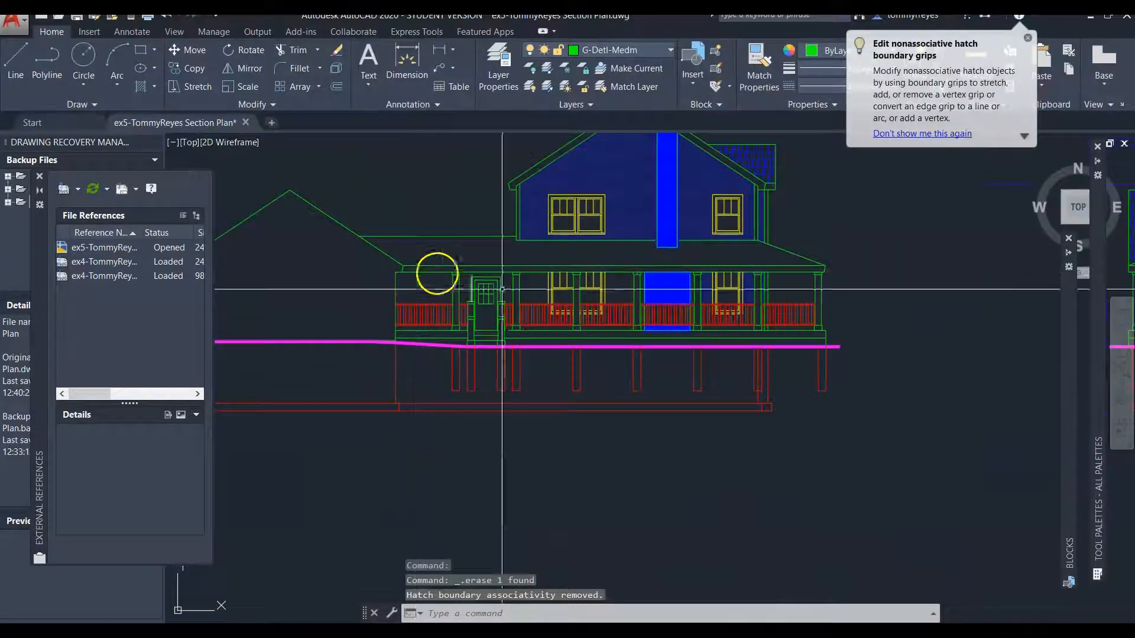
# Erase the chimney's brick hatches above and below the porch railing, along with its left edge line
pyautogui.scroll(6, 646, 299)
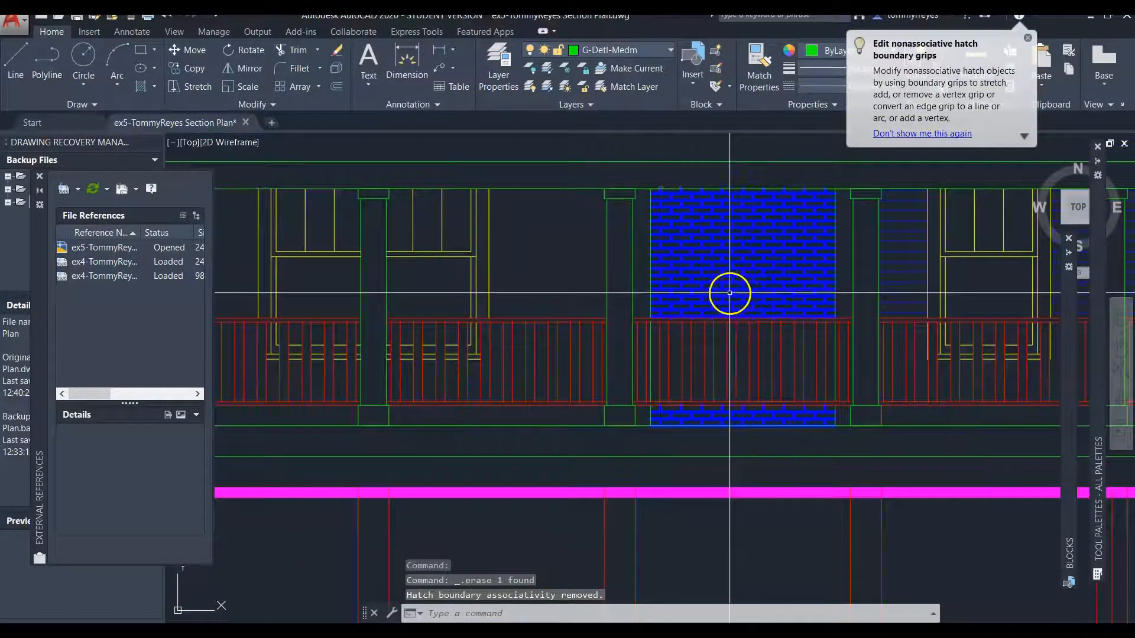
pyautogui.click(750, 286)
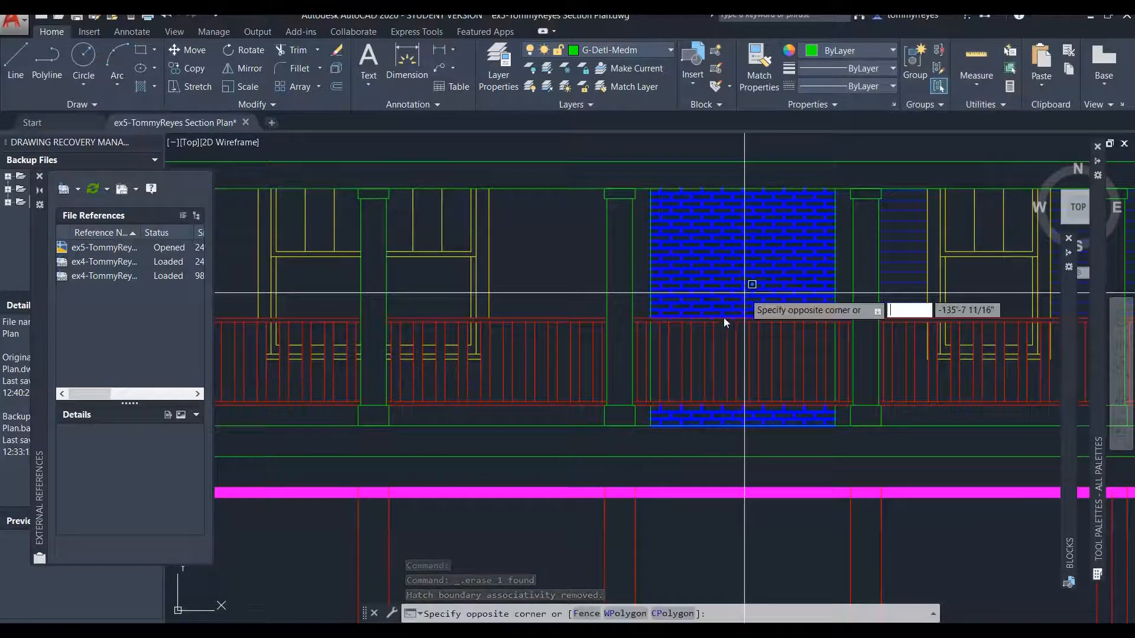
pyautogui.click(643, 264)
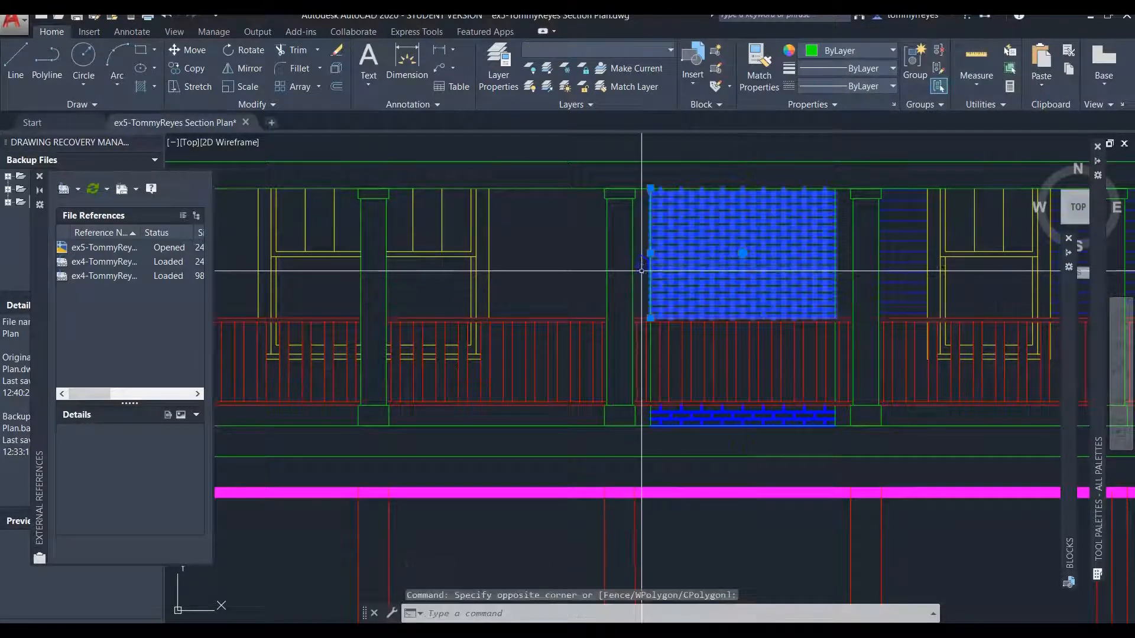
pyautogui.press('Delete')
pyautogui.click(727, 398)
pyautogui.press('Delete')
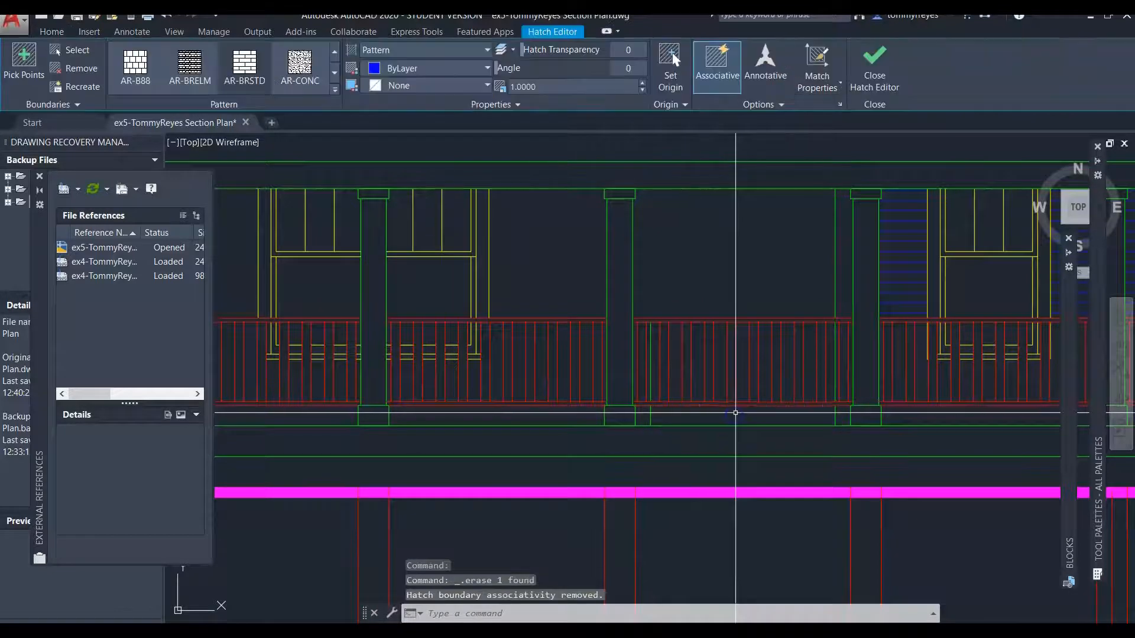
# Erase the remaining ground-floor siding, door, window, column and railing linework between the porch's left end and the house's right corner
pyautogui.click(908, 274)
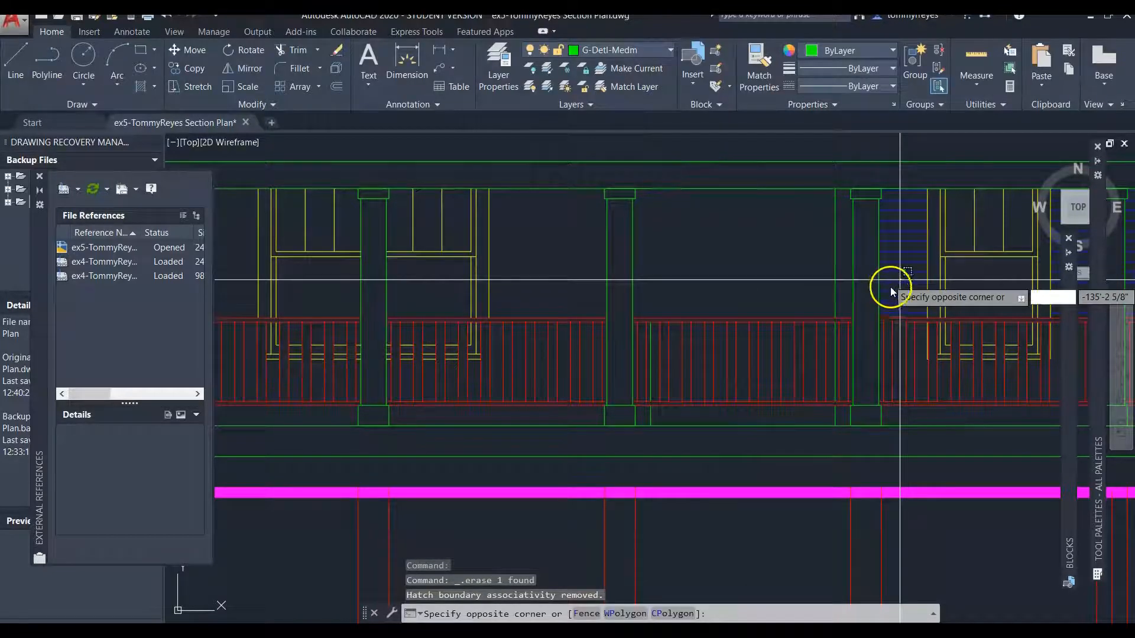
pyautogui.click(752, 266)
pyautogui.press('Delete')
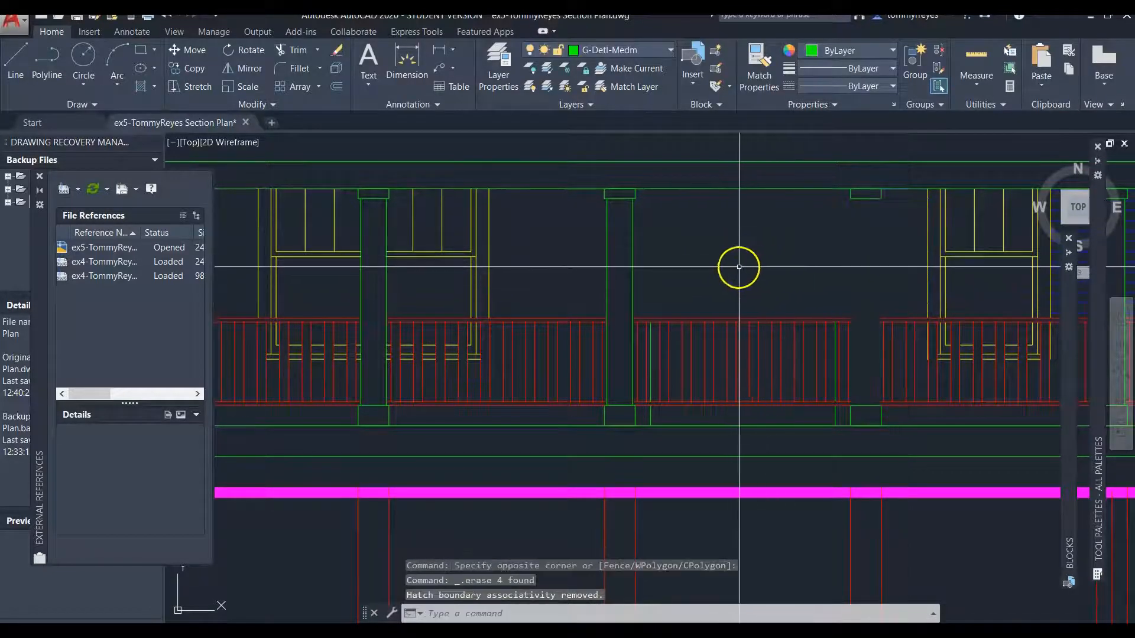
pyautogui.scroll(-4, 753, 268)
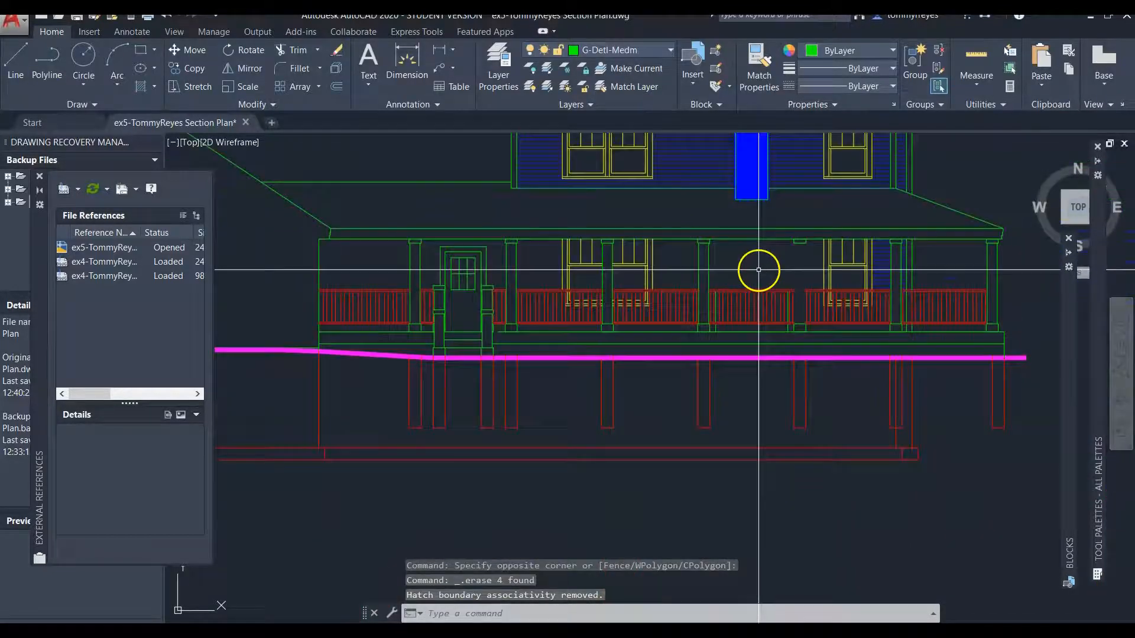
pyautogui.click(348, 235)
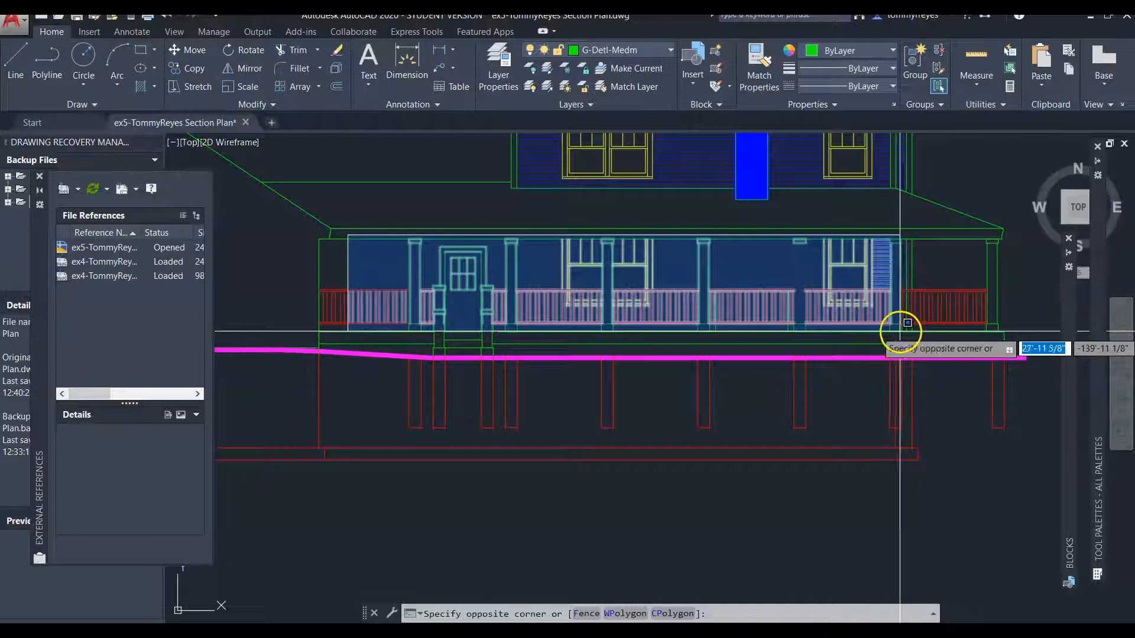
pyautogui.click(904, 331)
pyautogui.press('Delete')
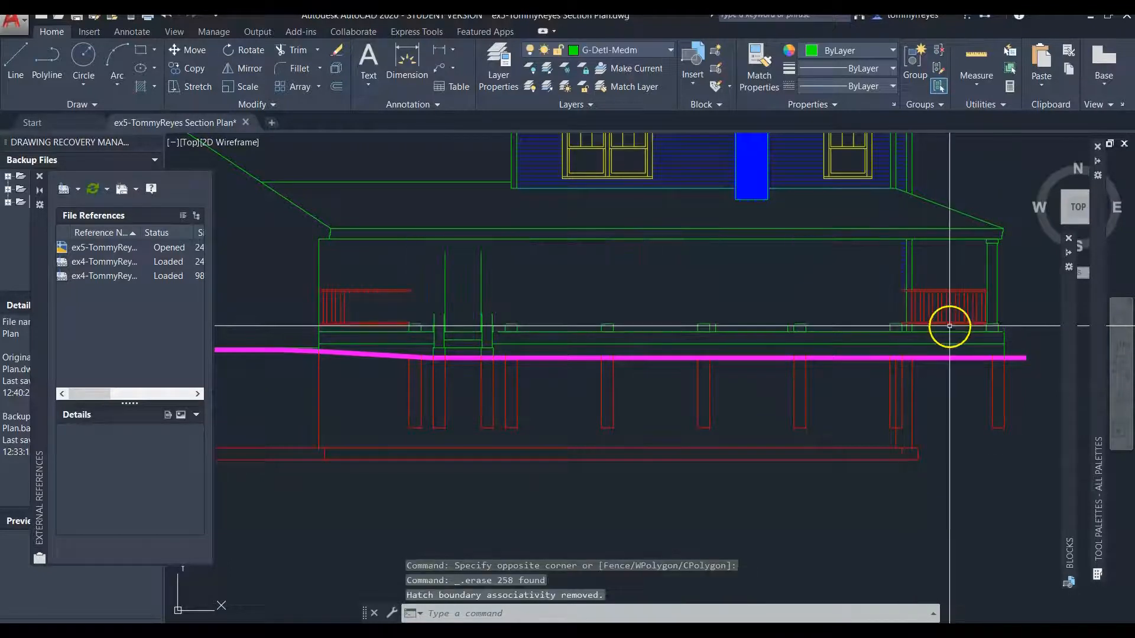
# Erase the leftover line beside the house's right corner and the porch railing's rails with its inner balusters
pyautogui.scroll(5, 945, 324)
pyautogui.click(834, 191)
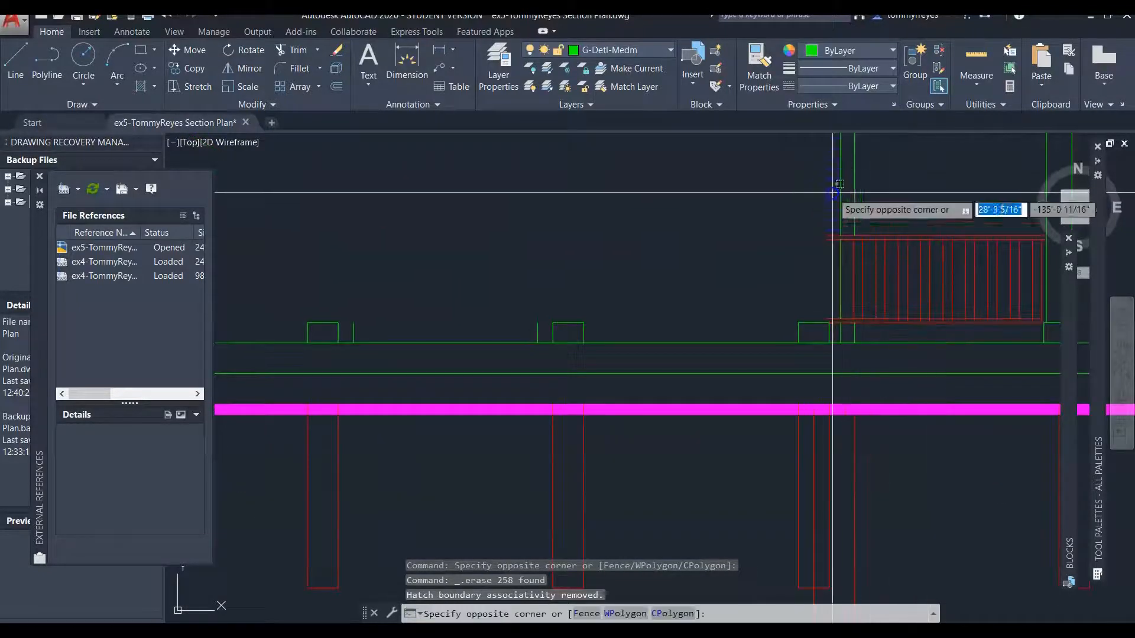
pyautogui.click(823, 211)
pyautogui.press('Delete')
pyautogui.click(958, 224)
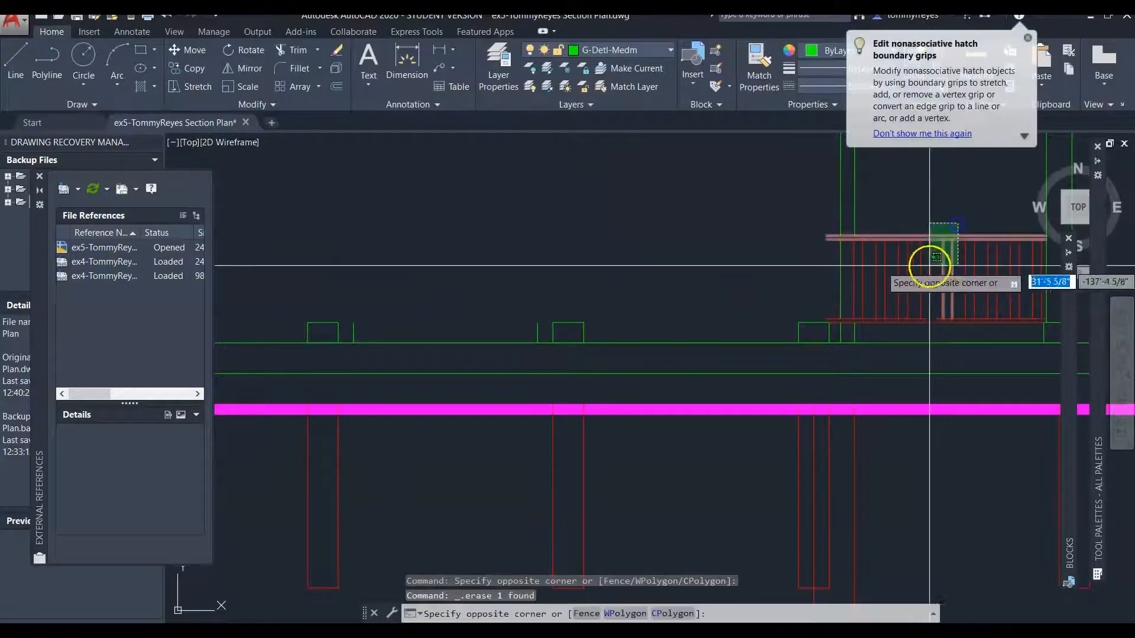
pyautogui.click(860, 331)
pyautogui.press('Delete')
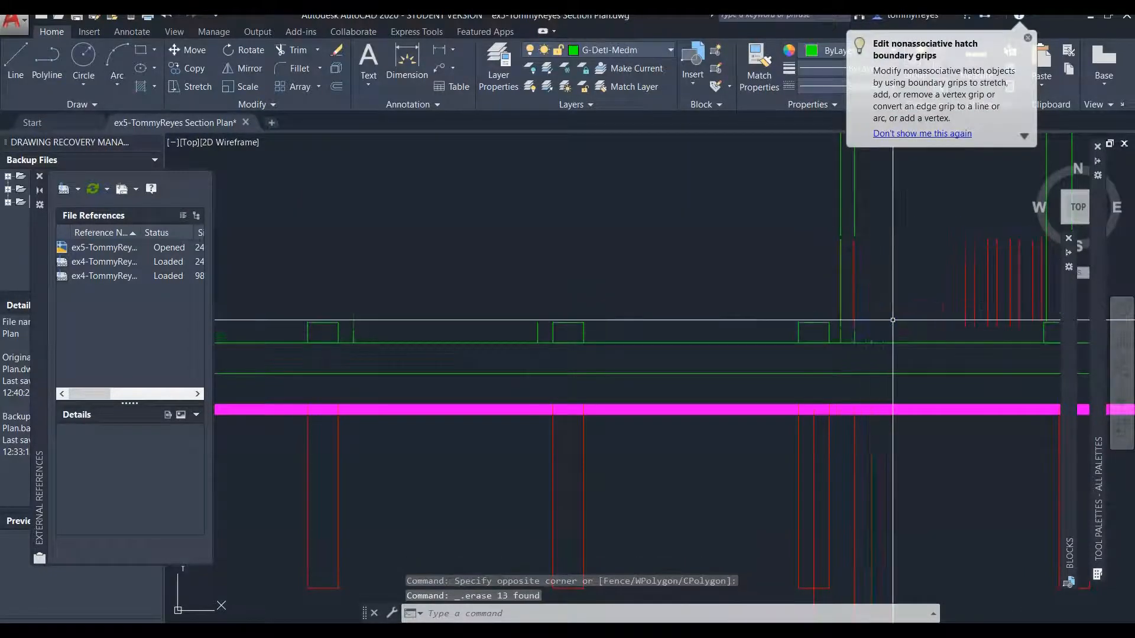
# Erase the remaining railing balusters between the house's right corner and the porch's end column
pyautogui.click(855, 275)
pyautogui.press('Delete')
pyautogui.click(933, 228)
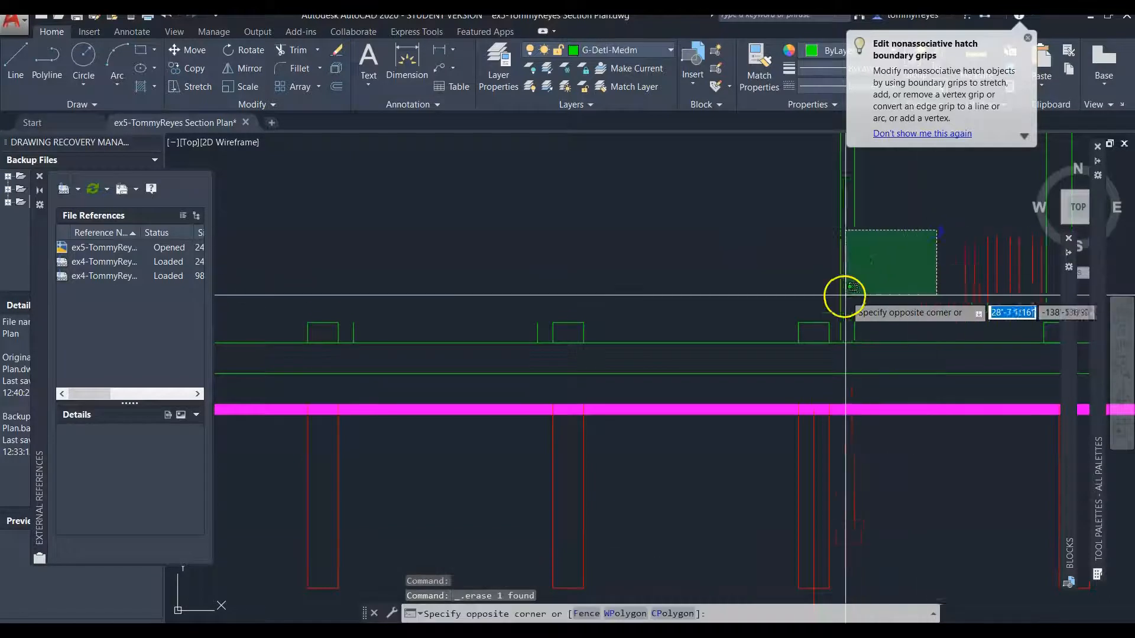
pyautogui.scroll(-2, 855, 292)
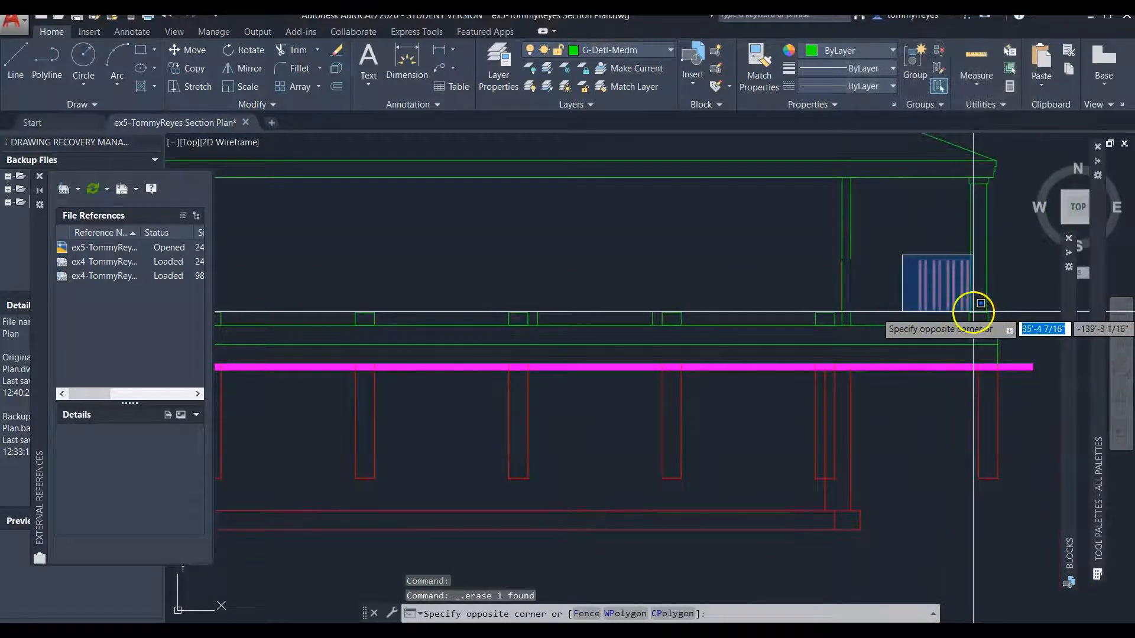
pyautogui.click(973, 313)
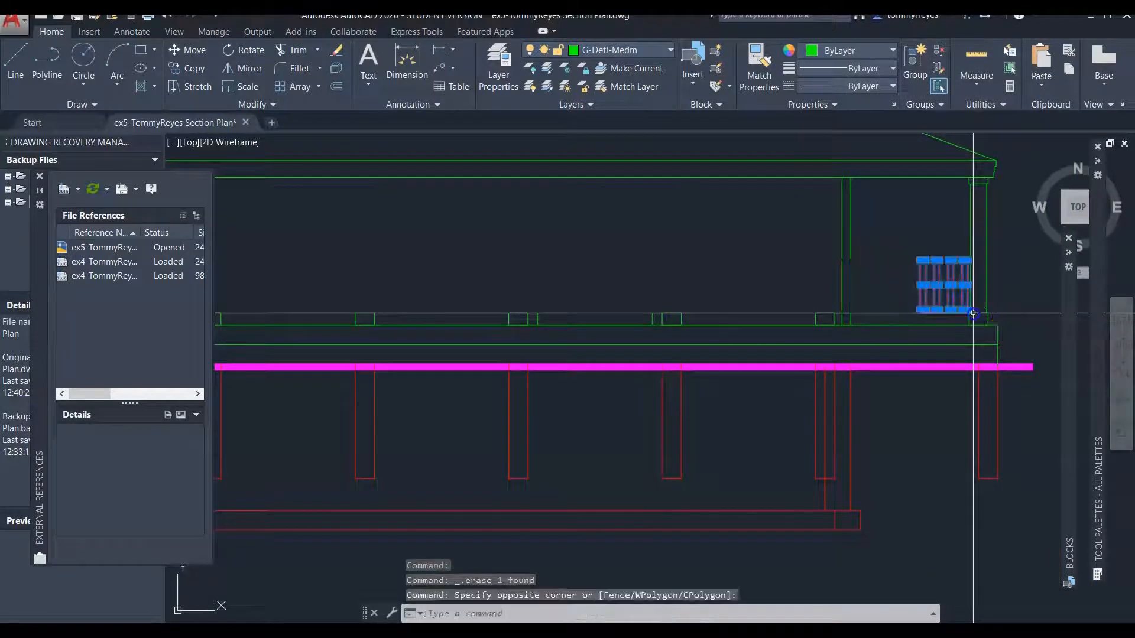
pyautogui.press('Delete')
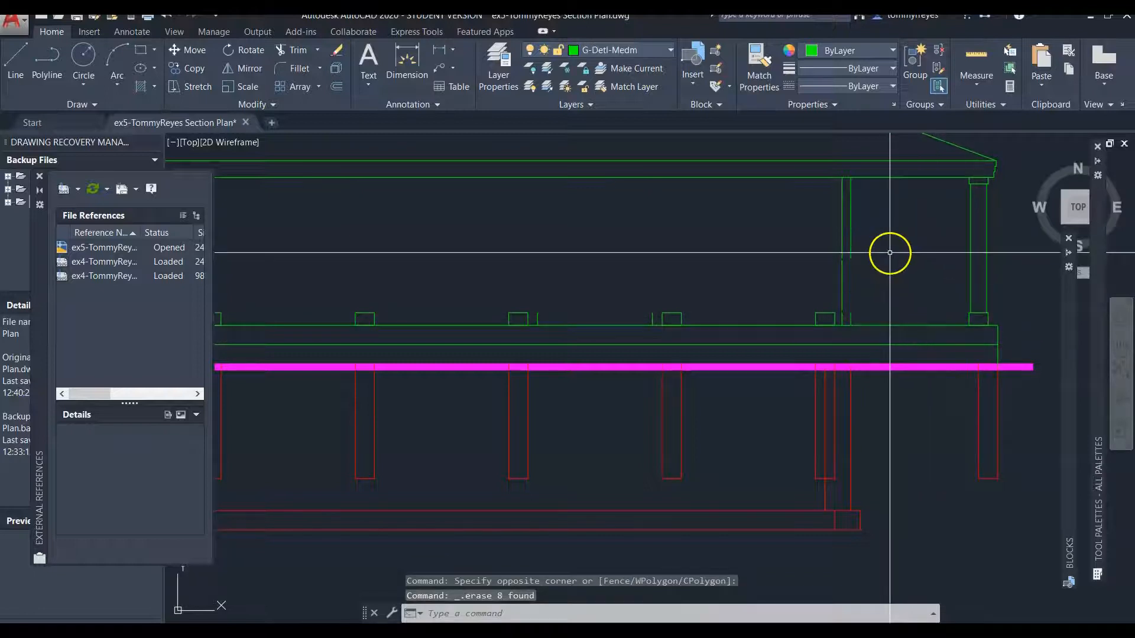
# Erase the tall front chimney on the upper-storey gable together with its cap and brick hatch
pyautogui.scroll(-4, 905, 387)
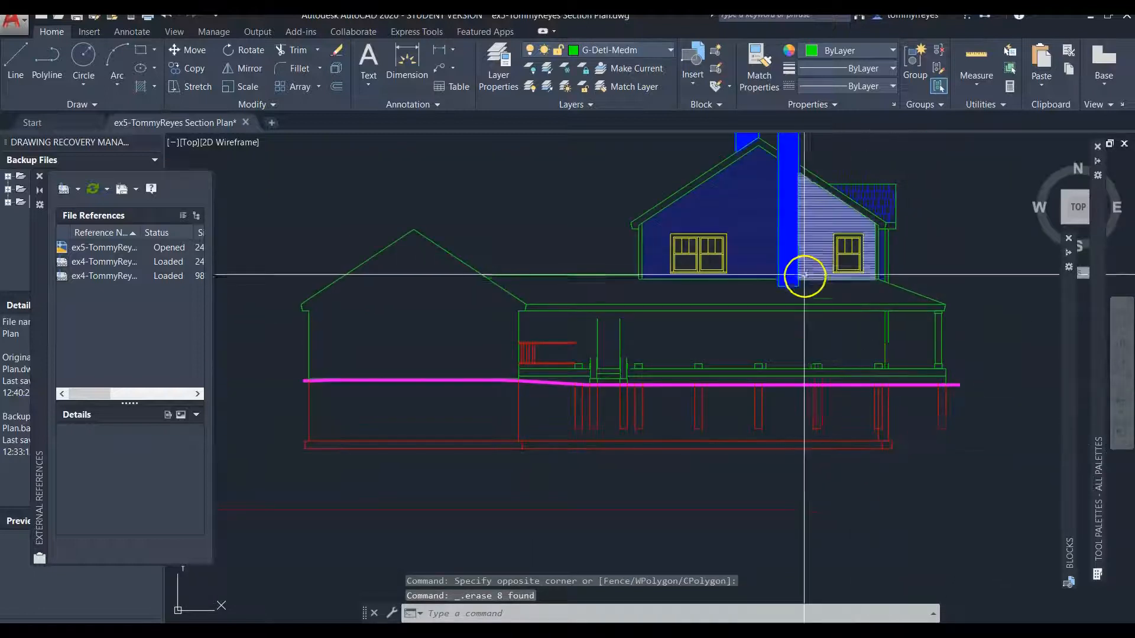
pyautogui.scroll(-3, 788, 355)
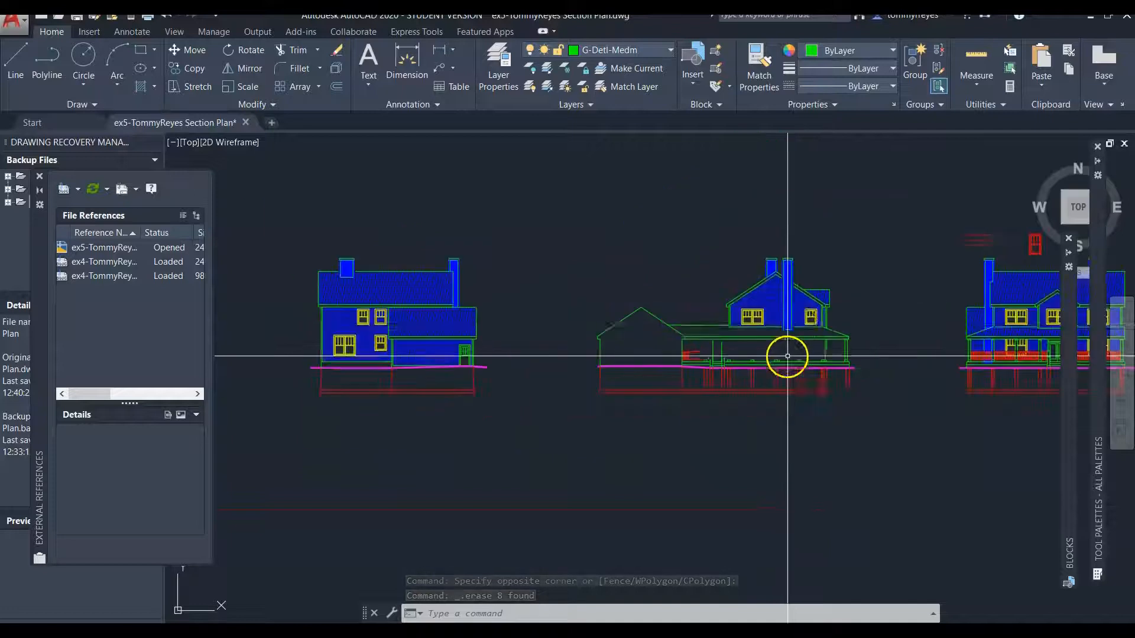
pyautogui.scroll(5, 793, 325)
pyautogui.scroll(-2, 764, 347)
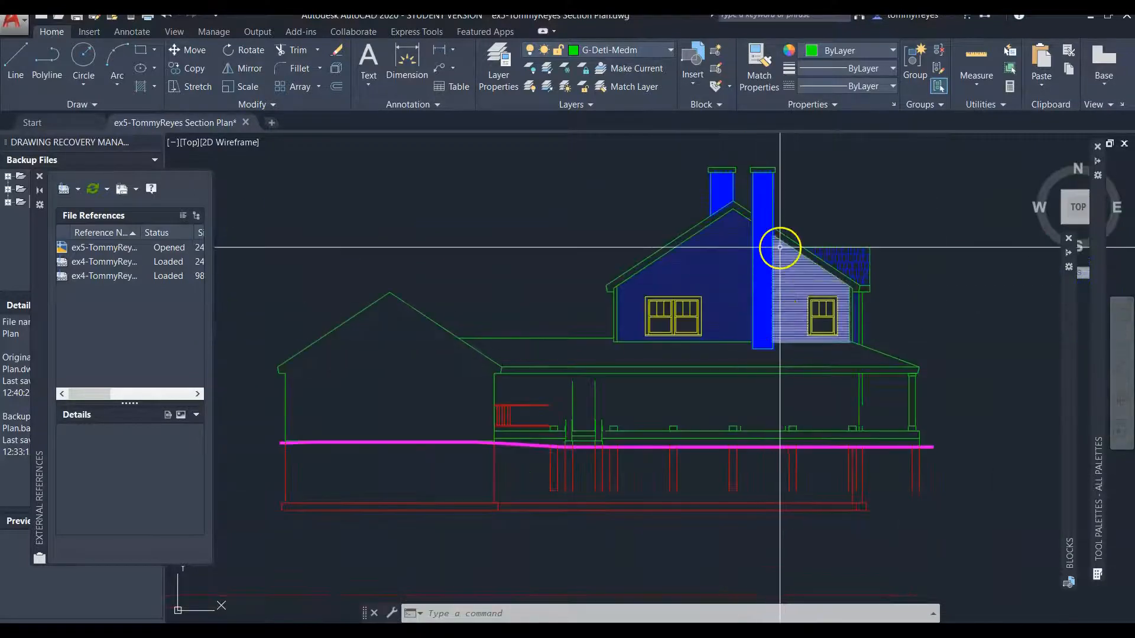
pyautogui.scroll(4, 773, 220)
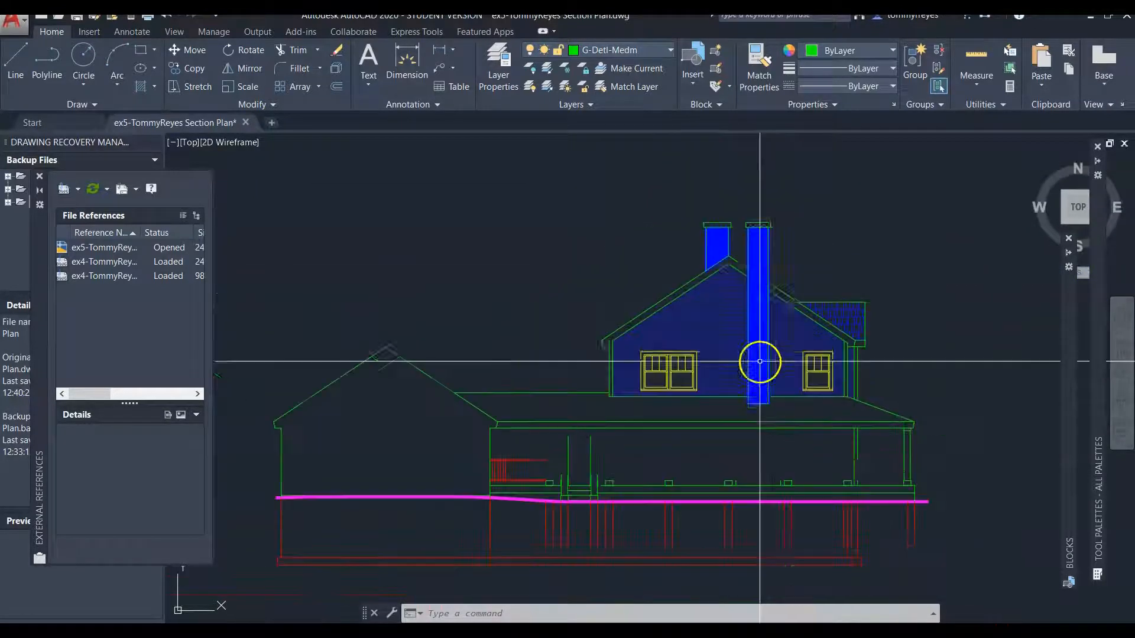
pyautogui.scroll(2, 771, 231)
pyautogui.click(793, 142)
pyautogui.click(692, 241)
pyautogui.press('Delete')
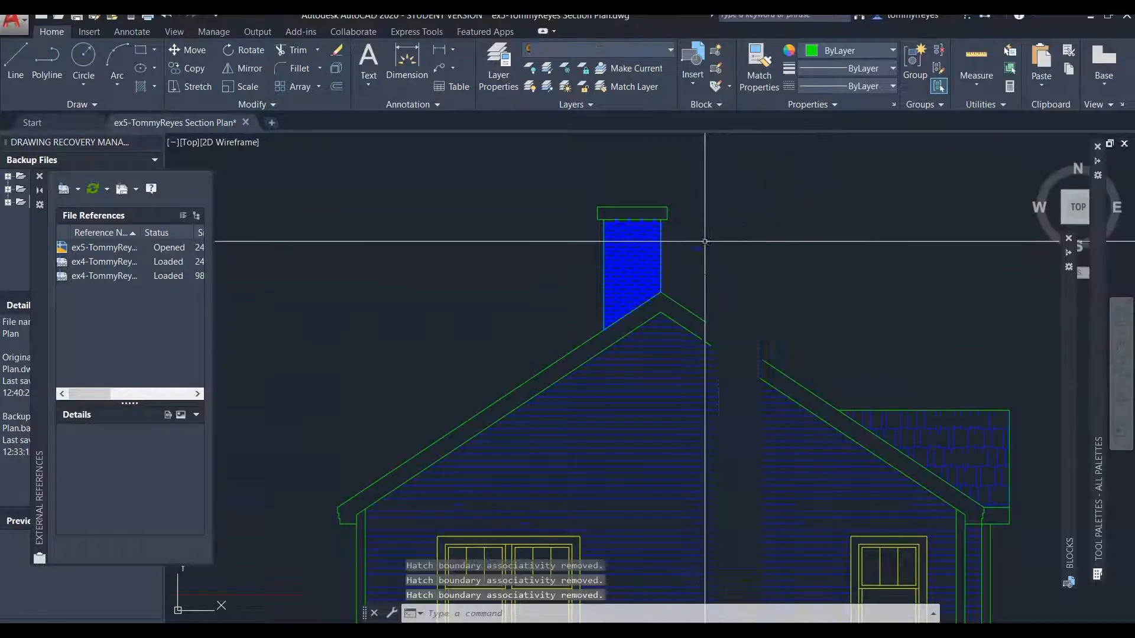
# Erase the siding hatches on both sides of the removed chimney on the upper-storey gable wall
pyautogui.scroll(-5, 737, 216)
pyautogui.scroll(2, 733, 304)
pyautogui.click(731, 306)
pyautogui.click(699, 347)
pyautogui.press('Delete')
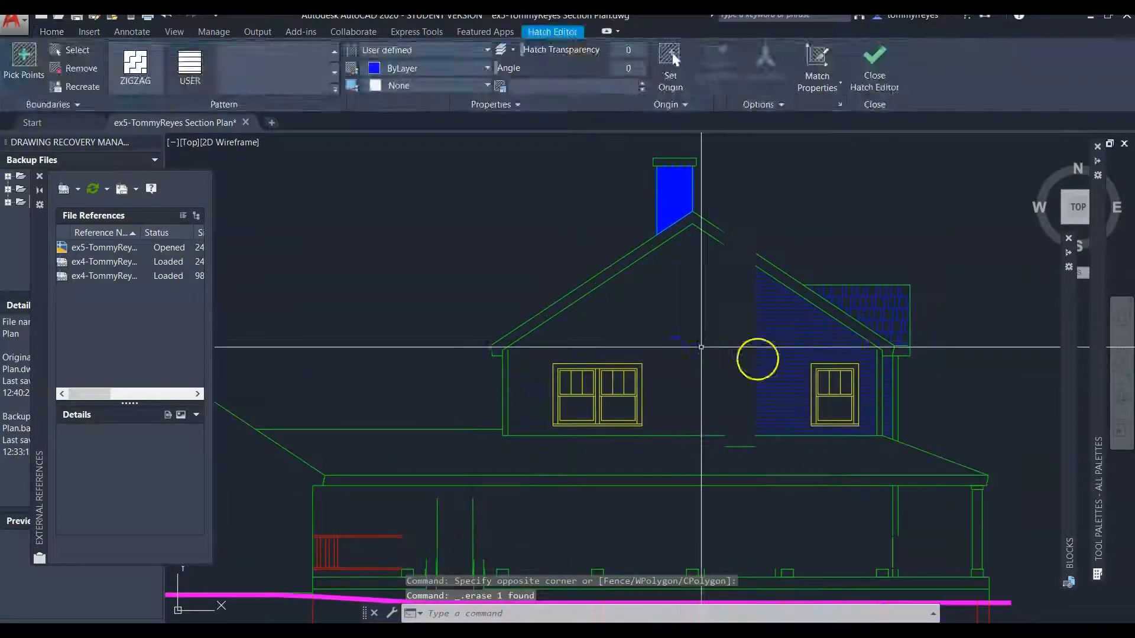
pyautogui.click(795, 338)
pyautogui.click(738, 377)
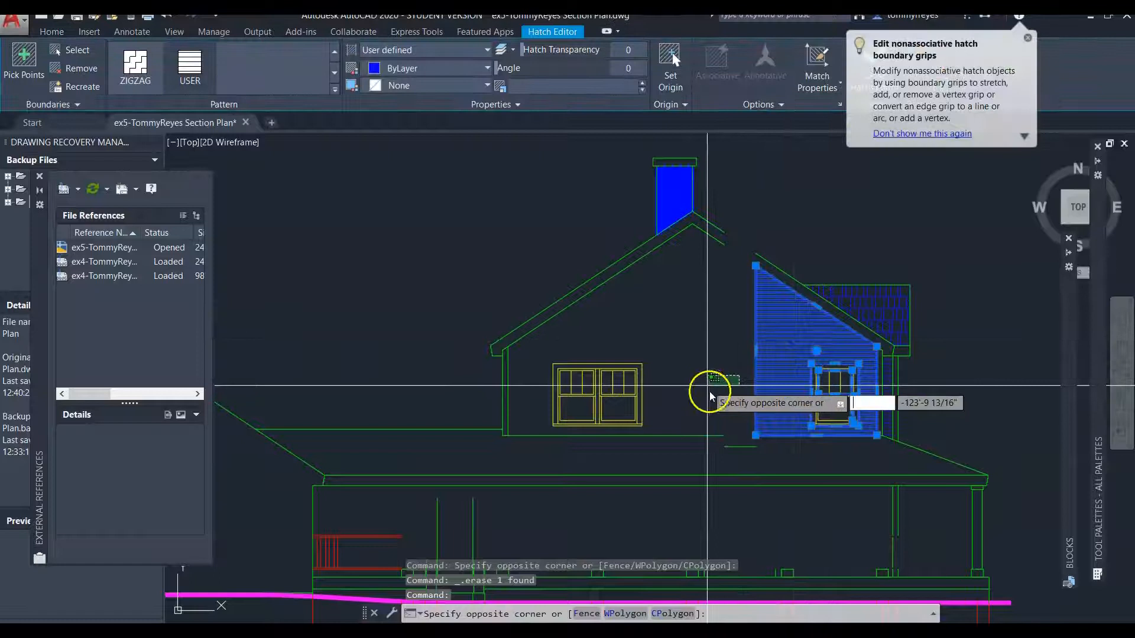
pyautogui.click(679, 336)
pyautogui.press('Delete')
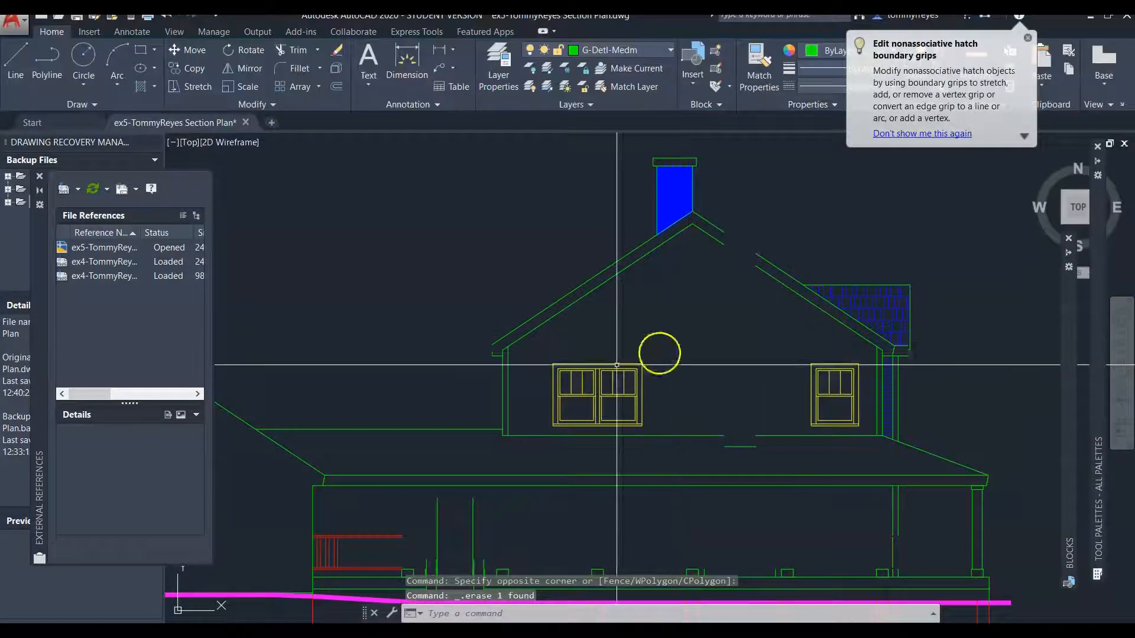
# Erase the double window and the single window from the upper-storey gable wall
pyautogui.click(679, 338)
pyautogui.click(590, 395)
pyautogui.press('Delete')
pyautogui.click(827, 357)
pyautogui.click(782, 395)
pyautogui.press('Delete')
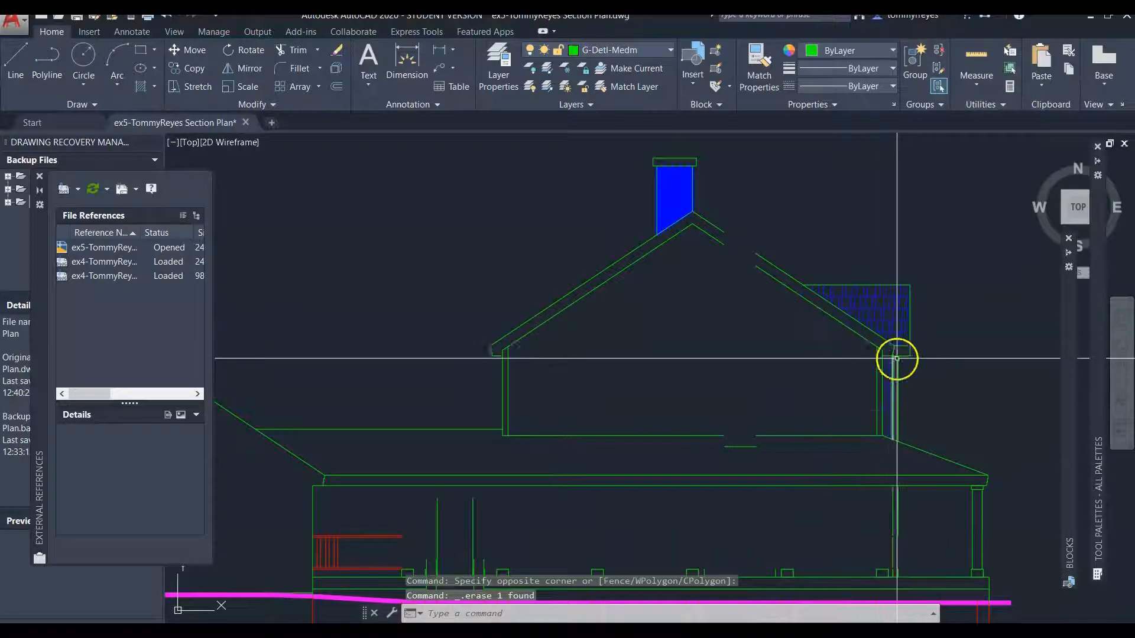
# Erase the inner roof-slope line and the inner corner-board line at the upper storey's right eave
pyautogui.scroll(6, 885, 364)
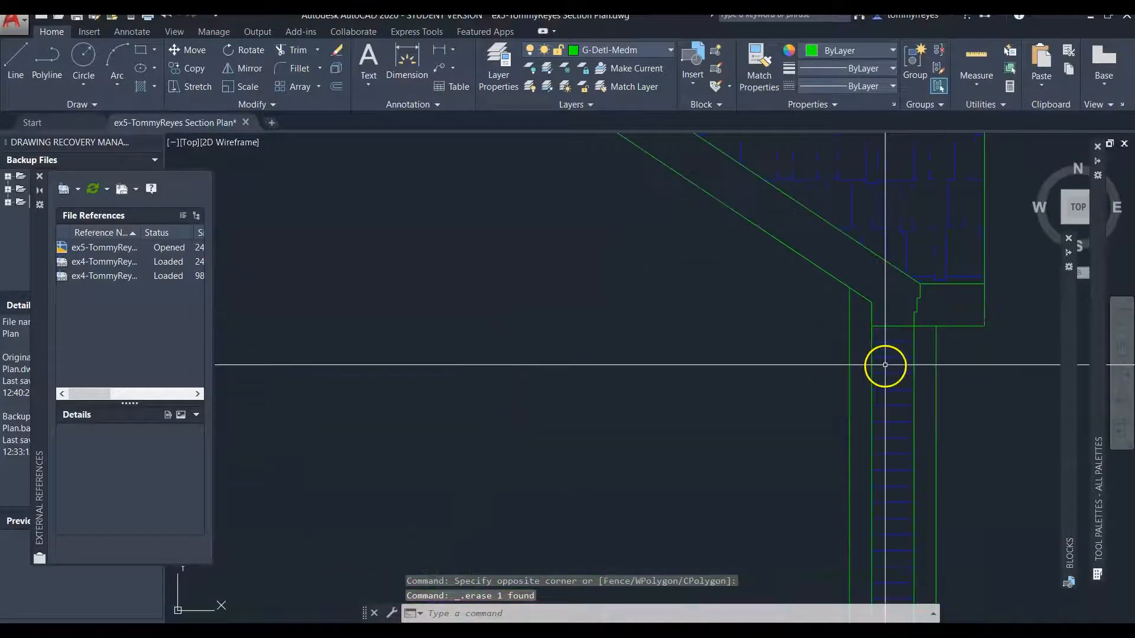
pyautogui.click(857, 285)
pyautogui.click(846, 304)
pyautogui.press('Delete')
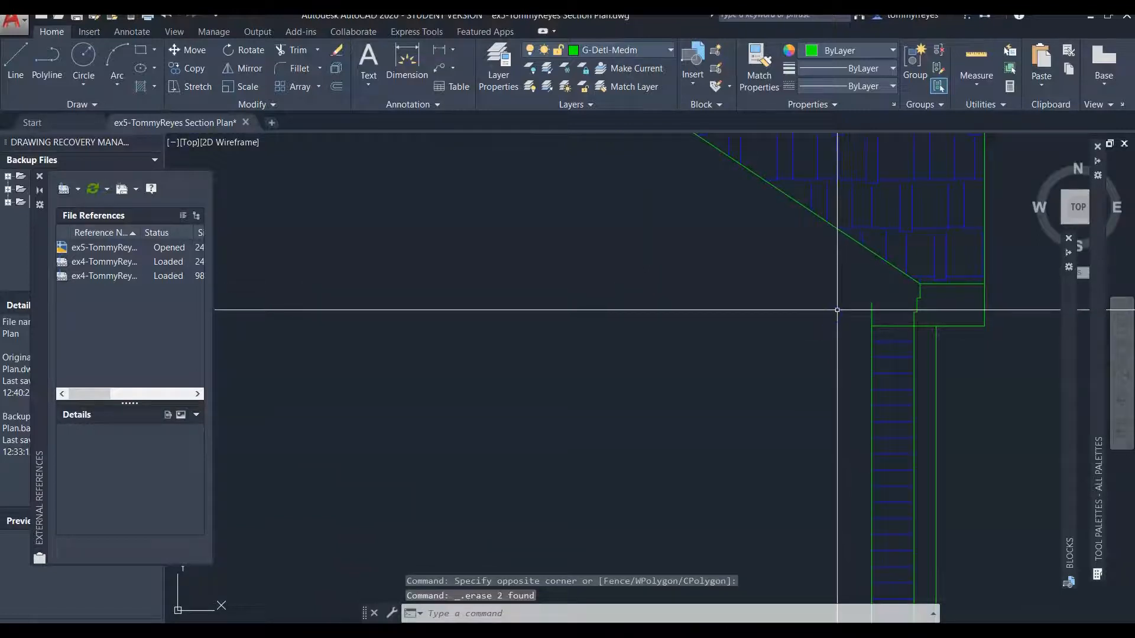
# Trim the wall line's stub that projects above the soffit at the upper storey's right eave
pyautogui.write('tr')
pyautogui.press('Return')
pyautogui.press('Return')
pyautogui.scroll(-5, 839, 284)
pyautogui.scroll(4, 790, 243)
pyautogui.press('Escape')
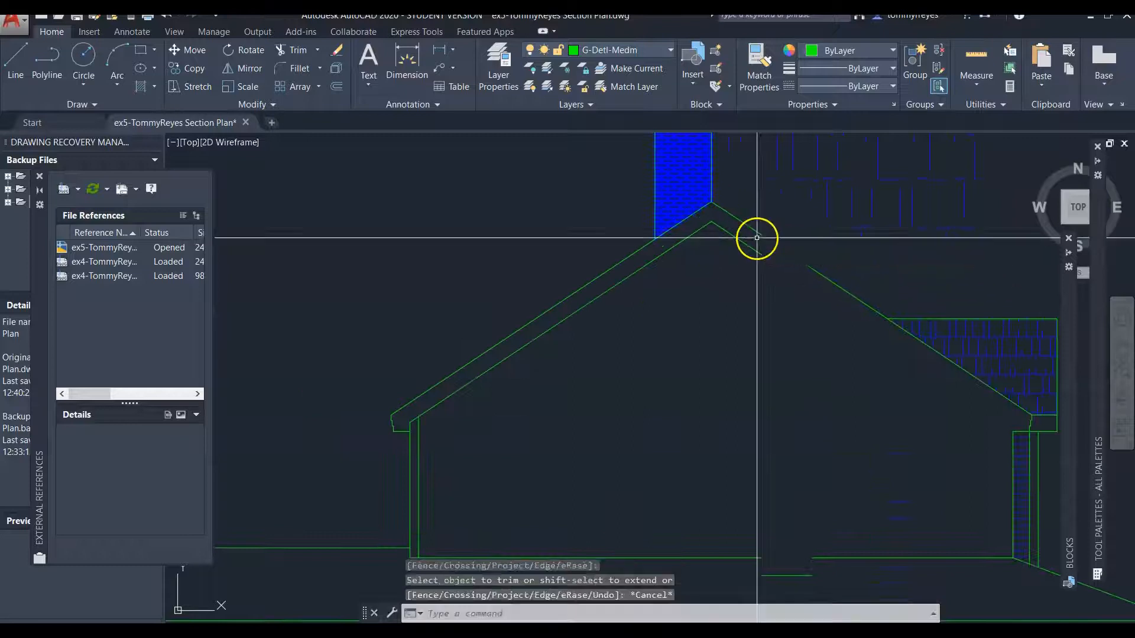
pyautogui.press('Escape')
pyautogui.press('Escape')
# Erase the short outer slope piece right of the gable's ridge and the remaining inner roof-slope lines
pyautogui.click(753, 231)
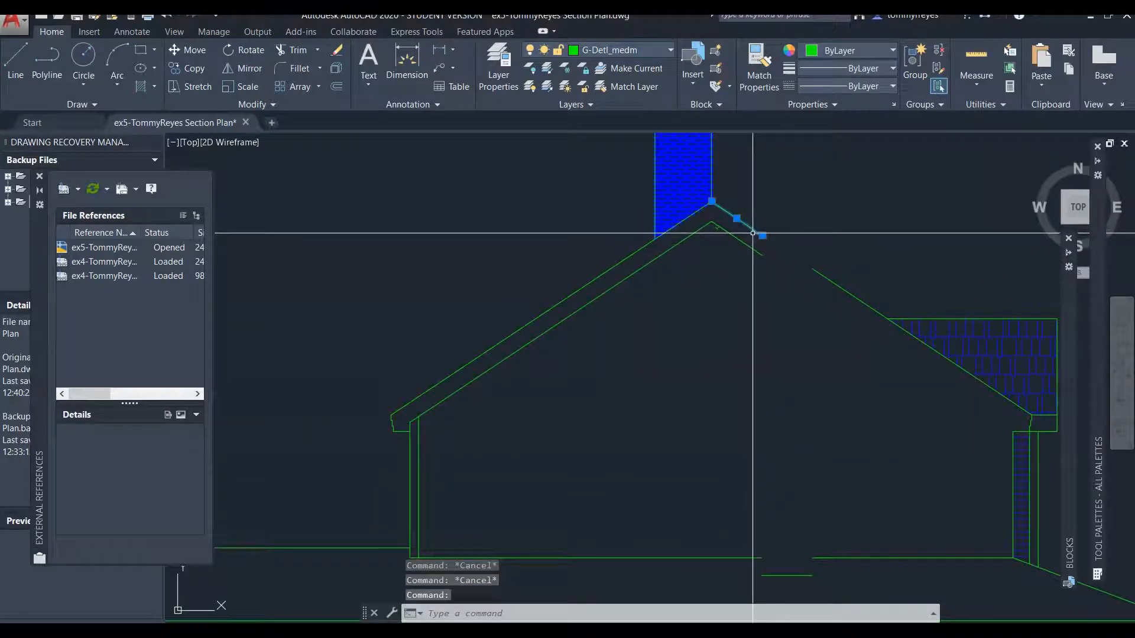
pyautogui.press('Delete')
pyautogui.click(743, 241)
pyautogui.click(677, 269)
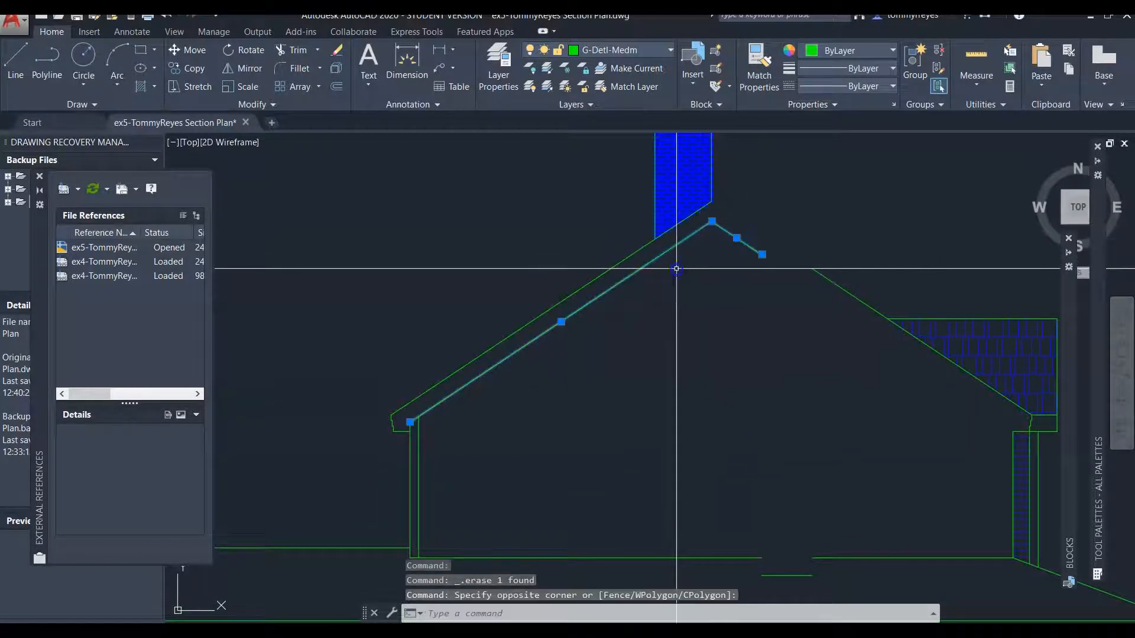
pyautogui.press('Delete')
# Erase the inner corner-board line at the upper storey's left eave and trim the wall stub above the soffit
pyautogui.scroll(5, 406, 436)
pyautogui.click(484, 392)
pyautogui.click(438, 441)
pyautogui.press('Delete')
pyautogui.write('tr')
pyautogui.press('Return')
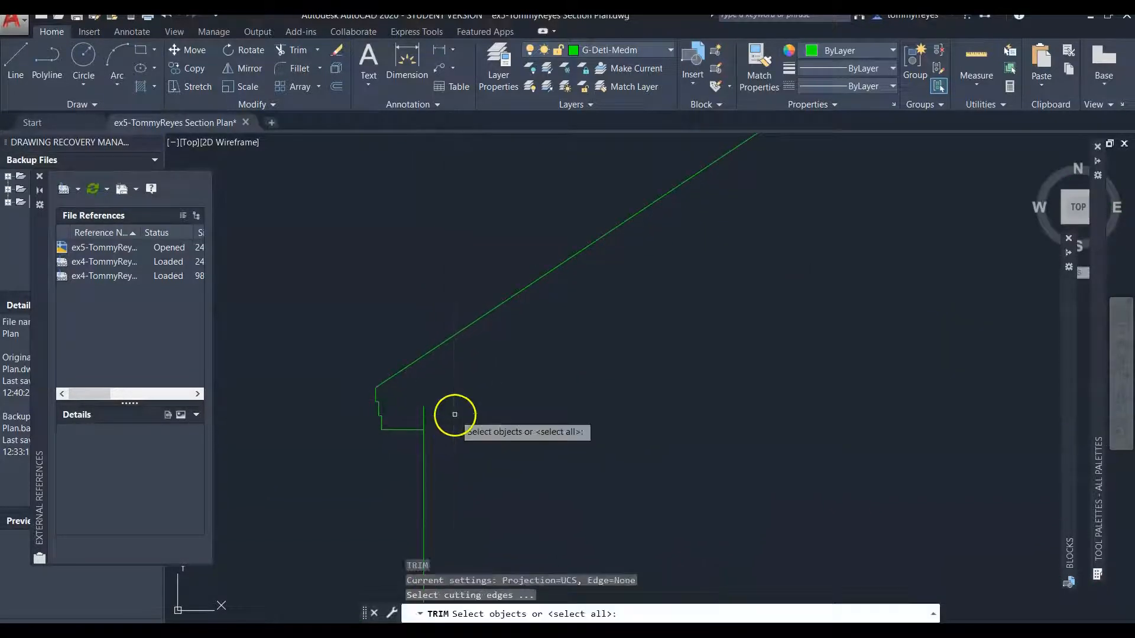
pyautogui.press('Return')
pyautogui.scroll(-5, 375, 418)
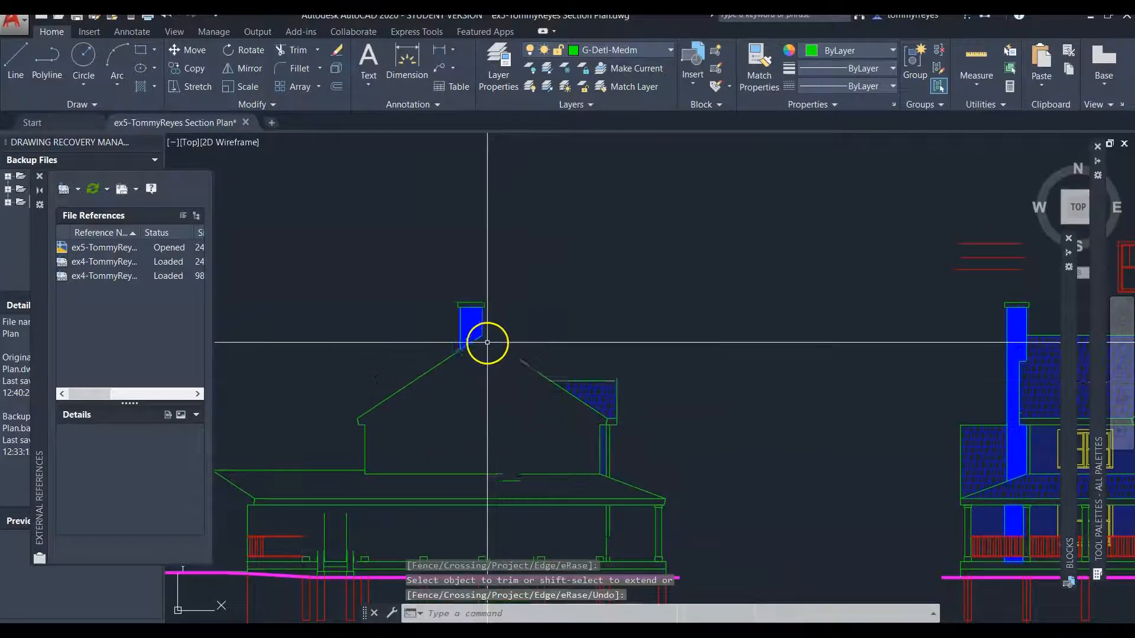
pyautogui.scroll(2, 487, 343)
pyautogui.press('Escape')
# Join the left and right outer roof-slope lines of the upper gable at the ridge with Fillet
pyautogui.write('f')
pyautogui.press('Return')
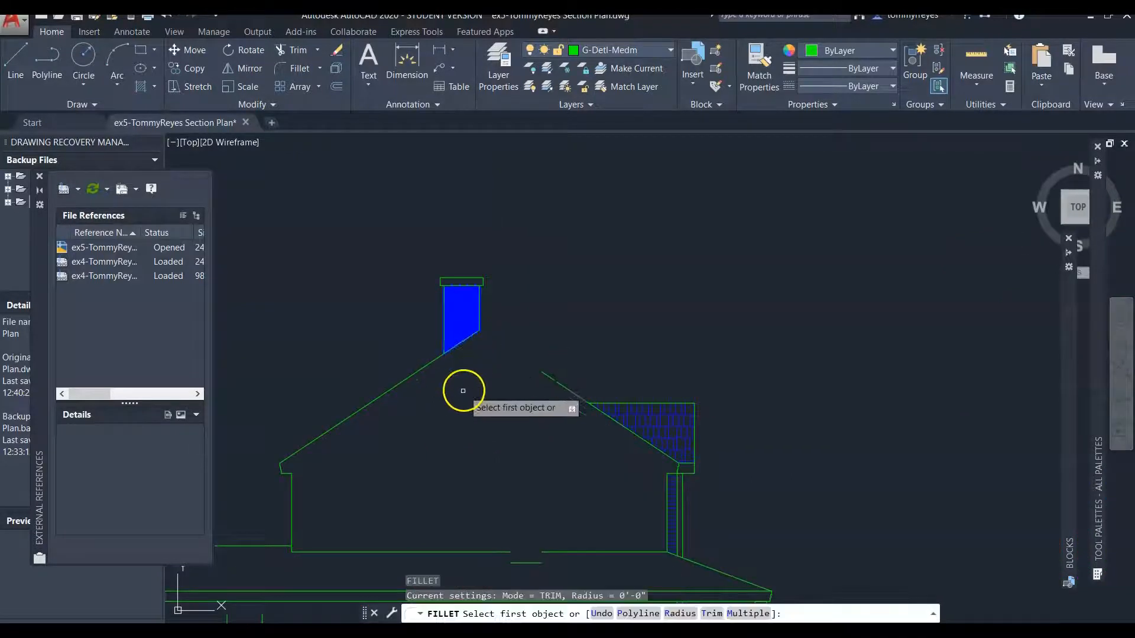
pyautogui.scroll(2, 470, 366)
pyautogui.click(402, 360)
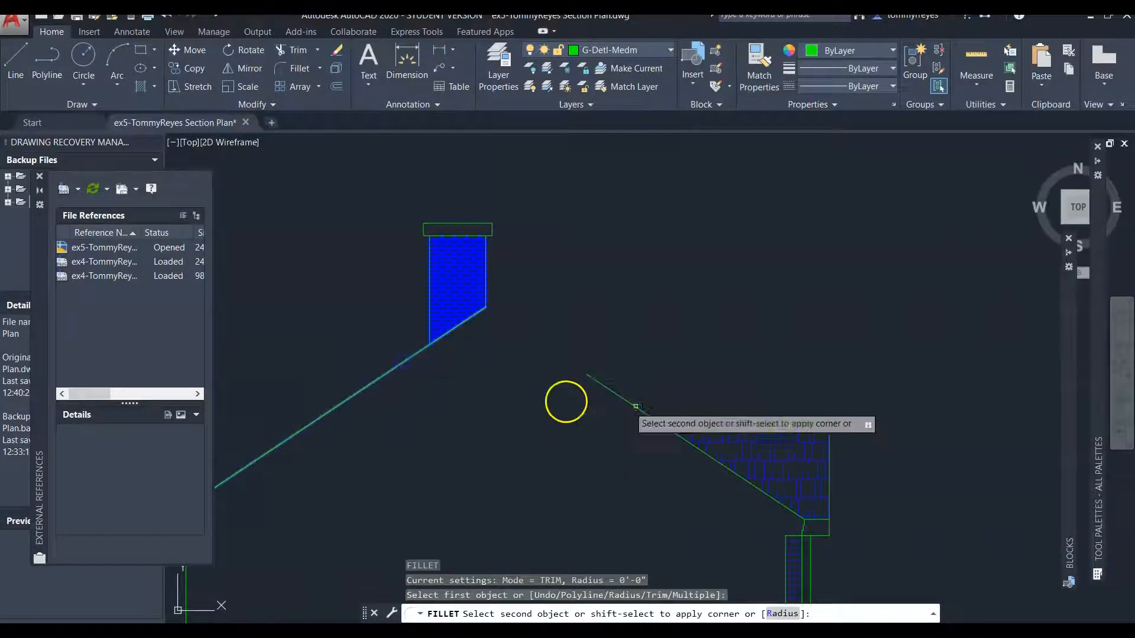
pyautogui.click(598, 383)
pyautogui.press('Return')
pyautogui.scroll(-5, 627, 283)
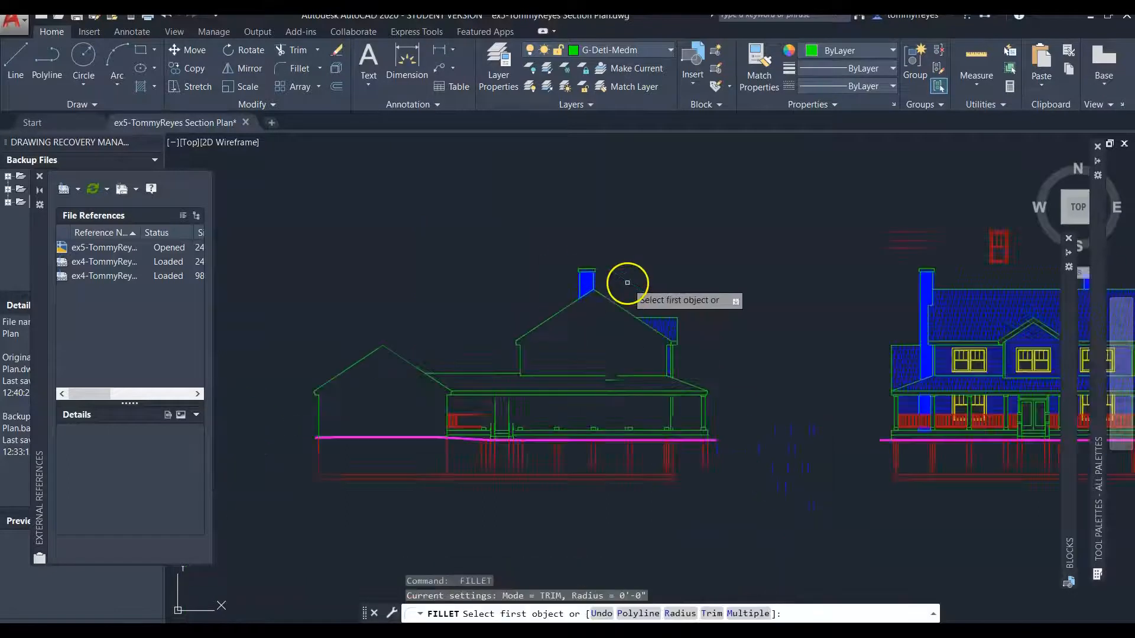
pyautogui.scroll(5, 567, 356)
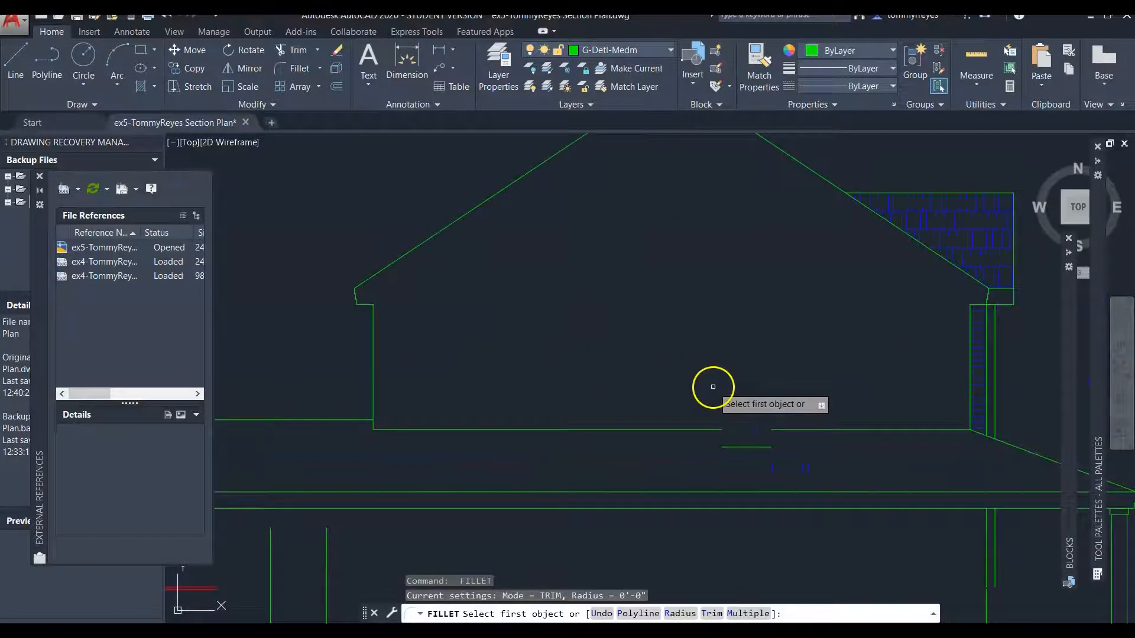
pyautogui.press('Escape')
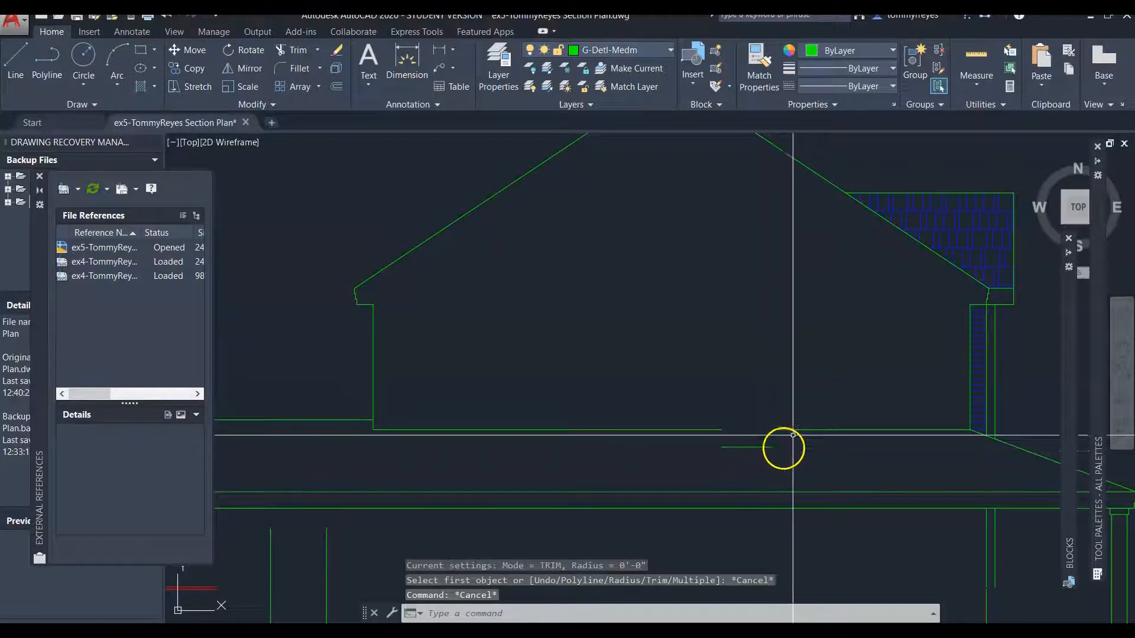
# Erase the horizontal lines at the upper wall's base, including the short former chimney base line
pyautogui.click(820, 385)
pyautogui.click(678, 448)
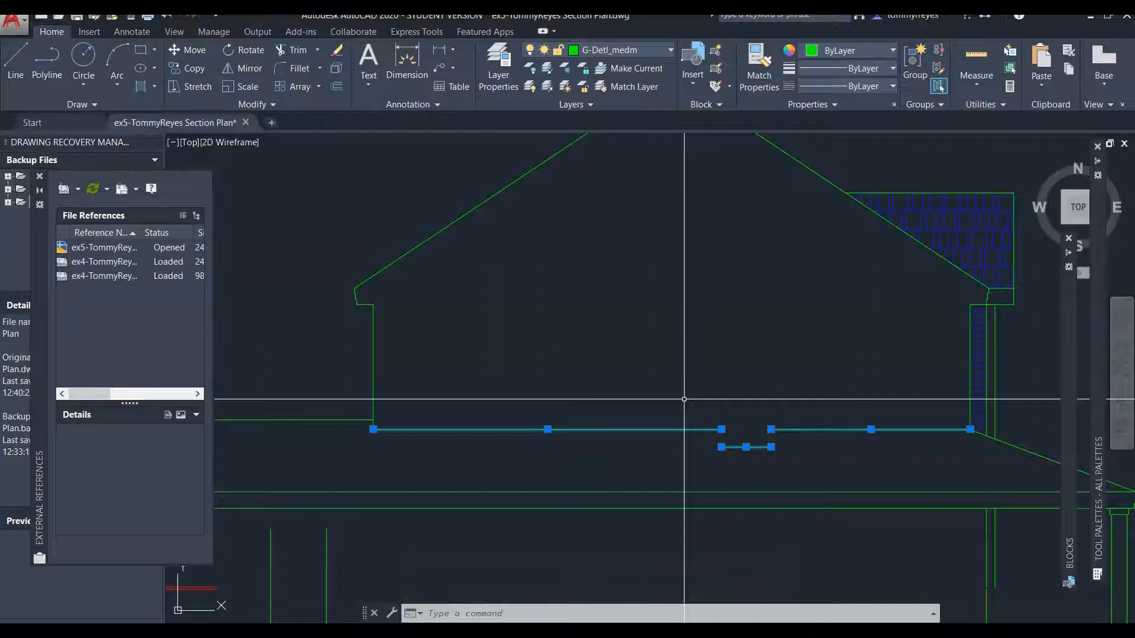
pyautogui.press('Delete')
# Trim the upper storey's left wall line where it extends below the adjoining horizontal roof line
pyautogui.scroll(-3, 684, 399)
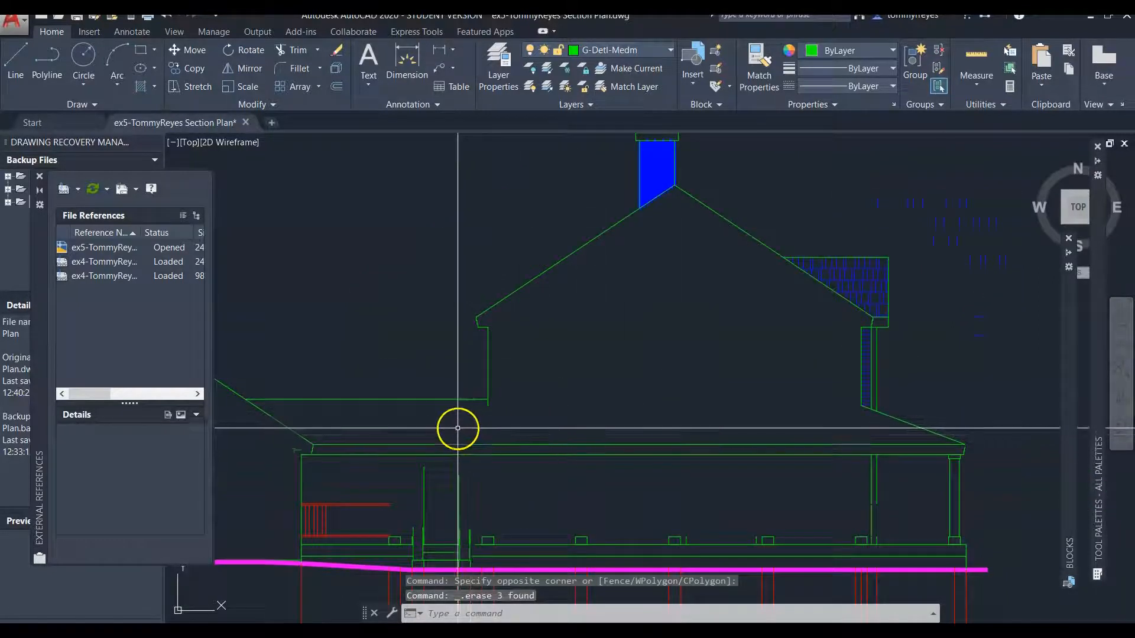
pyautogui.scroll(2, 459, 424)
pyautogui.write('tr')
pyautogui.press('Return')
pyautogui.press('Return')
pyautogui.click(536, 386)
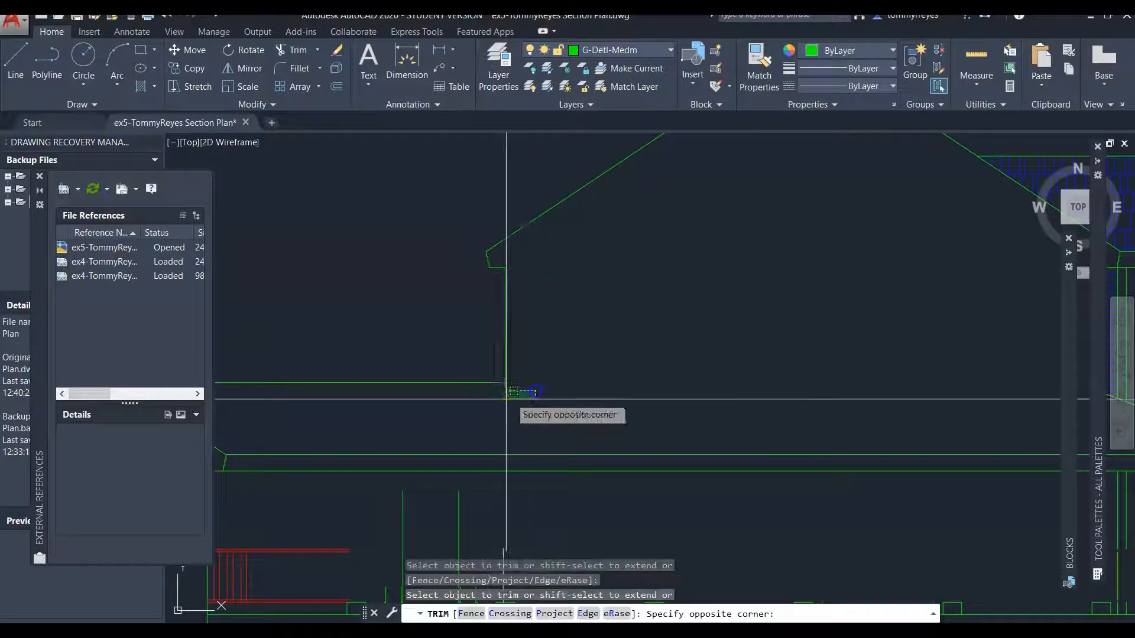
pyautogui.click(495, 408)
pyautogui.scroll(-4, 619, 367)
pyautogui.scroll(5, 599, 395)
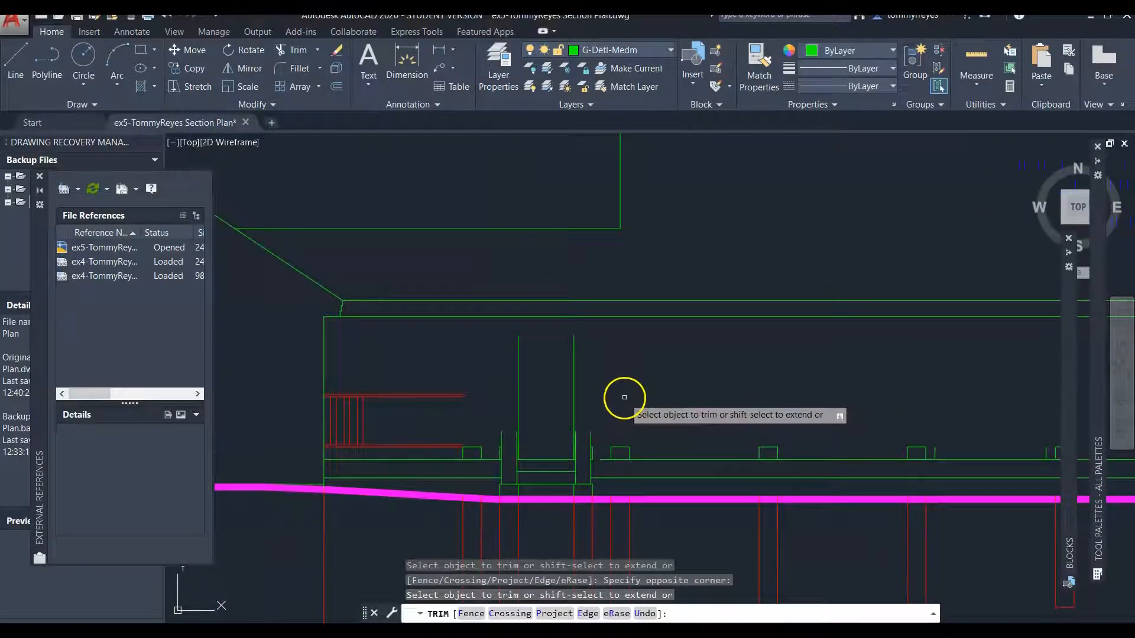
pyautogui.press('Escape')
# Erase the two door jamb lines, the left porch railing with its balusters, and the adjoining post base
pyautogui.scroll(4, 608, 405)
pyautogui.scroll(-4, 591, 426)
pyautogui.click(662, 336)
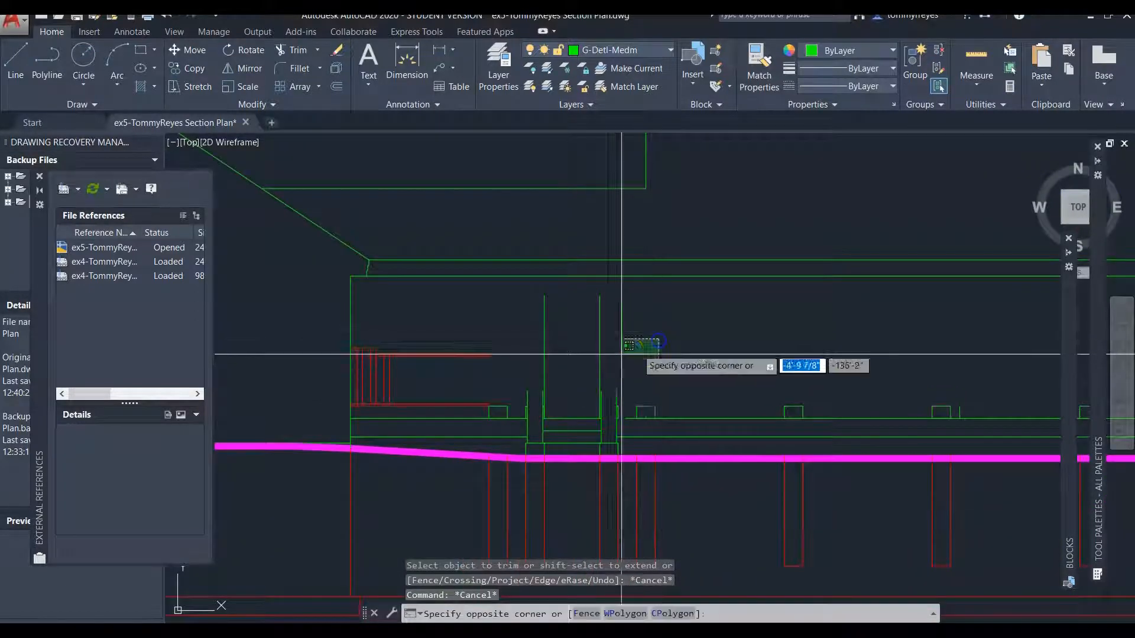
pyautogui.click(521, 367)
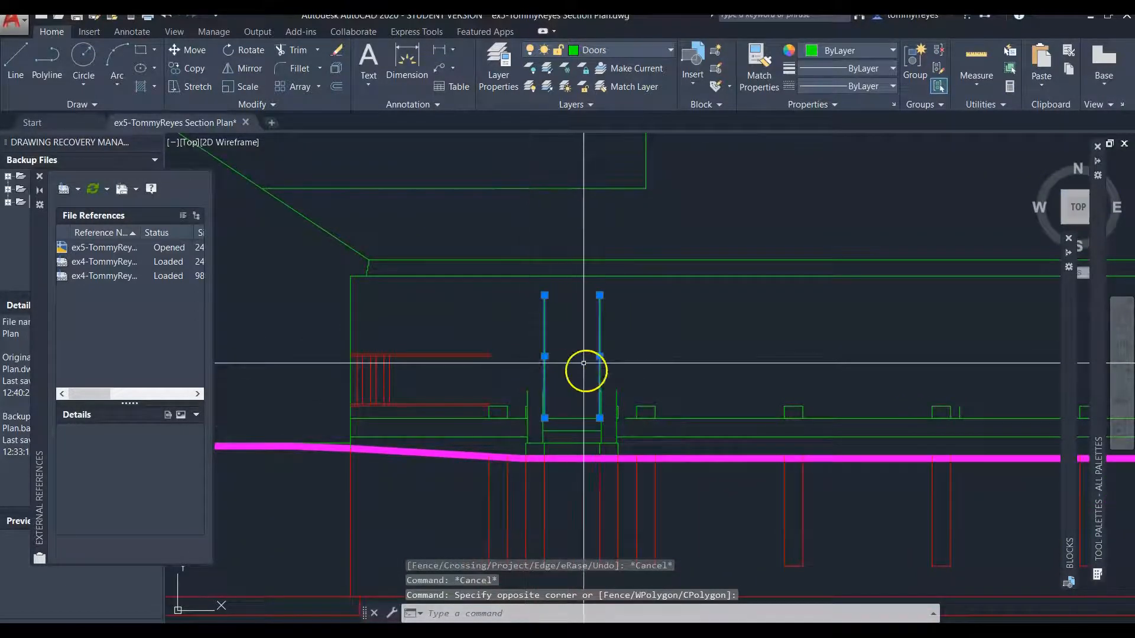
pyautogui.scroll(-3, 586, 369)
pyautogui.scroll(5, 568, 386)
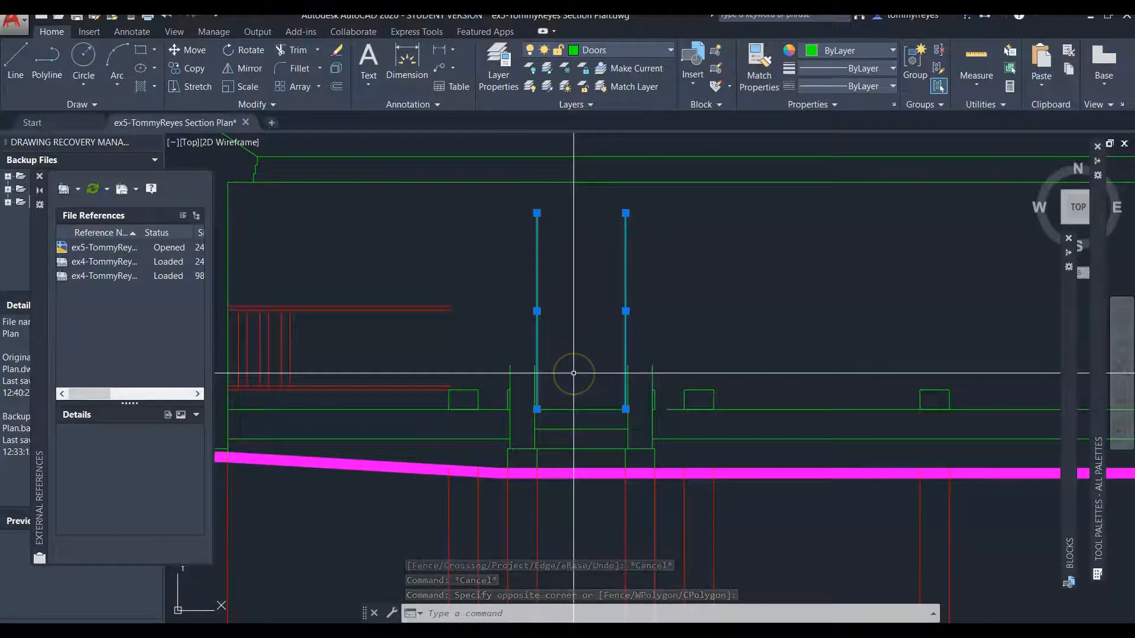
pyautogui.click(477, 290)
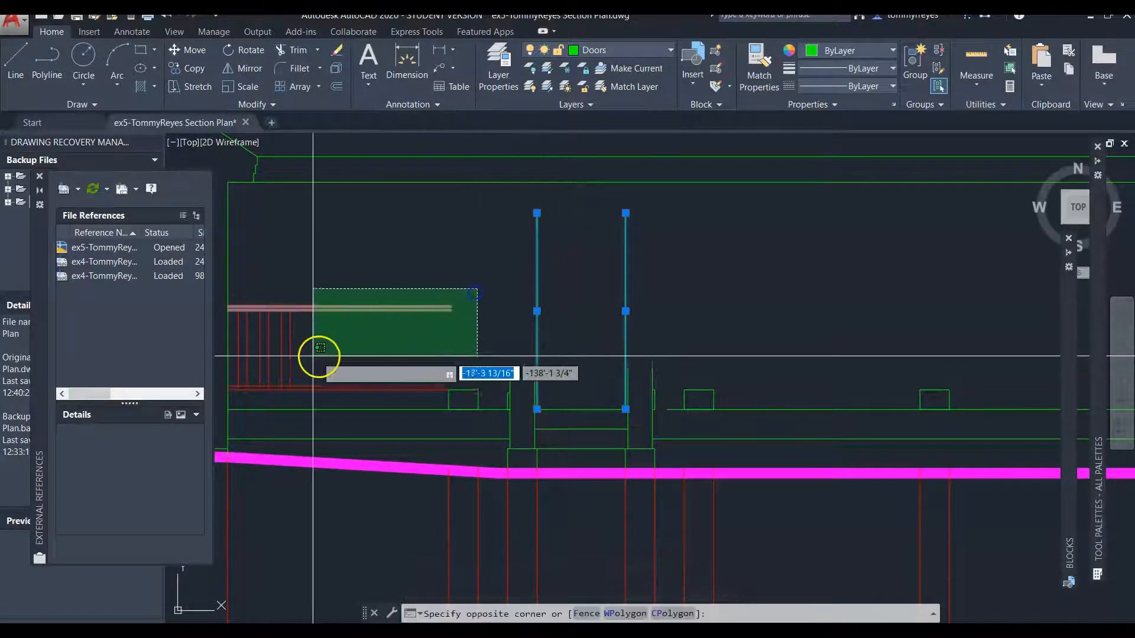
pyautogui.click(234, 370)
pyautogui.click(340, 402)
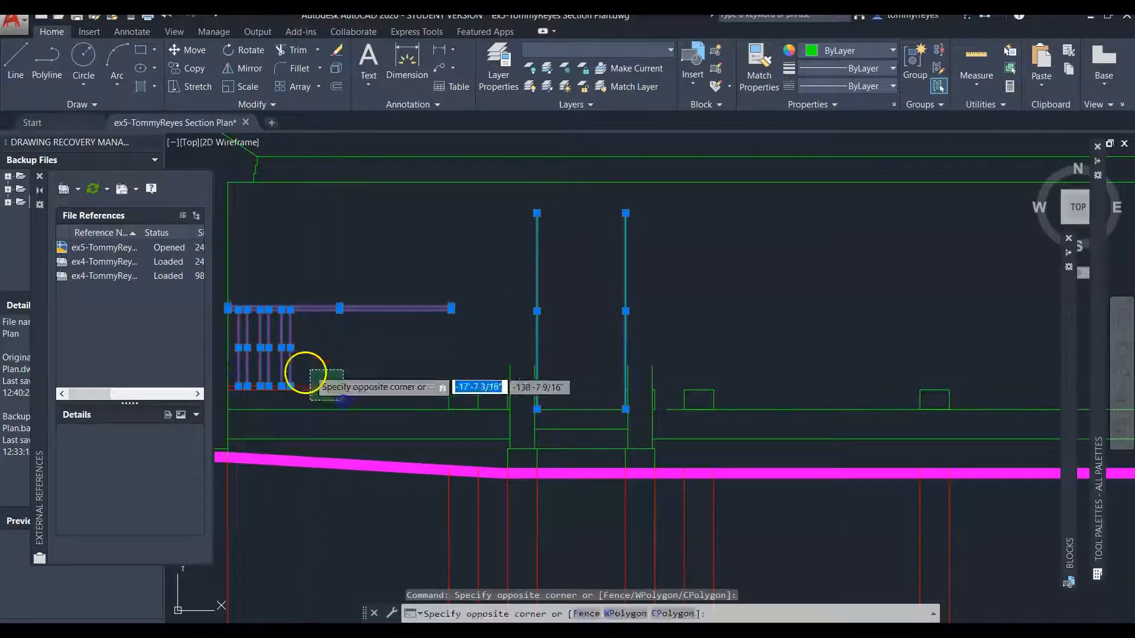
pyautogui.click(304, 376)
pyautogui.click(491, 411)
pyautogui.click(423, 386)
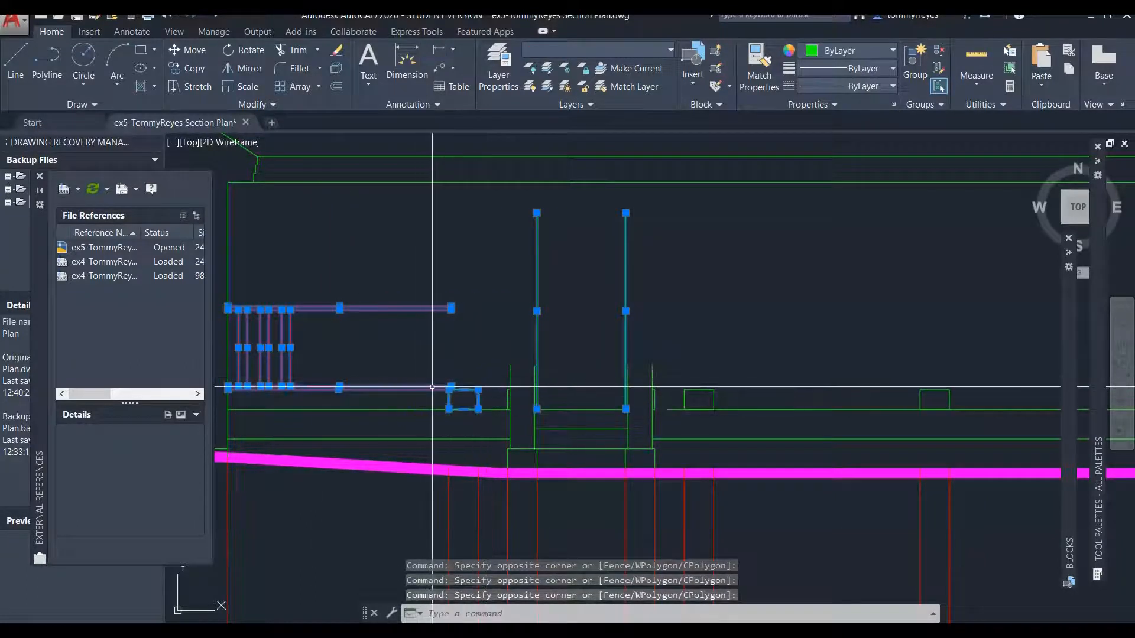
pyautogui.press('Delete')
# Erase the leftover stair post lines and stair base lines around the former door opening
pyautogui.click(564, 377)
pyautogui.click(483, 393)
pyautogui.press('Delete')
pyautogui.click(616, 387)
pyautogui.click(588, 405)
pyautogui.press('Delete')
pyautogui.click(679, 449)
pyautogui.click(501, 454)
pyautogui.press('Delete')
# Erase the row of small post bases and short stubs along the porch floor line
pyautogui.scroll(-3, 459, 446)
pyautogui.scroll(4, 532, 443)
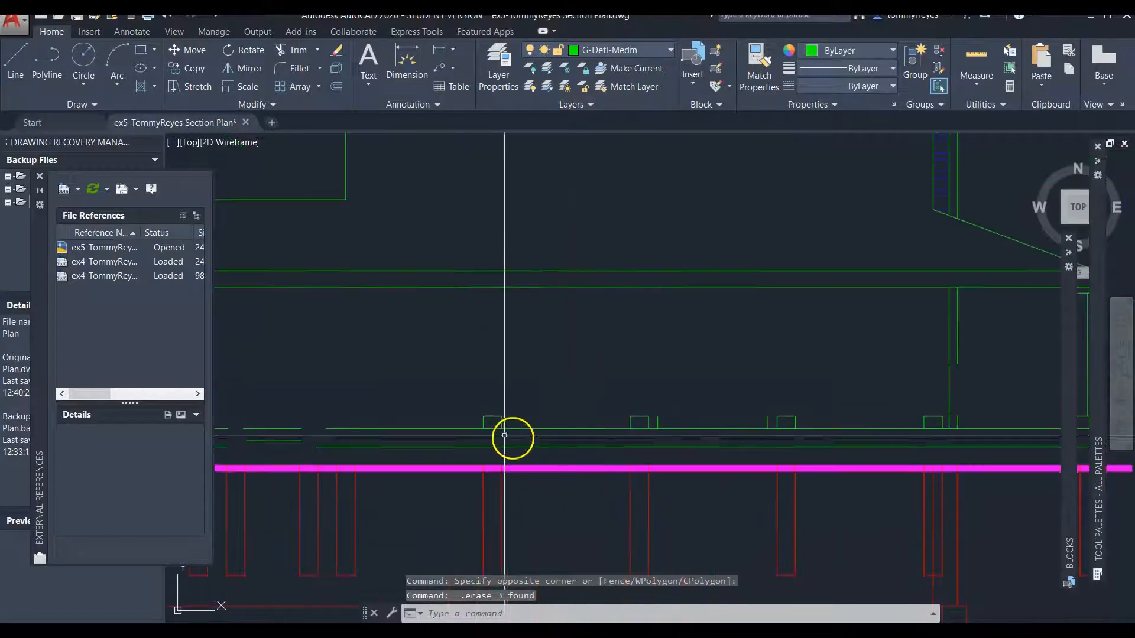
pyautogui.click(454, 389)
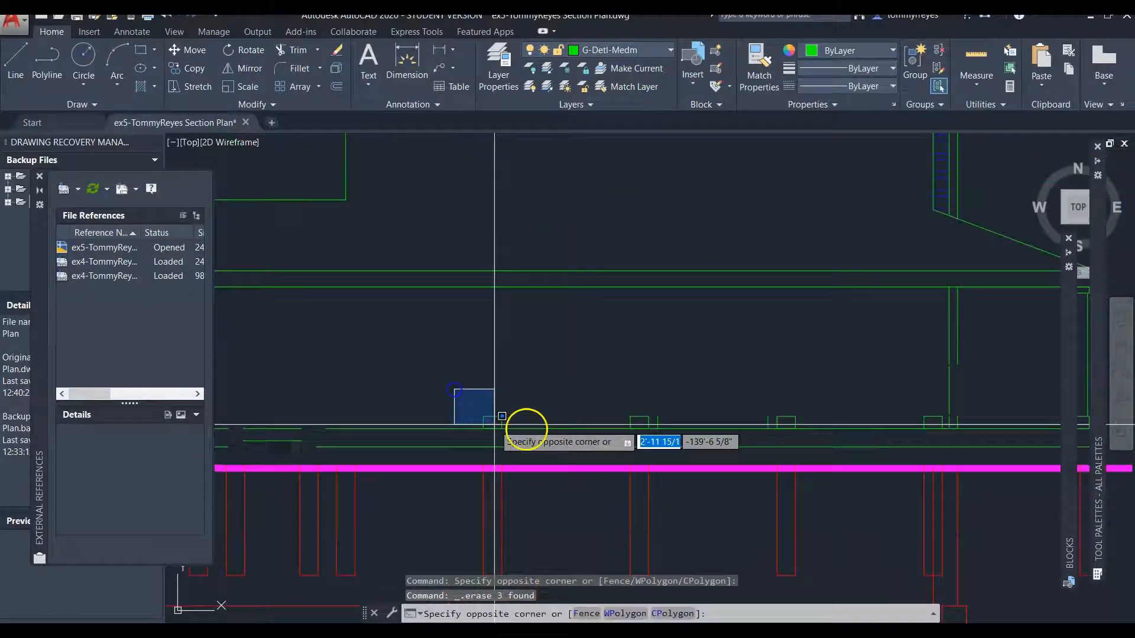
pyautogui.click(945, 427)
pyautogui.press('Delete')
# Erase the short broken line pieces between the right corner board and the porch floor
pyautogui.scroll(-3, 733, 408)
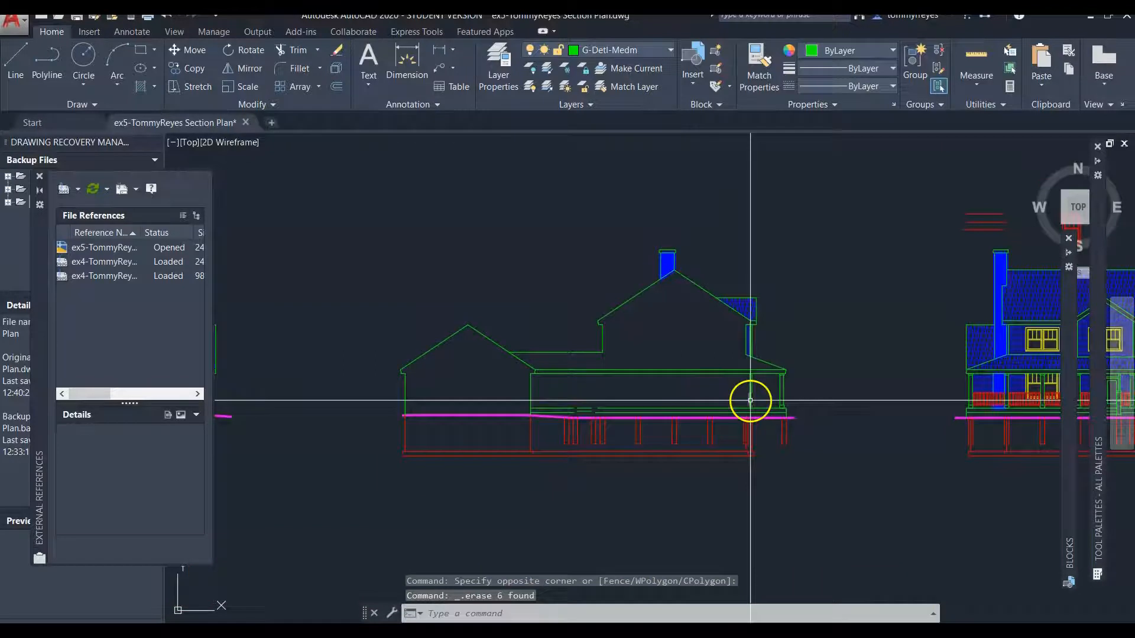
pyautogui.scroll(2, 752, 401)
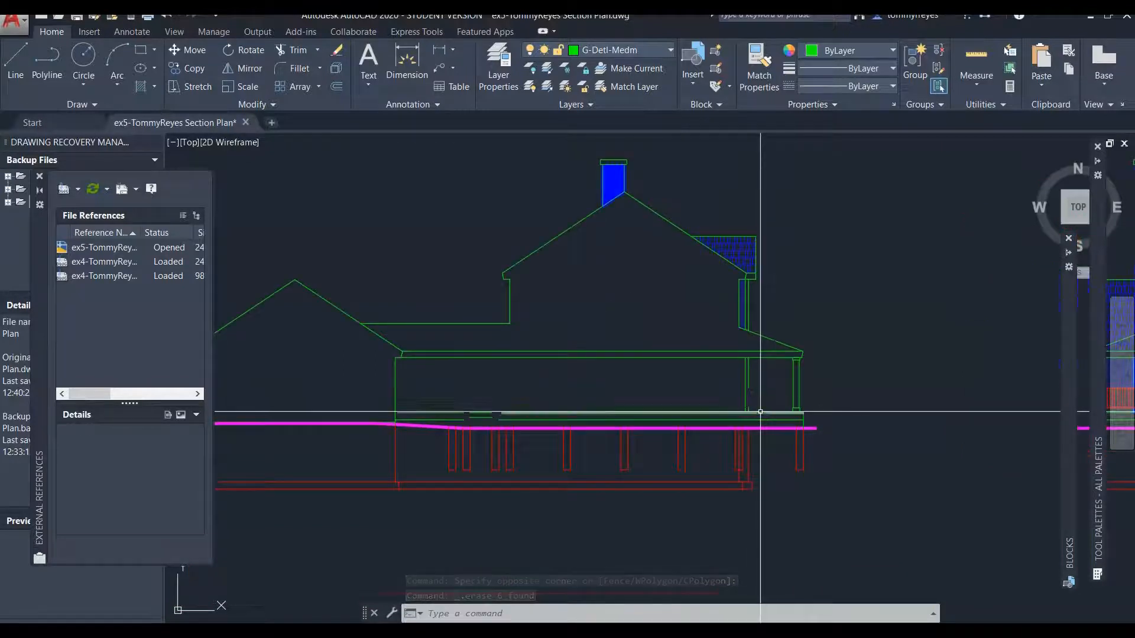
pyautogui.scroll(4, 760, 409)
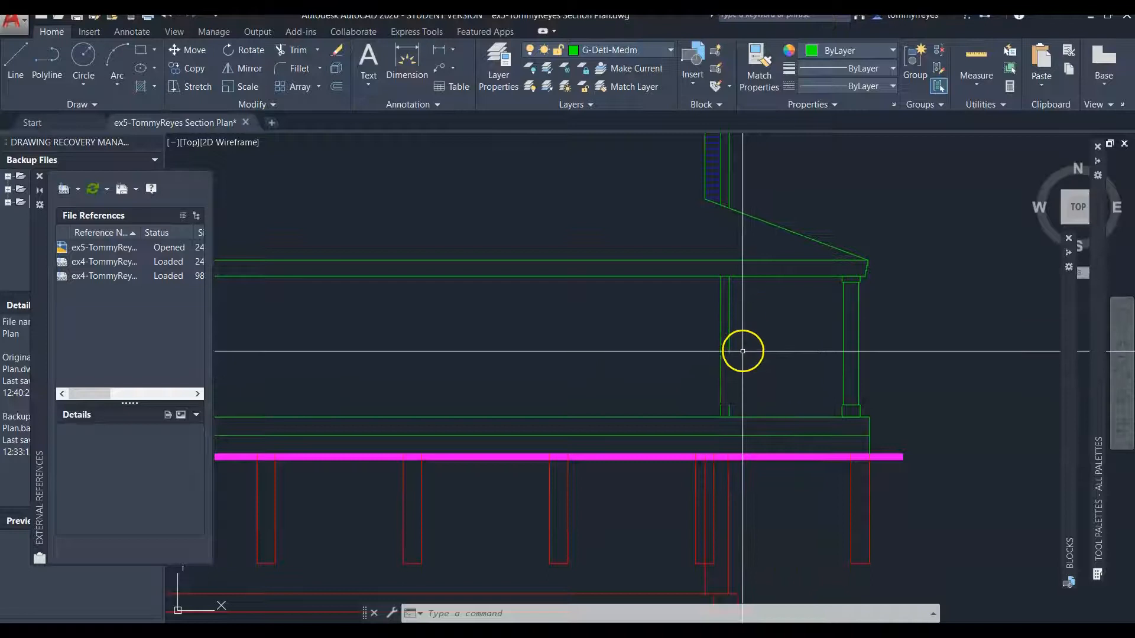
pyautogui.scroll(3, 743, 397)
pyautogui.click(752, 383)
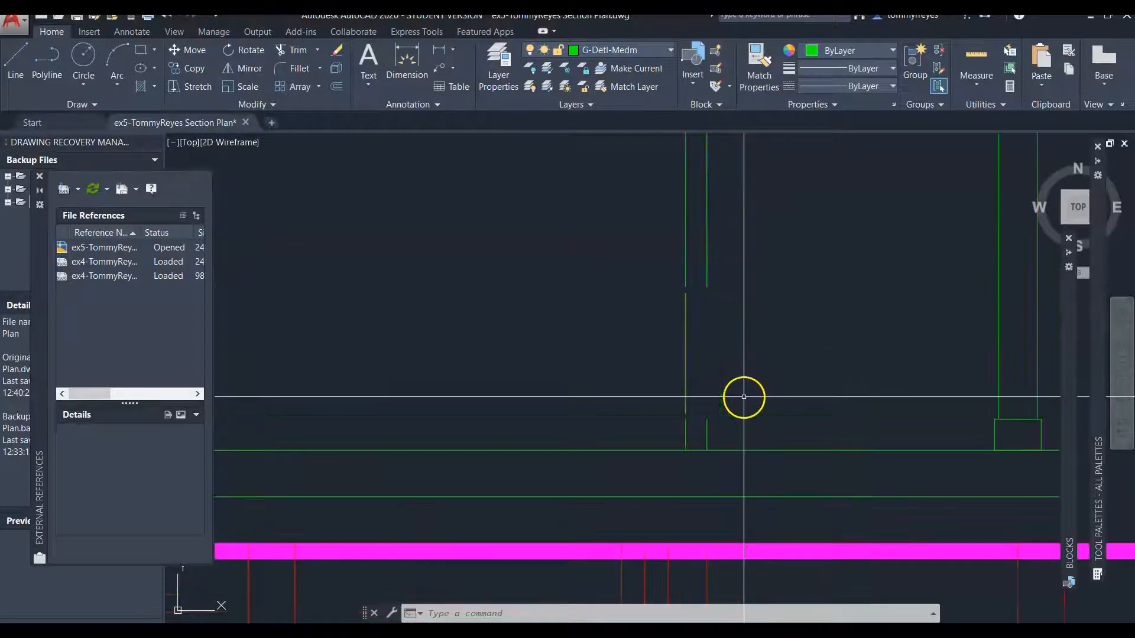
pyautogui.click(658, 426)
pyautogui.press('Delete')
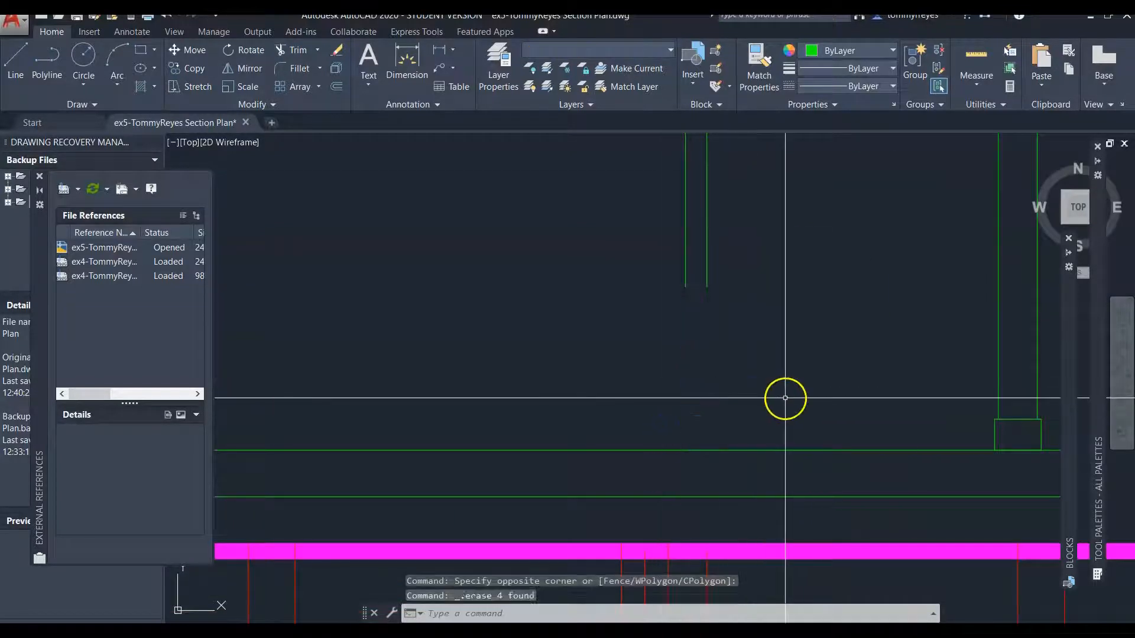
# Extend the two right corner-board lines down to the porch floor line and erase the inner one
pyautogui.write('ex')
pyautogui.press('Return')
pyautogui.click(773, 381)
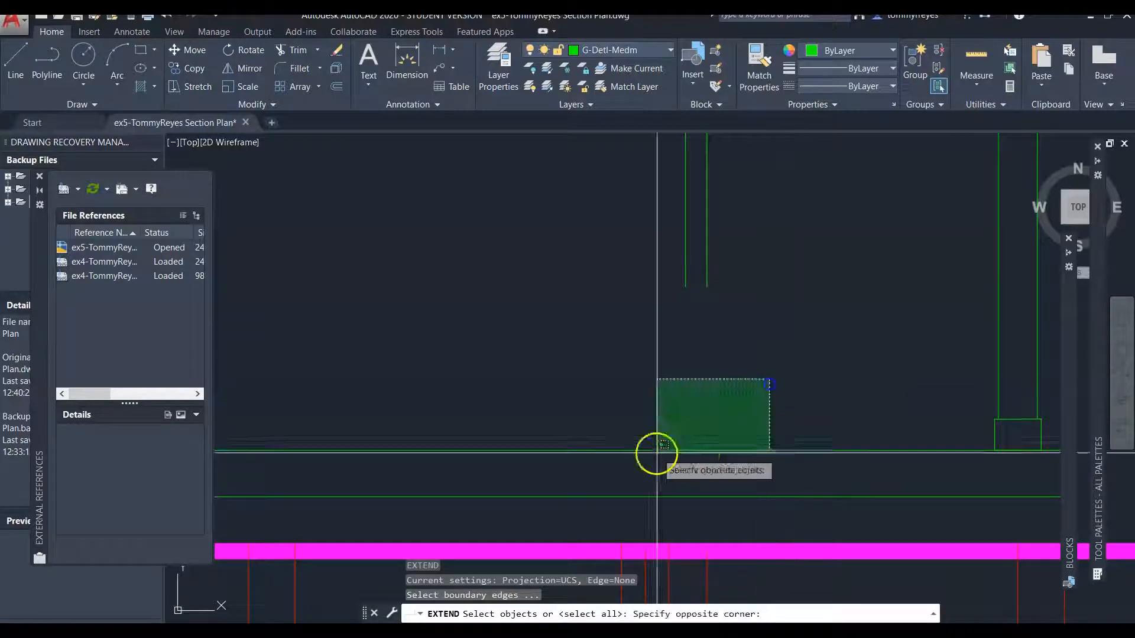
pyautogui.click(659, 452)
pyautogui.press('Return')
pyautogui.click(753, 245)
pyautogui.click(590, 337)
pyautogui.scroll(-3, 786, 380)
pyautogui.scroll(2, 787, 371)
pyautogui.press('Escape')
pyautogui.press('Escape')
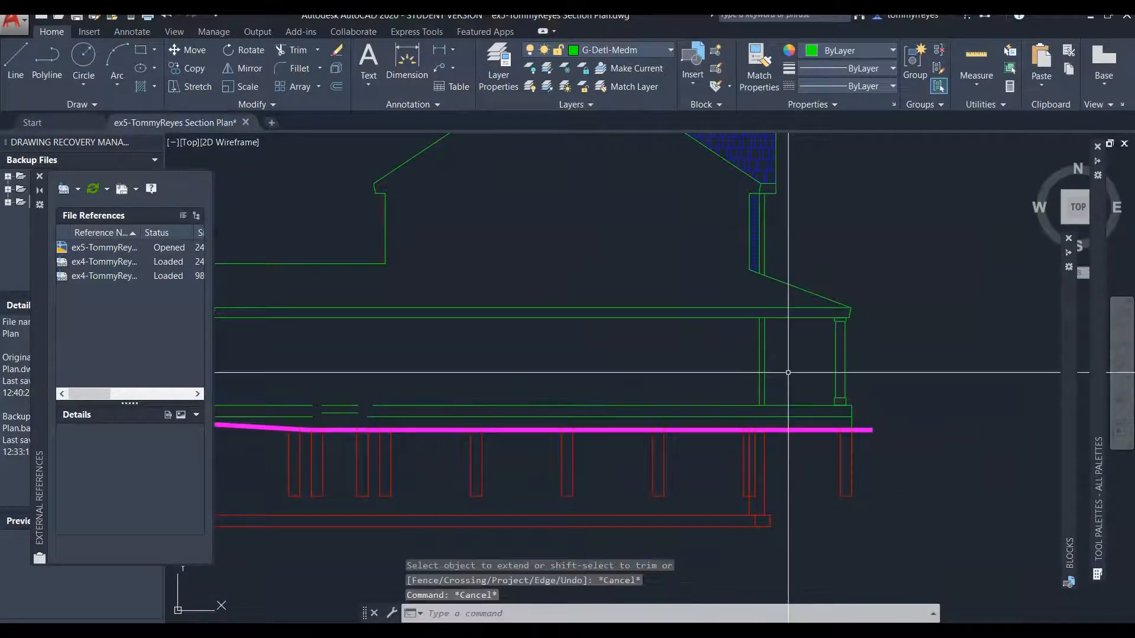
pyautogui.click(758, 357)
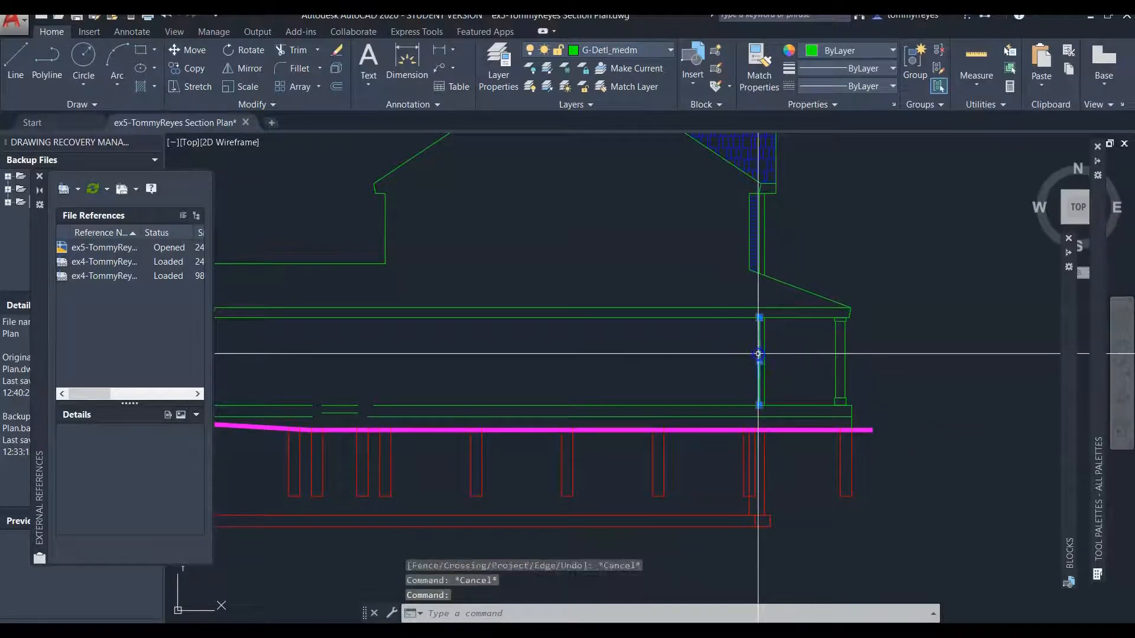
pyautogui.press('Delete')
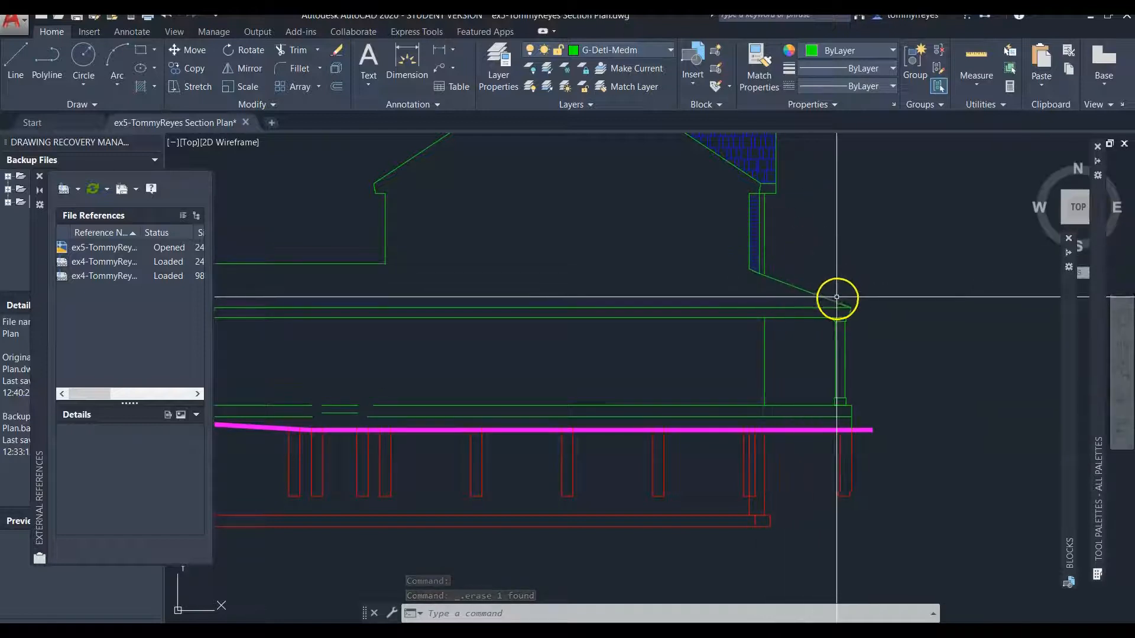
# Erase the two short stair lines in the porch floor gap and the two floor line segments left of it
pyautogui.scroll(-5, 837, 296)
pyautogui.scroll(-3, 826, 281)
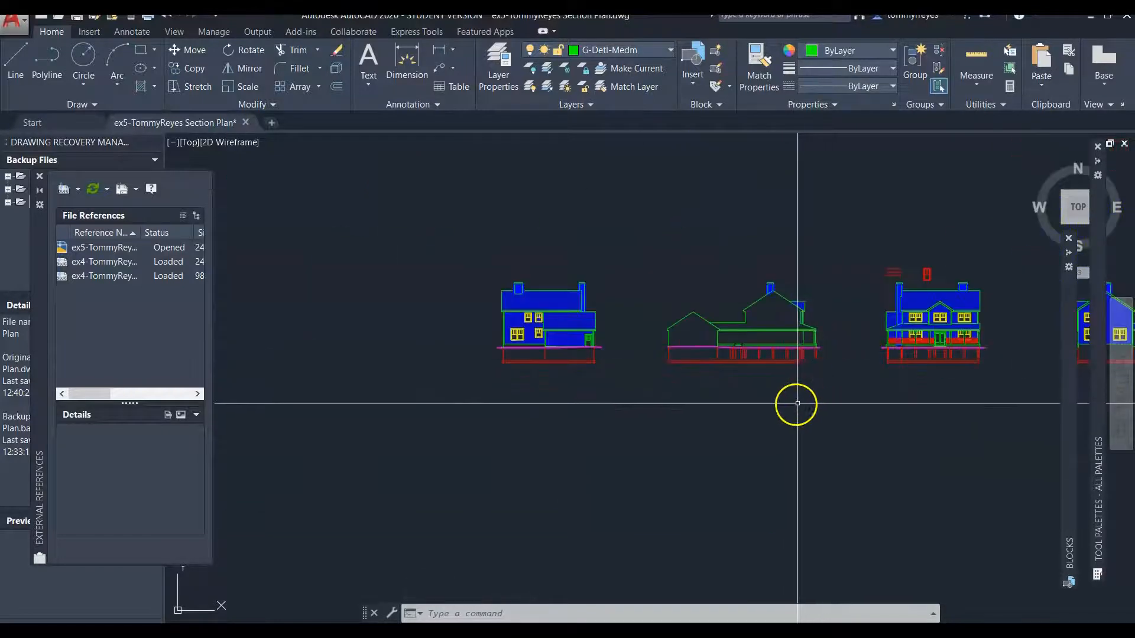
pyautogui.scroll(8, 799, 384)
pyautogui.click(630, 266)
pyautogui.click(601, 321)
pyautogui.press('Delete')
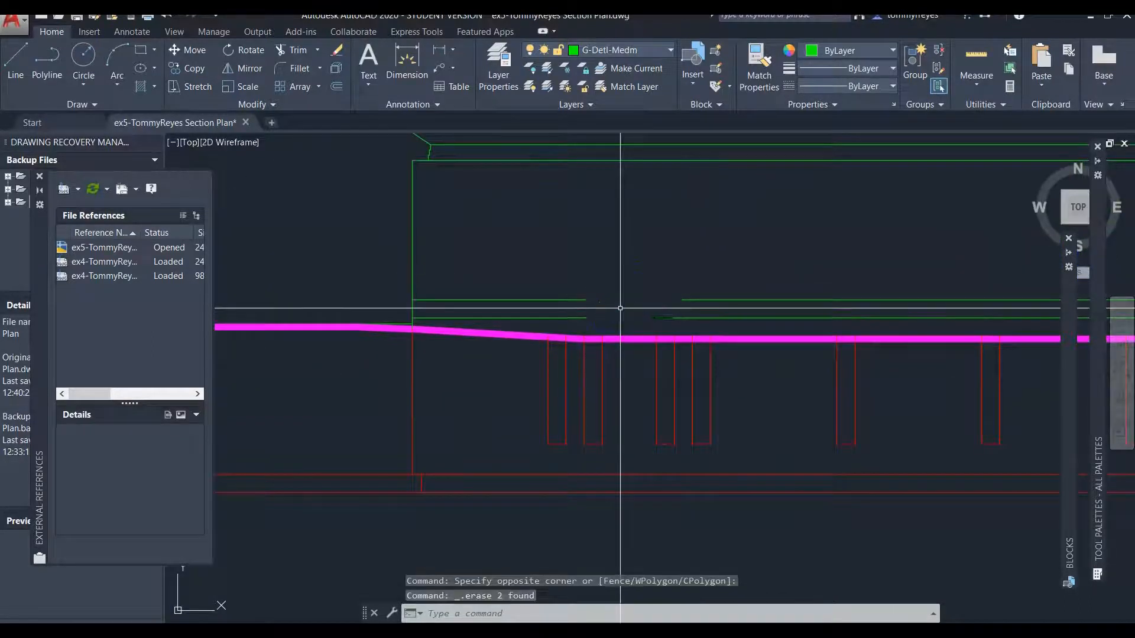
pyautogui.click(620, 275)
pyautogui.click(577, 322)
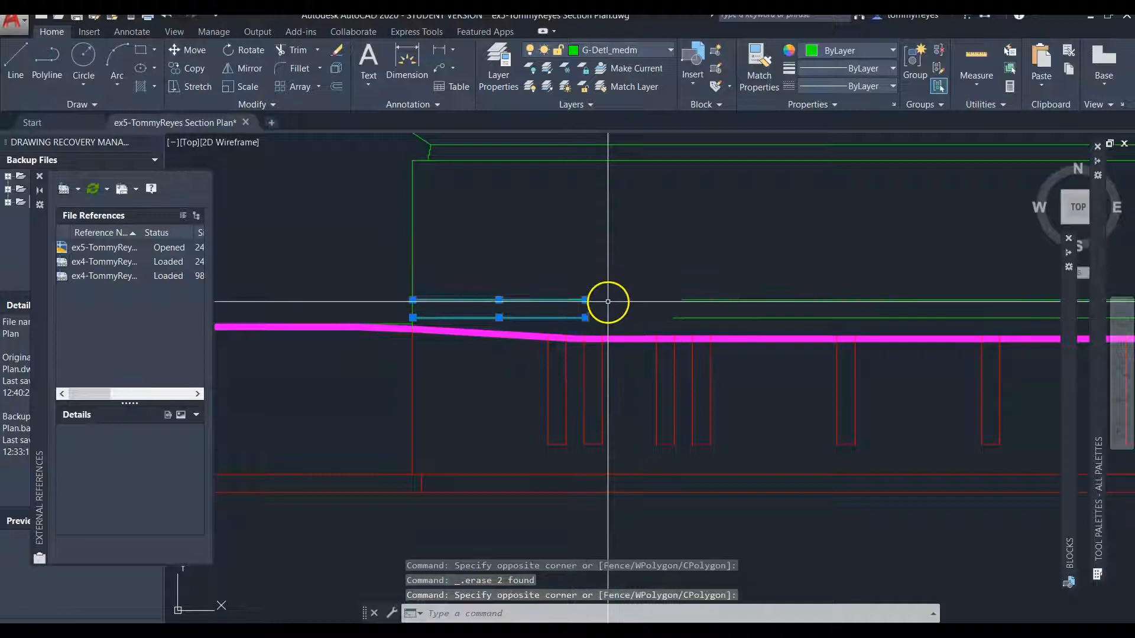
pyautogui.press('Delete')
# Extend the two remaining porch floor lines across the gap to the vertical wall line at the porch's left end
pyautogui.write('W')
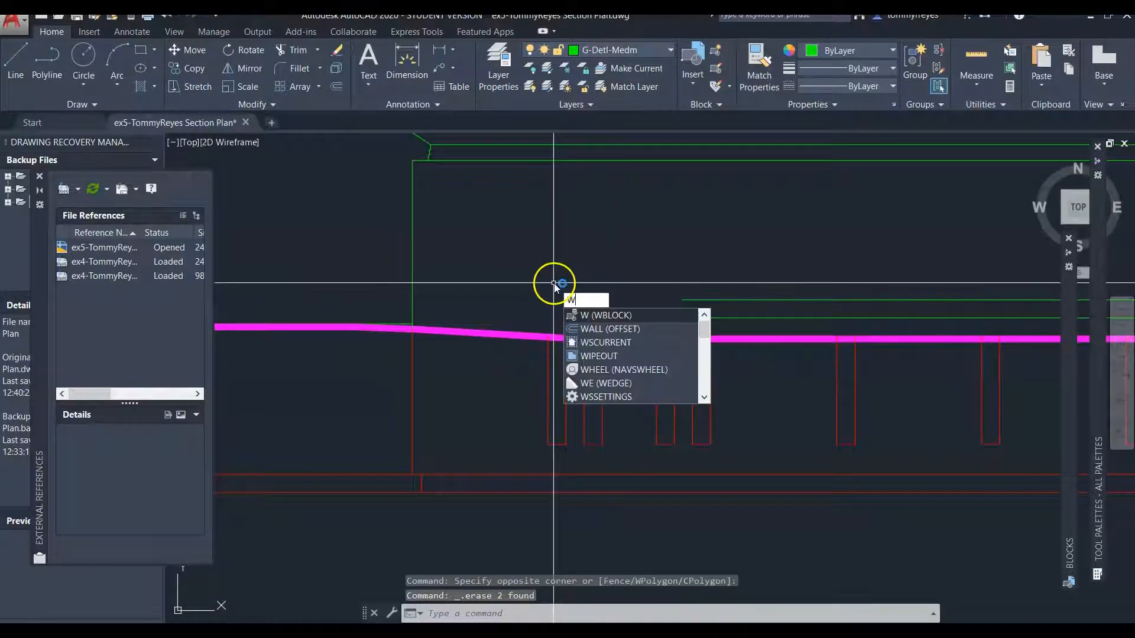
pyautogui.press('Escape')
pyautogui.press('Escape')
pyautogui.write('e')
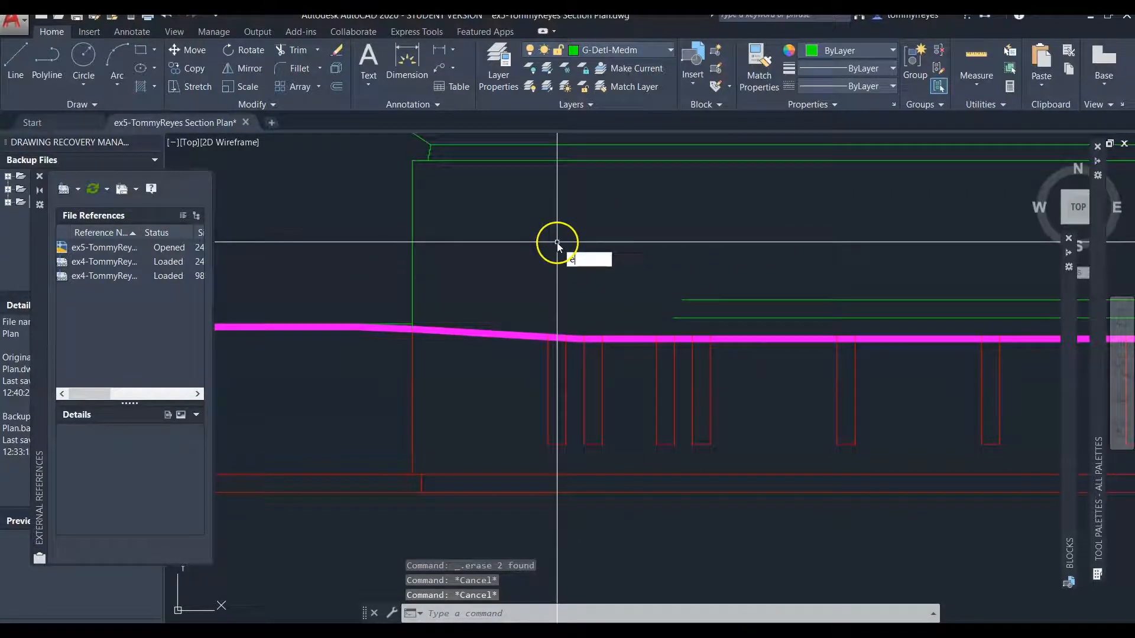
pyautogui.write('x')
pyautogui.press('Return')
pyautogui.click(519, 222)
pyautogui.click(381, 284)
pyautogui.press('Return')
pyautogui.click(758, 249)
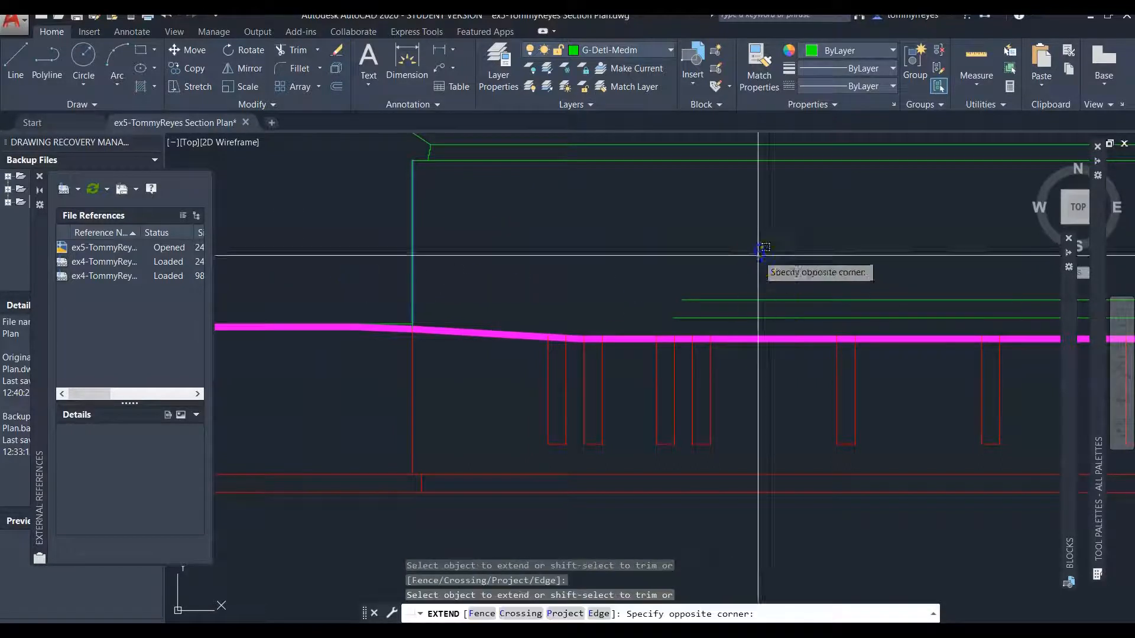
pyautogui.click(695, 323)
pyautogui.press('Return')
# Draw a horizontal section cut line across the floor plan with the garage, running past both sides of the building
pyautogui.scroll(-6, 524, 332)
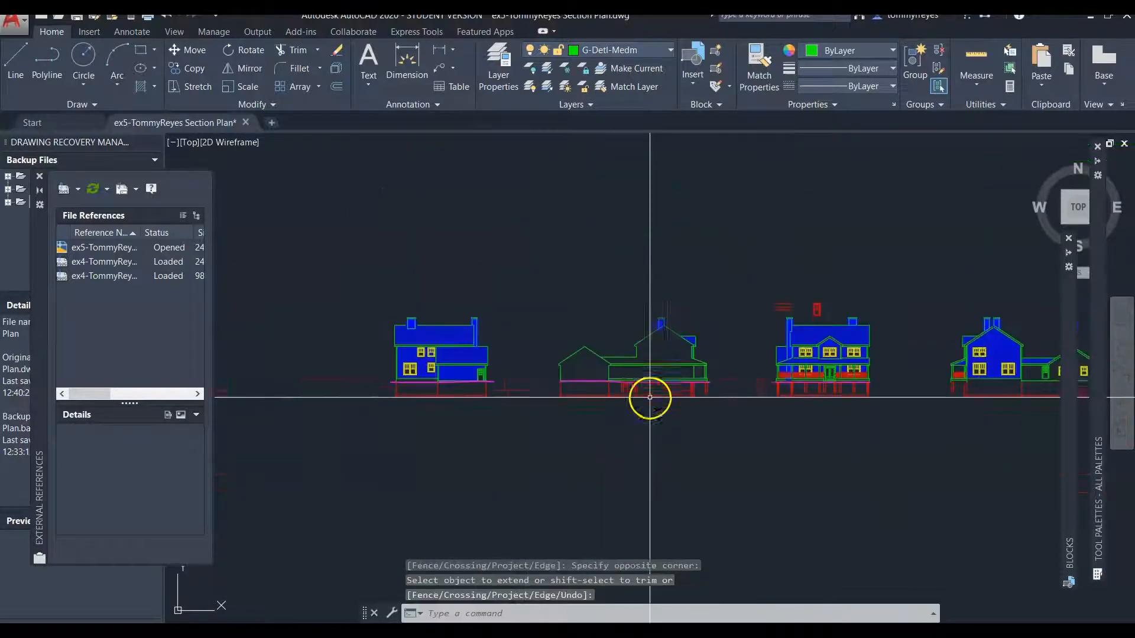
pyautogui.scroll(2, 674, 408)
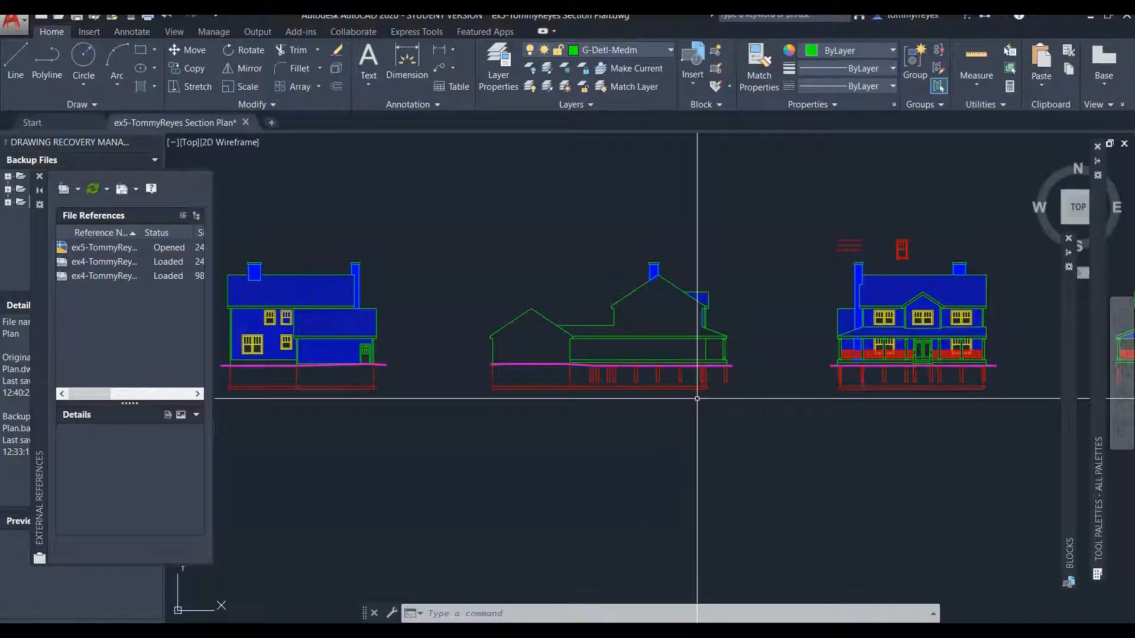
pyautogui.scroll(-5, 696, 397)
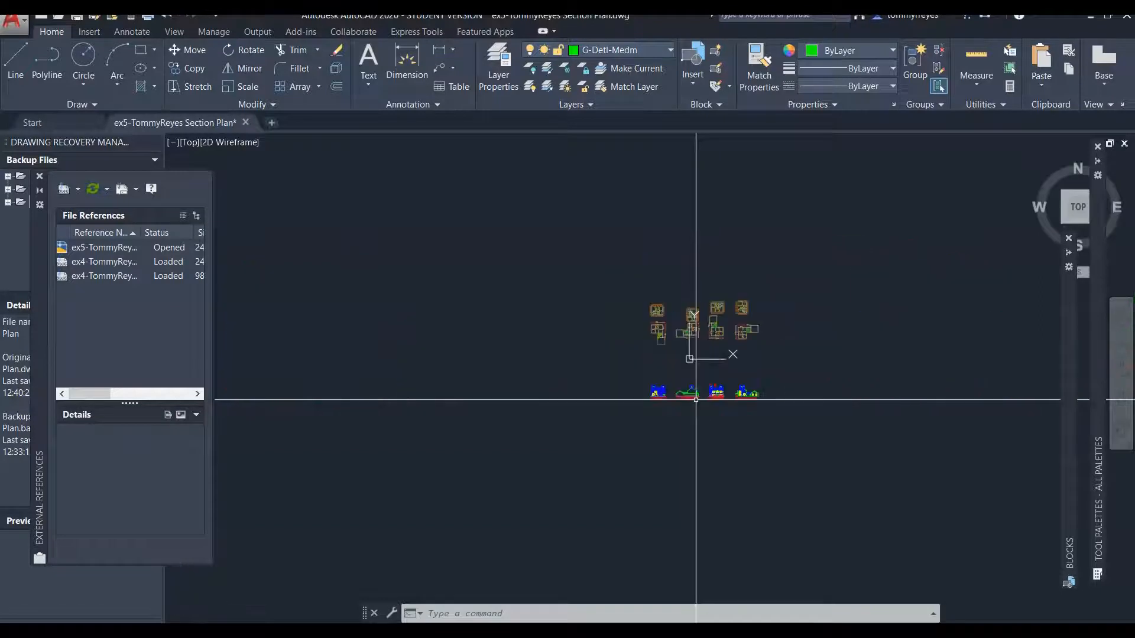
pyautogui.scroll(3, 698, 334)
pyautogui.scroll(6, 698, 334)
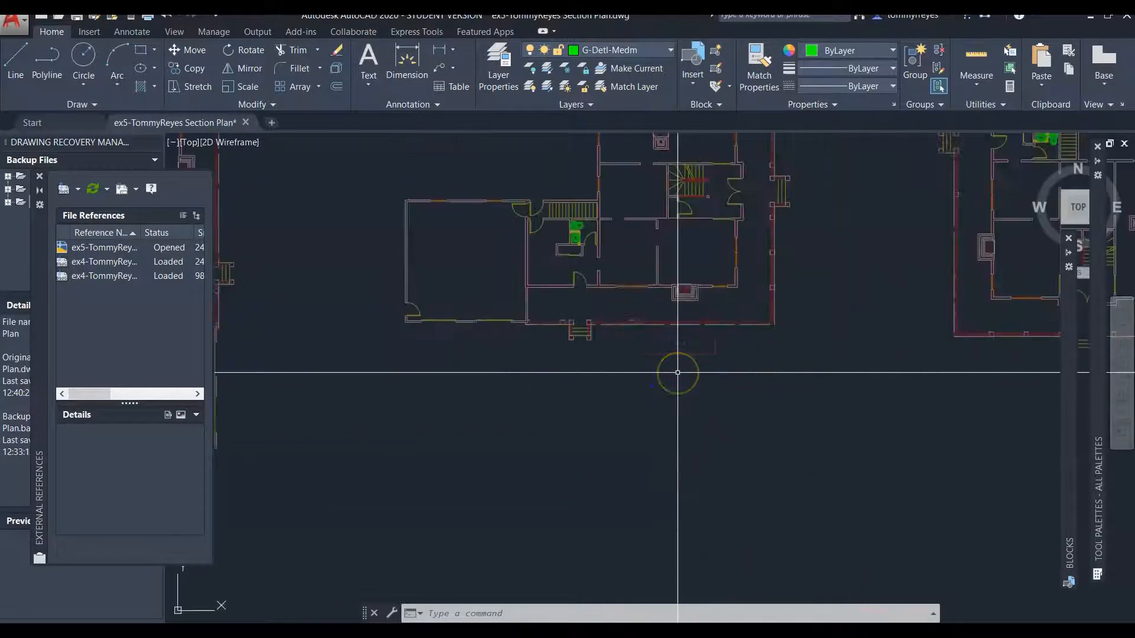
pyautogui.press('Return')
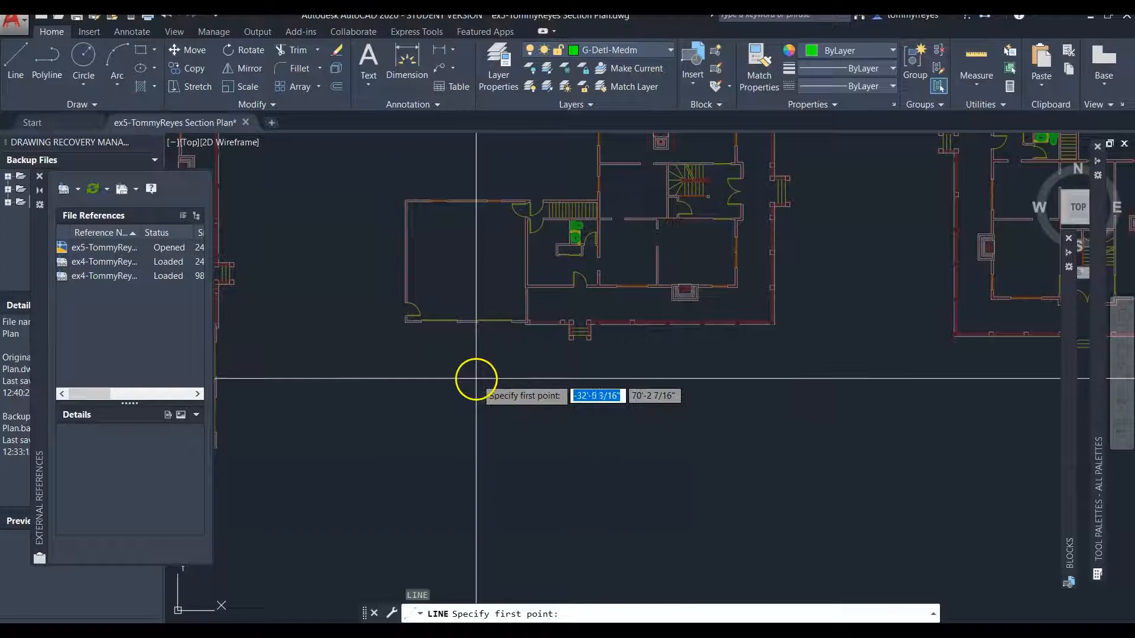
pyautogui.click(379, 264)
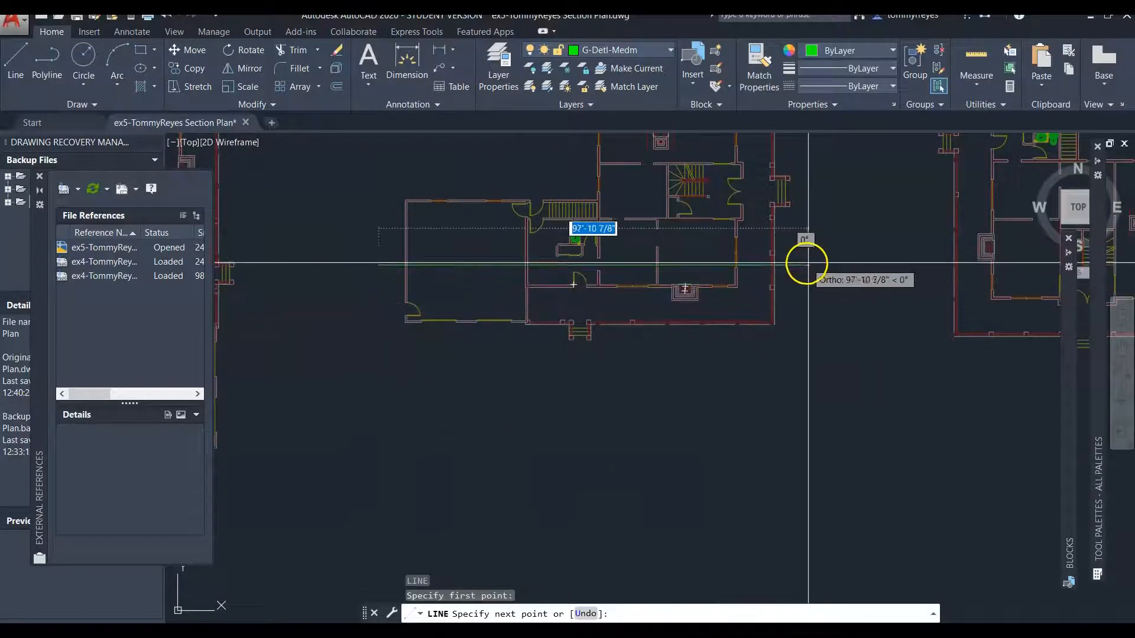
pyautogui.click(825, 265)
pyautogui.rightClick(818, 279)
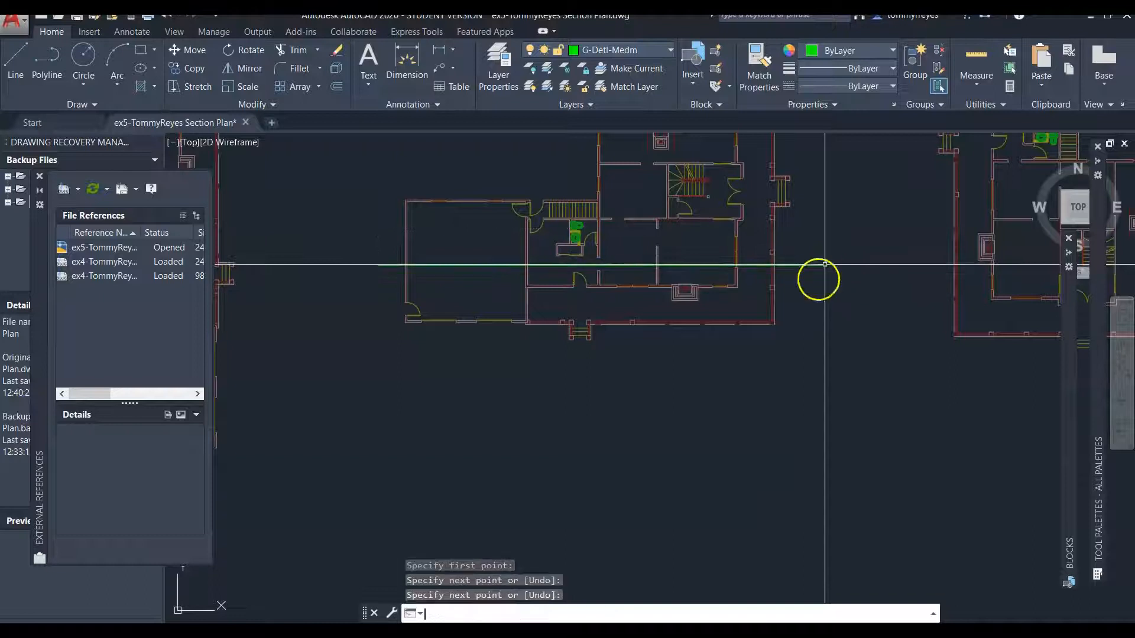
# Draw a short vertical line outside the plan's right side, below the section cut line, with a slanted arrowhead stroke down-left from its upper end
pyautogui.write('l')
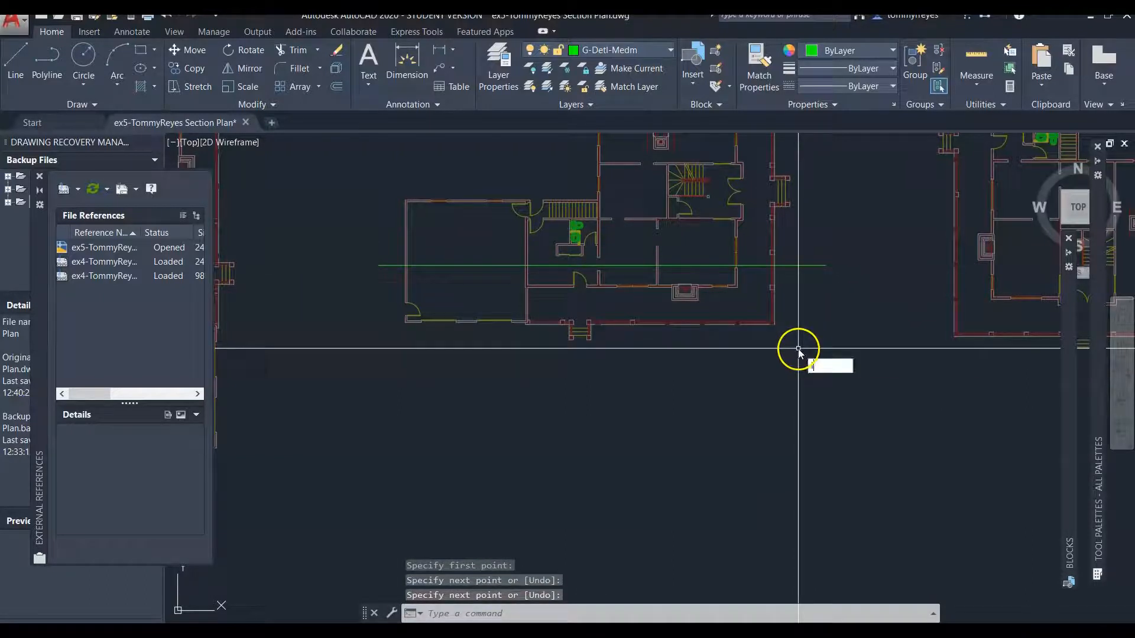
pyautogui.press('Return')
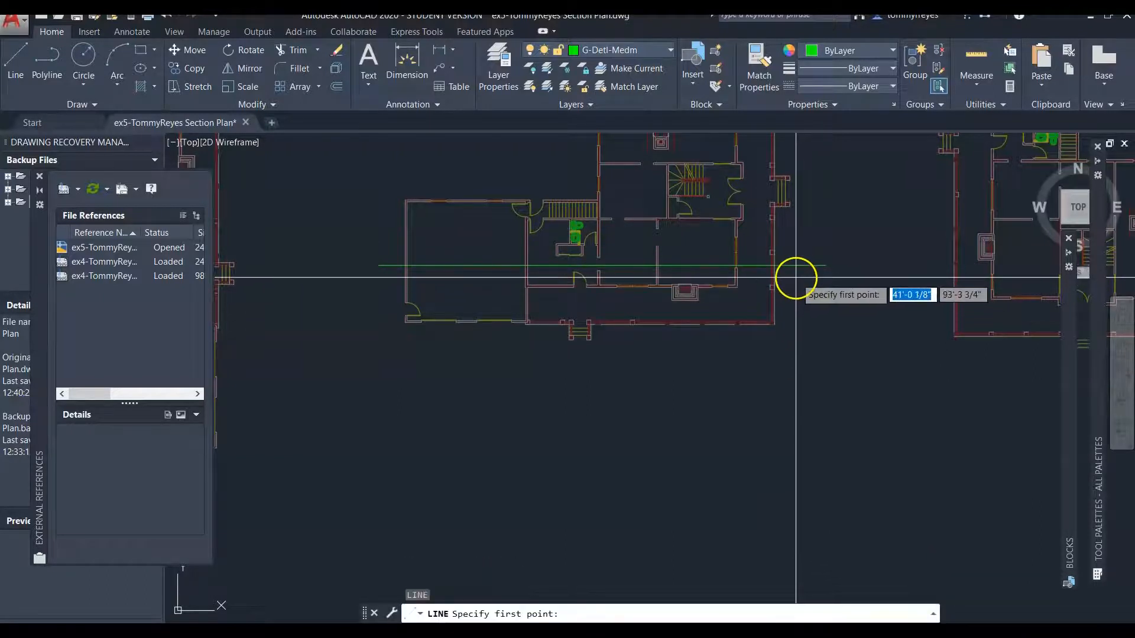
pyautogui.click(801, 323)
pyautogui.click(801, 303)
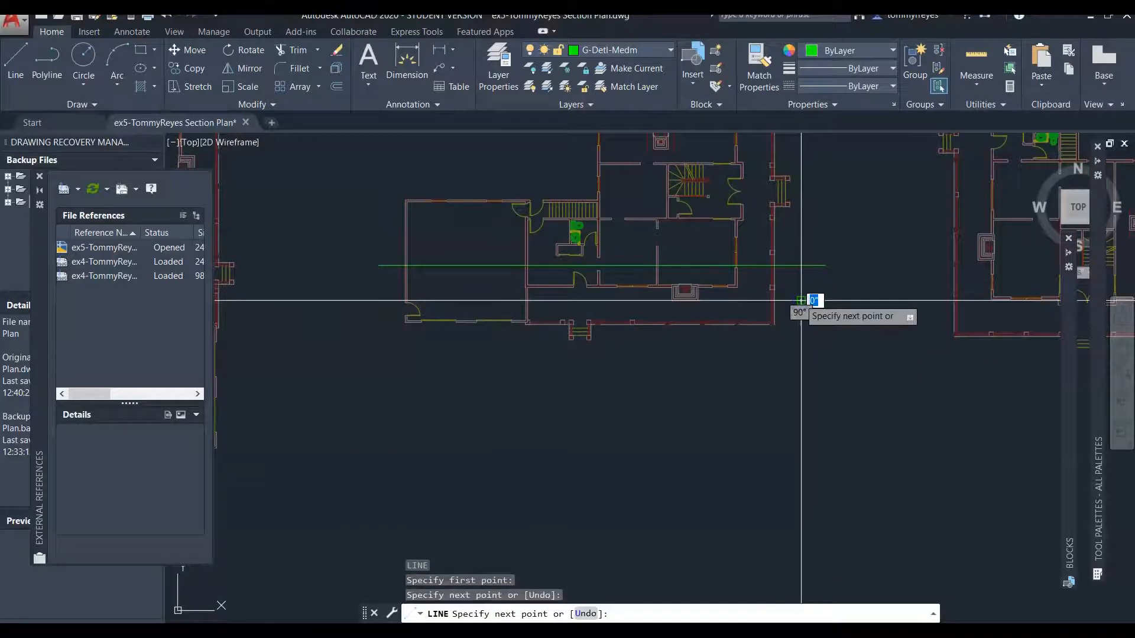
pyautogui.scroll(10, 795, 304)
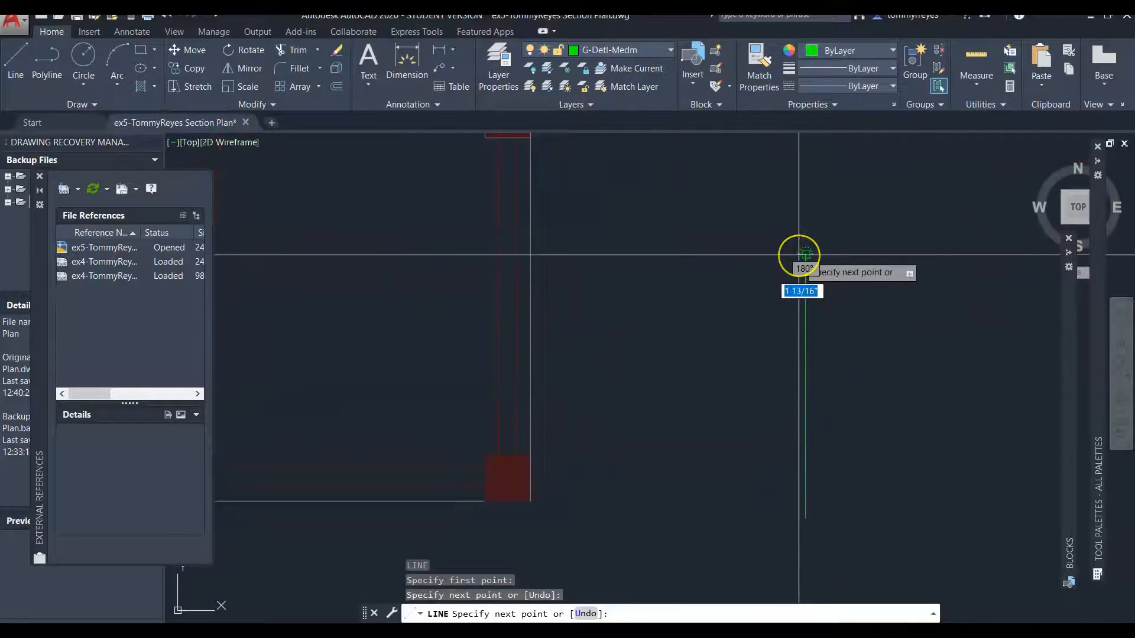
pyautogui.press('F8')
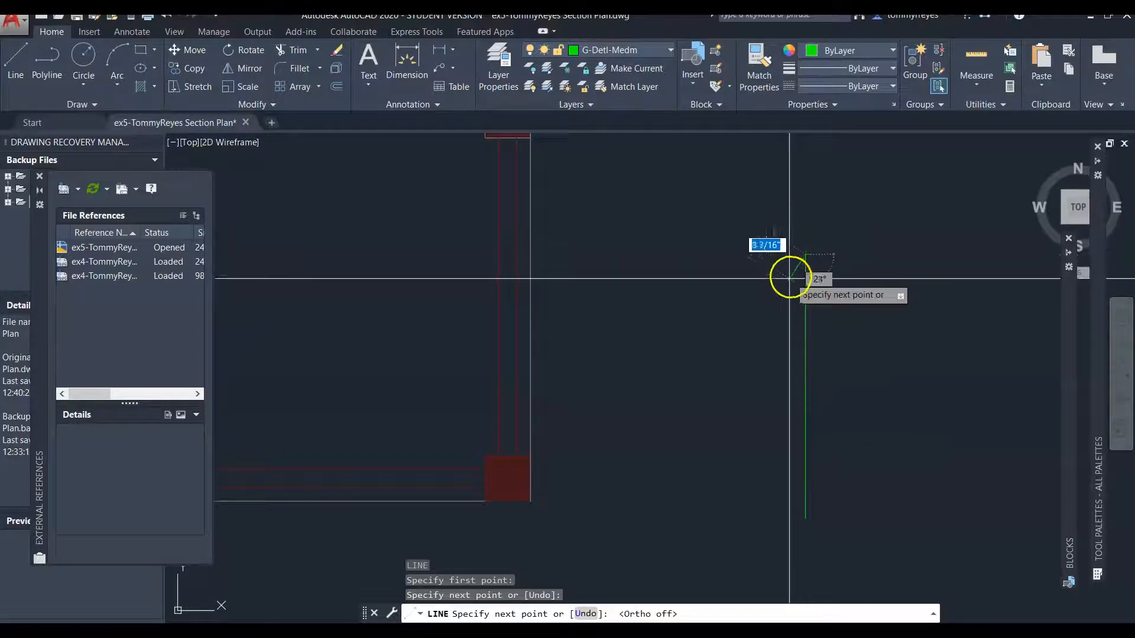
pyautogui.click(789, 279)
pyautogui.press('Return')
# Mirror the slanted arrowhead stroke to the other side of the vertical line, keeping the original stroke
pyautogui.click(796, 282)
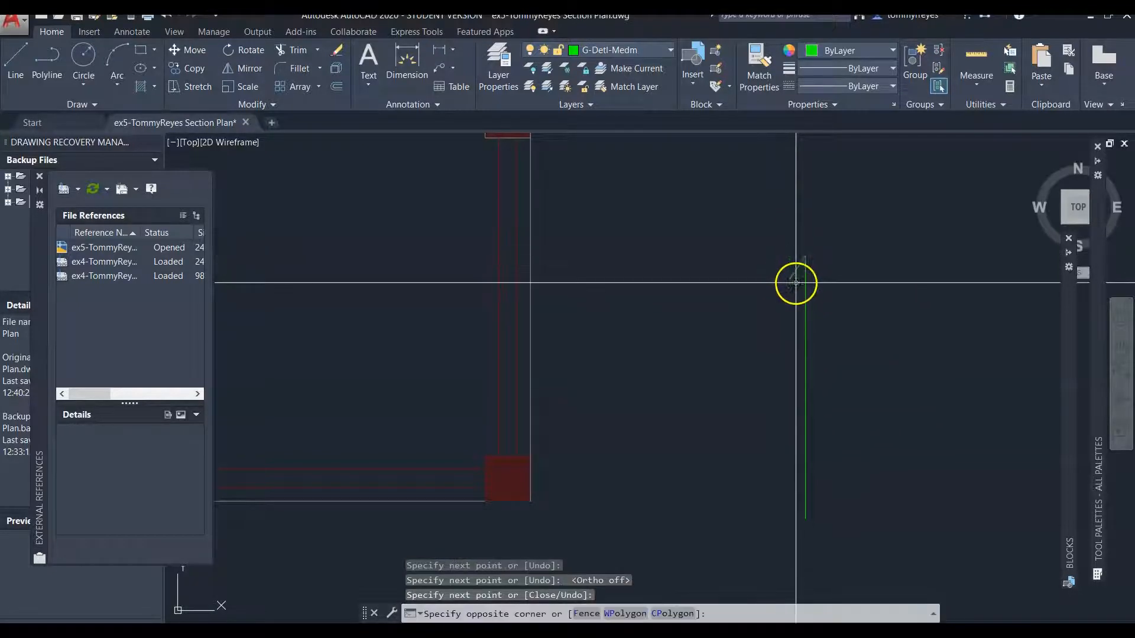
pyautogui.click(780, 268)
pyautogui.write('mi')
pyautogui.press('Return')
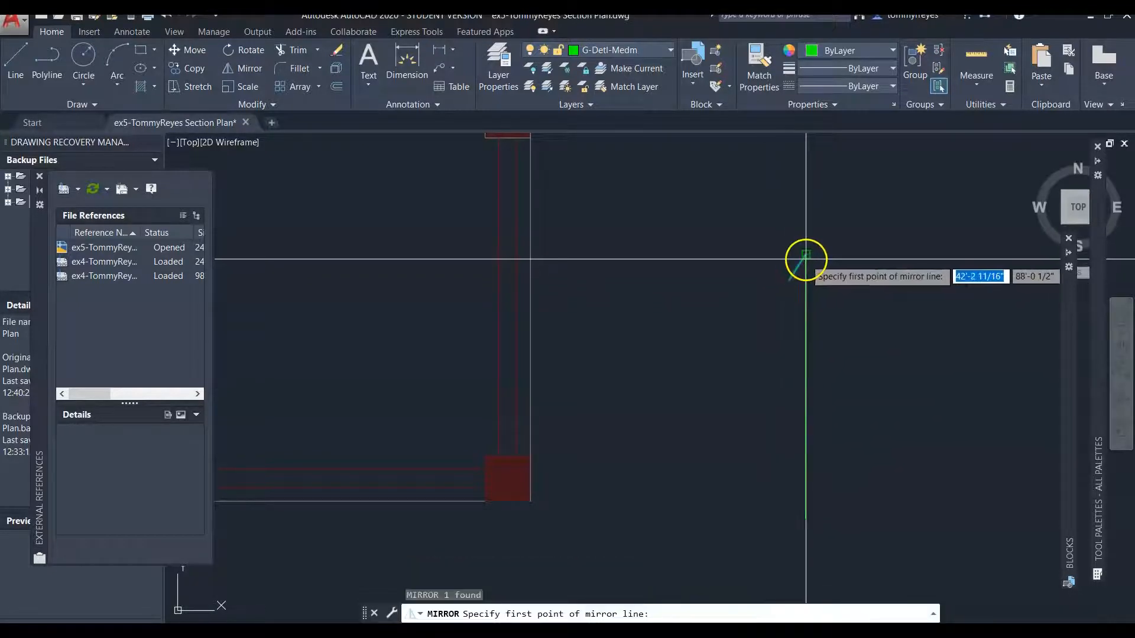
pyautogui.click(806, 257)
pyautogui.click(802, 225)
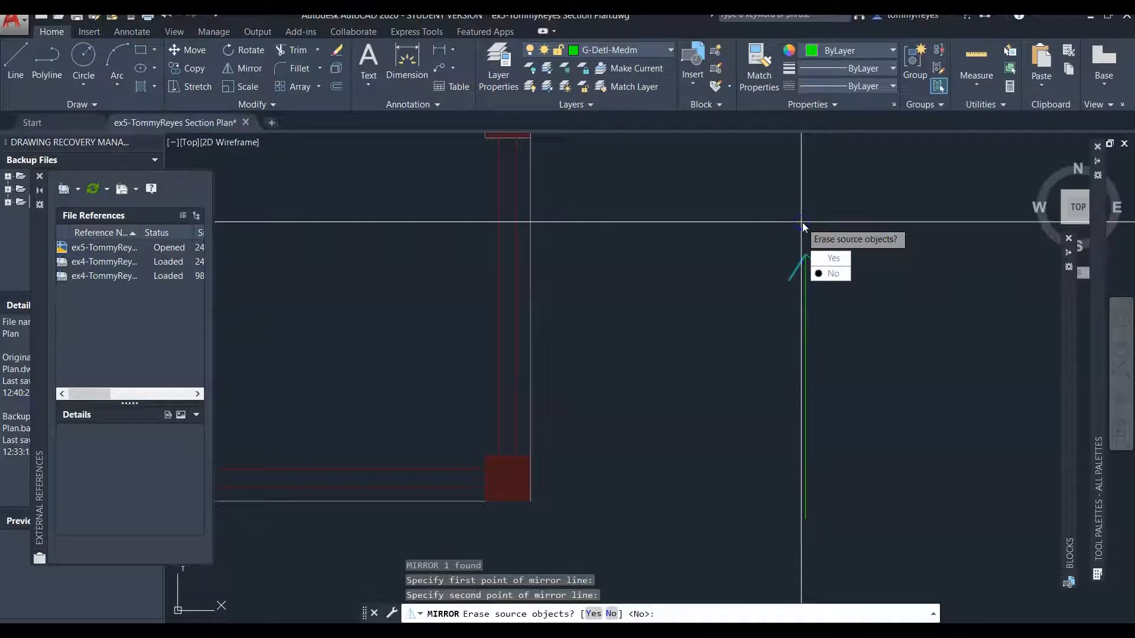
pyautogui.write('n')
pyautogui.press('Return')
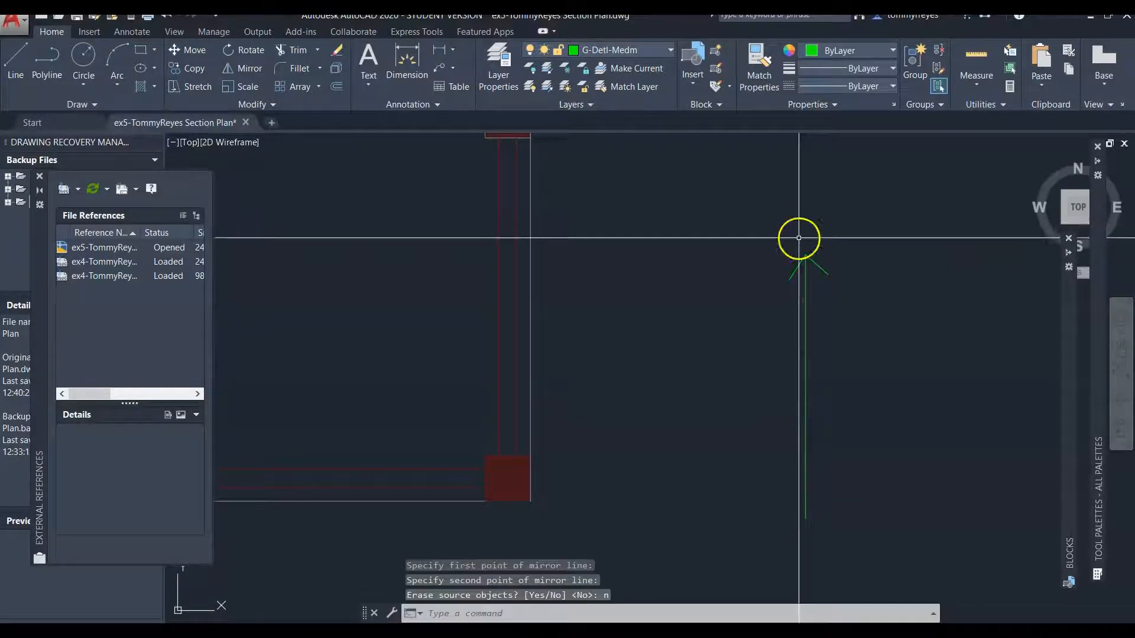
# Copy the arrow twice horizontally to the left below the section cut line, about 25 and 56 feet from the original
pyautogui.scroll(-4, 869, 414)
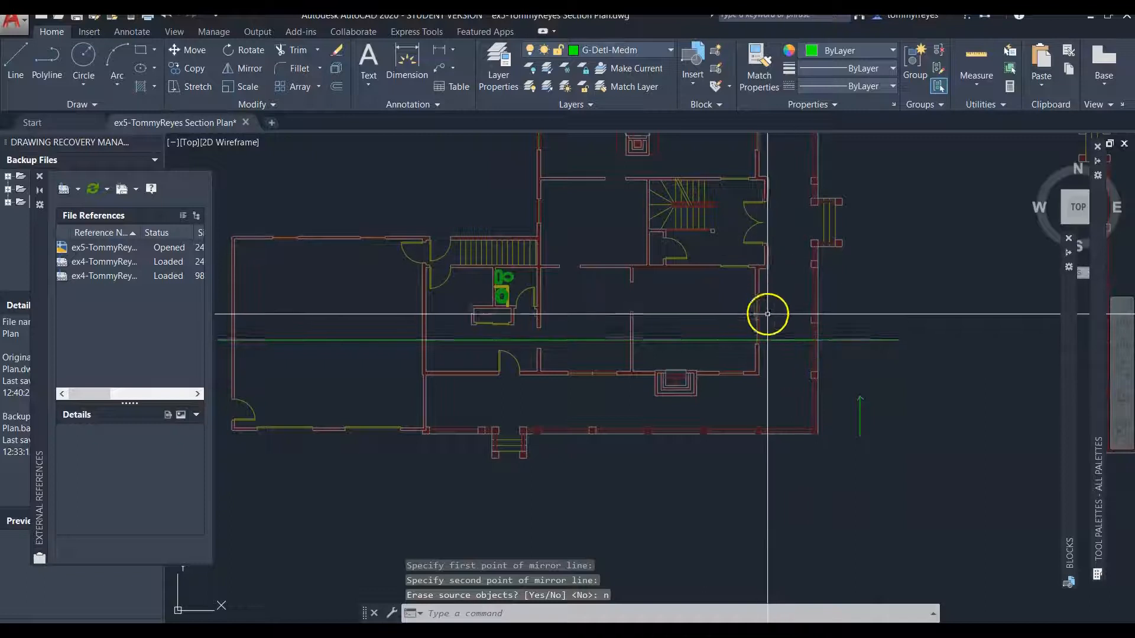
pyautogui.click(868, 405)
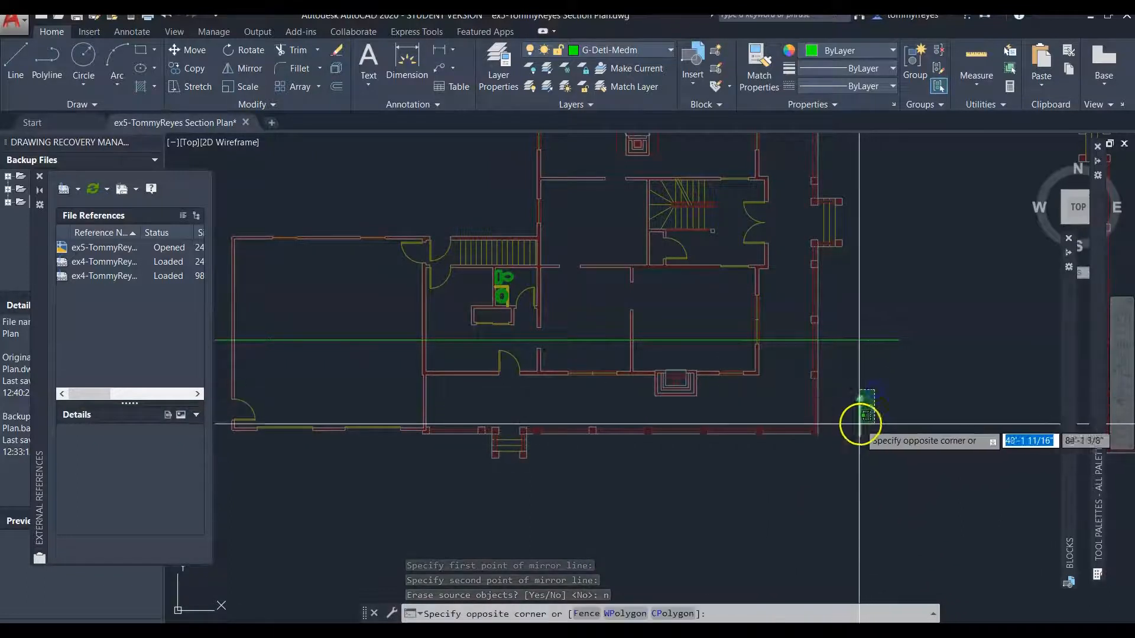
pyautogui.click(854, 434)
pyautogui.write('co')
pyautogui.press('Return')
pyautogui.click(881, 475)
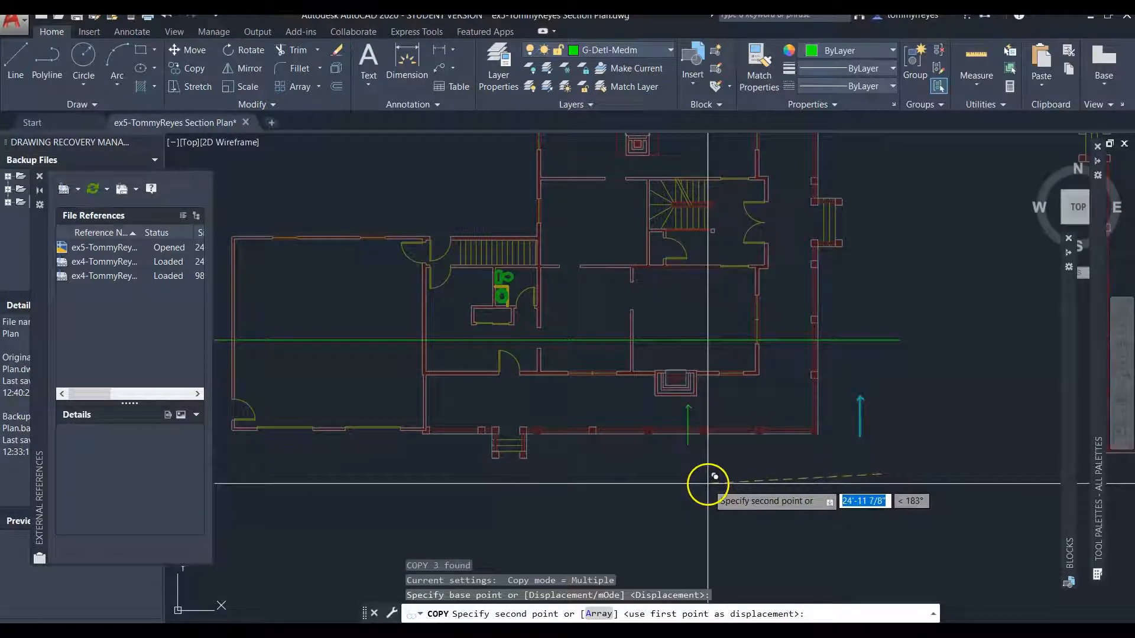
pyautogui.press('F8')
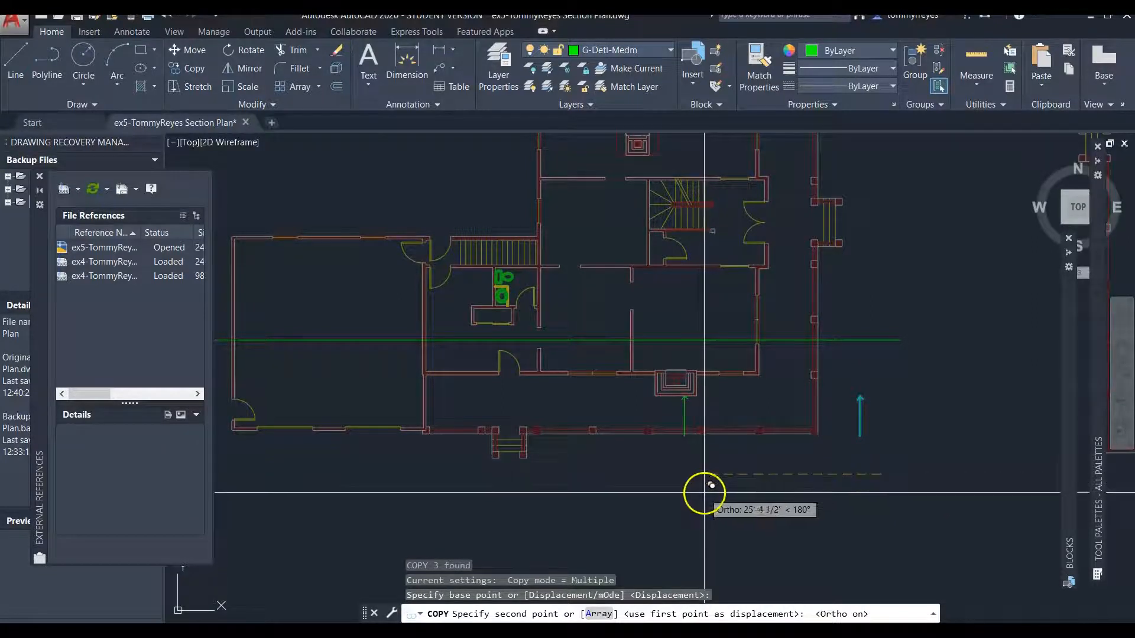
pyautogui.click(702, 488)
pyautogui.click(493, 481)
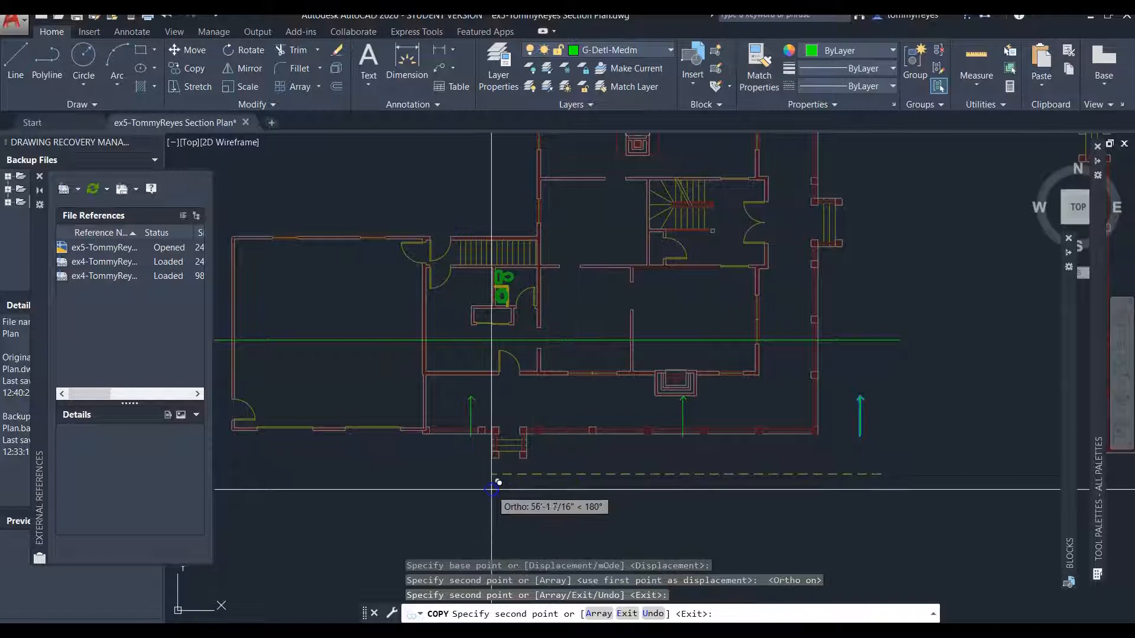
pyautogui.press('Escape')
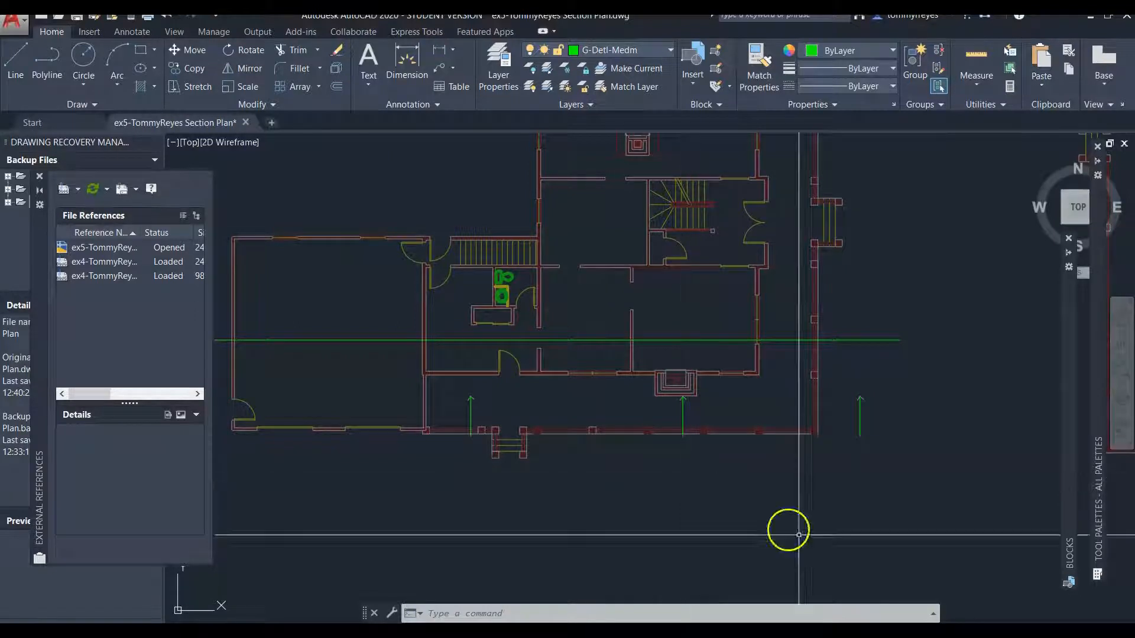
pyautogui.scroll(-3, 940, 579)
pyautogui.scroll(4, 818, 530)
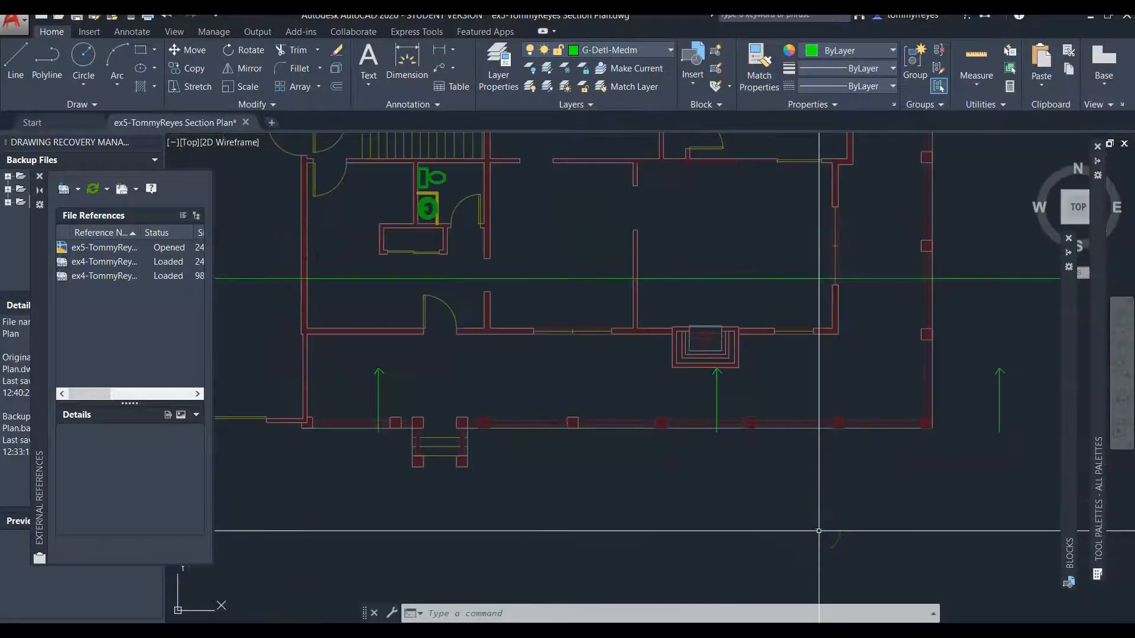
pyautogui.scroll(-2, 819, 530)
pyautogui.moveTo(738, 500); pyautogui.dragTo(773, 426, button='middle')
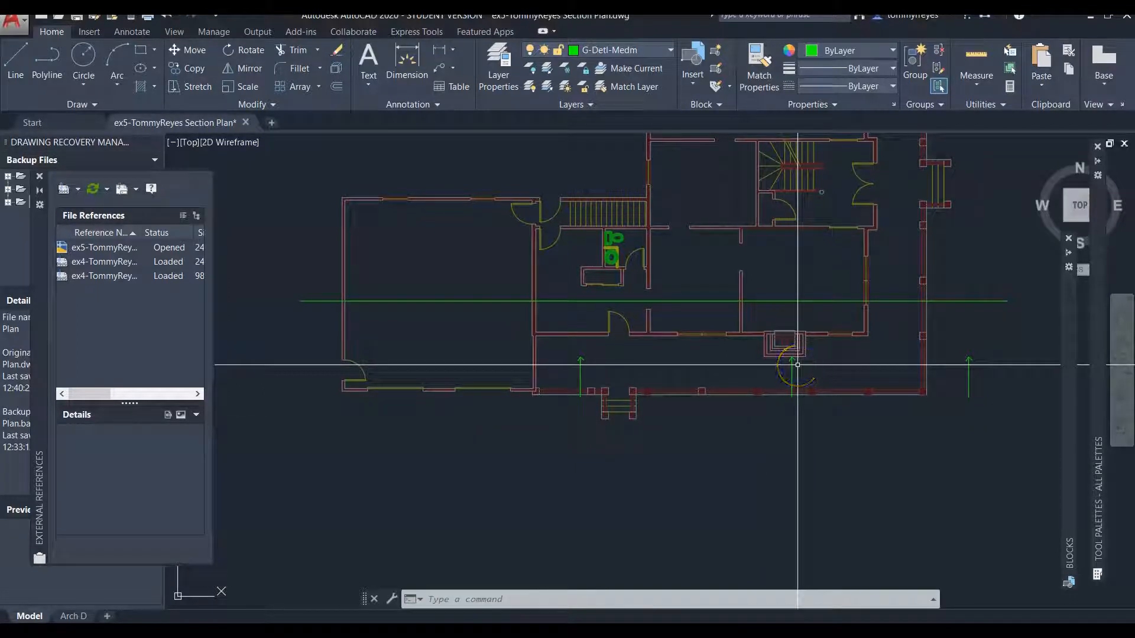
# Draw a large circle in the empty space above and between the left elevation and the stripped elevation outline
pyautogui.scroll(-10, 767, 261)
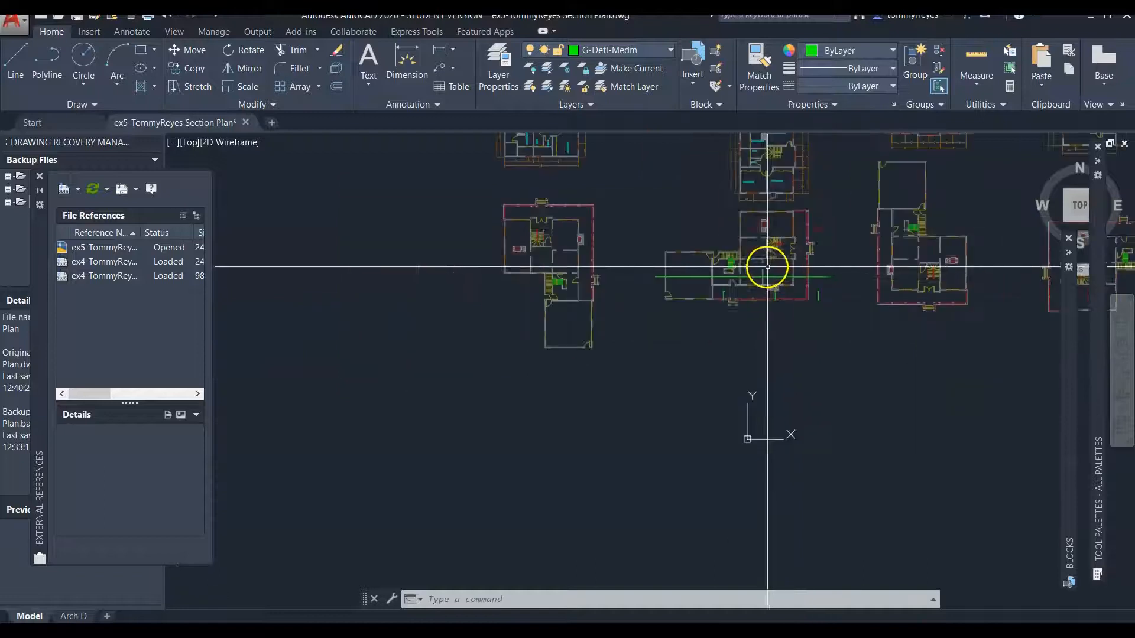
pyautogui.scroll(8, 732, 405)
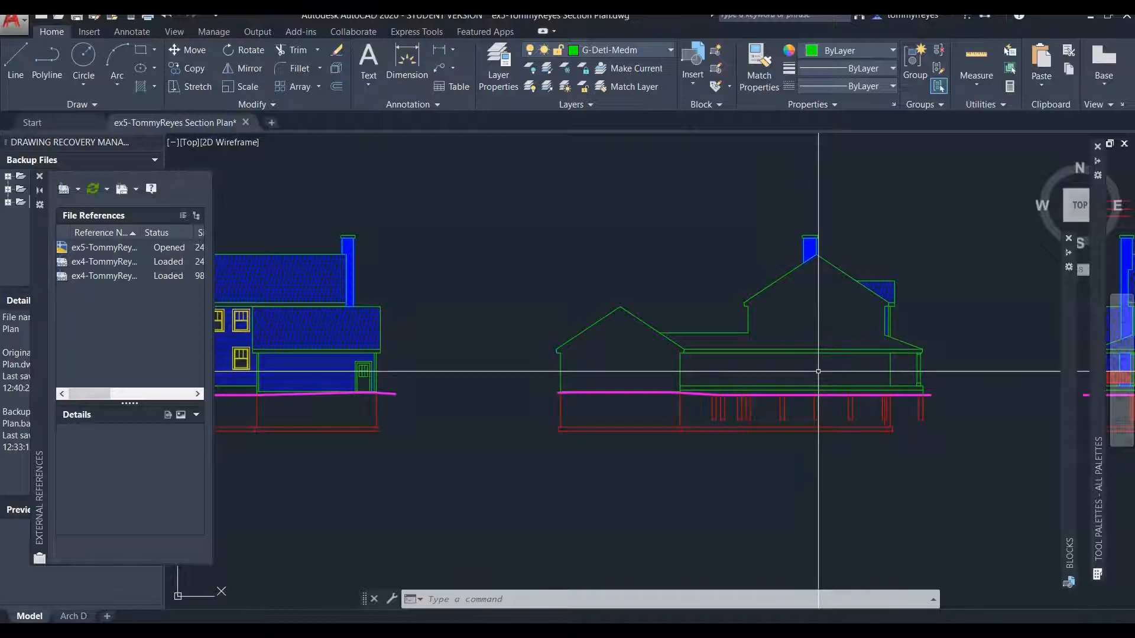
pyautogui.write('c')
pyautogui.press('Return')
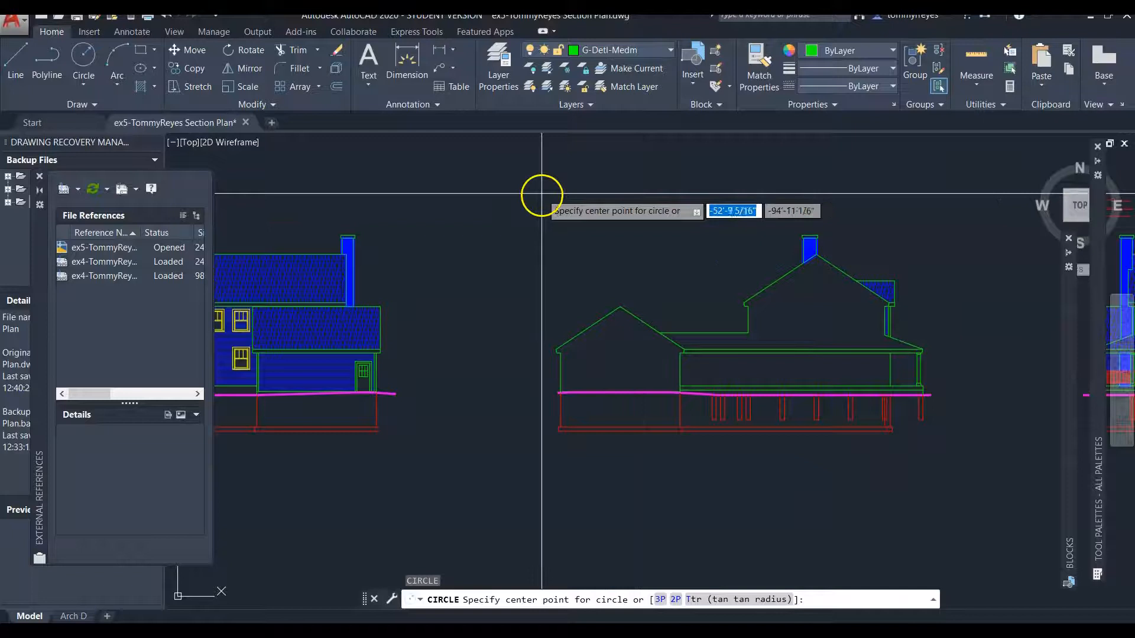
pyautogui.click(513, 183)
pyautogui.click(590, 248)
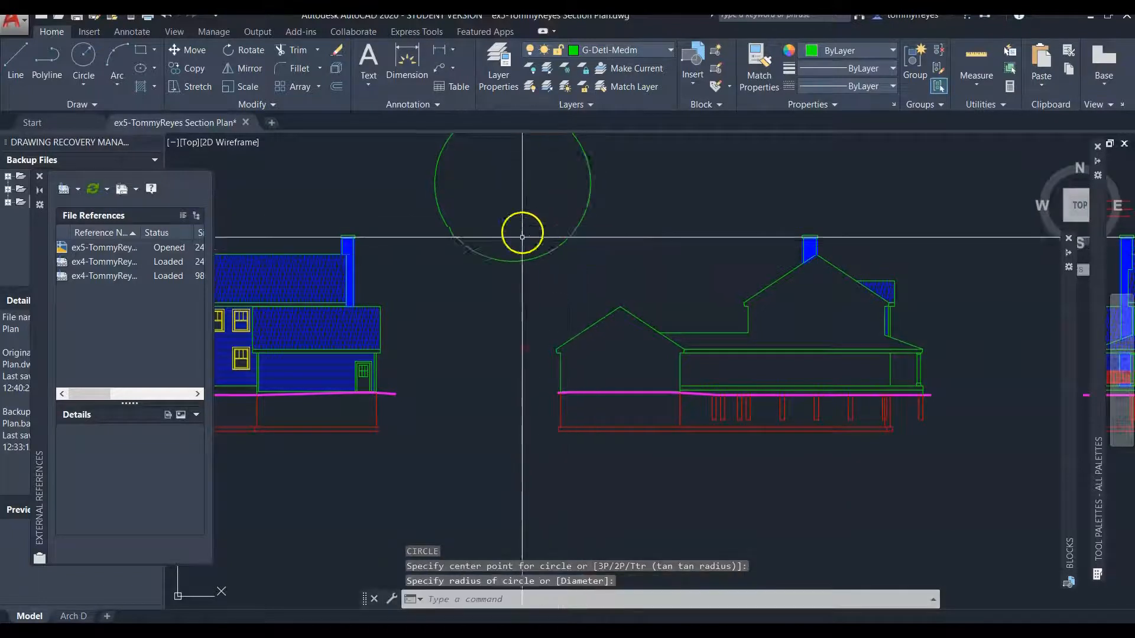
pyautogui.scroll(-3, 523, 232)
pyautogui.scroll(3, 521, 207)
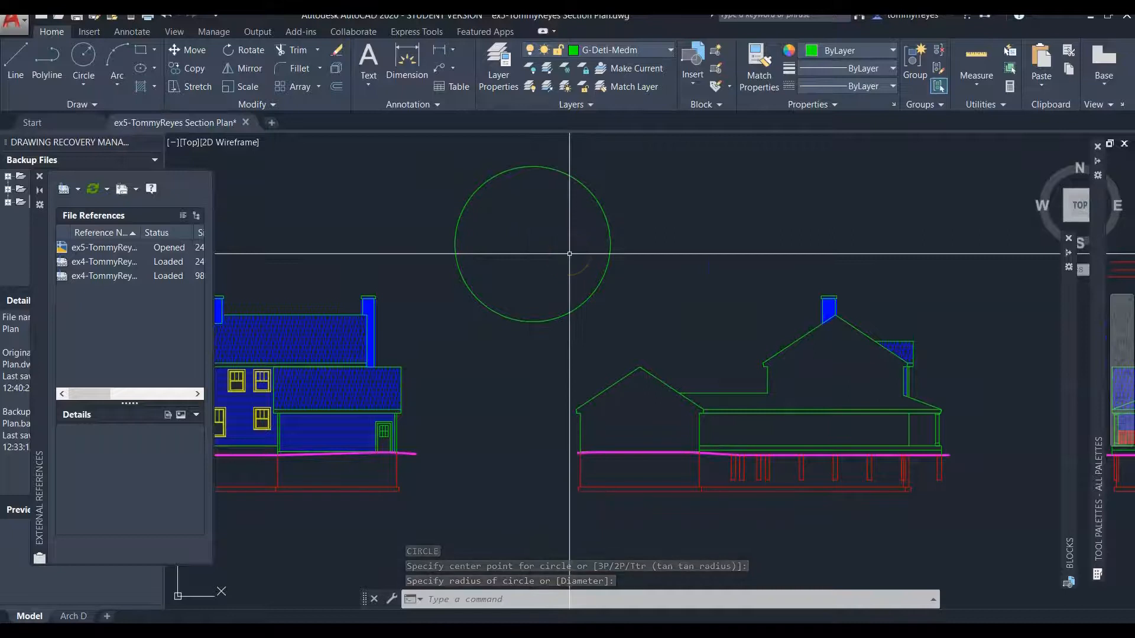
# Draw a horizontal line across the circle slightly below its center, running past both sides
pyautogui.write('l')
pyautogui.press('Return')
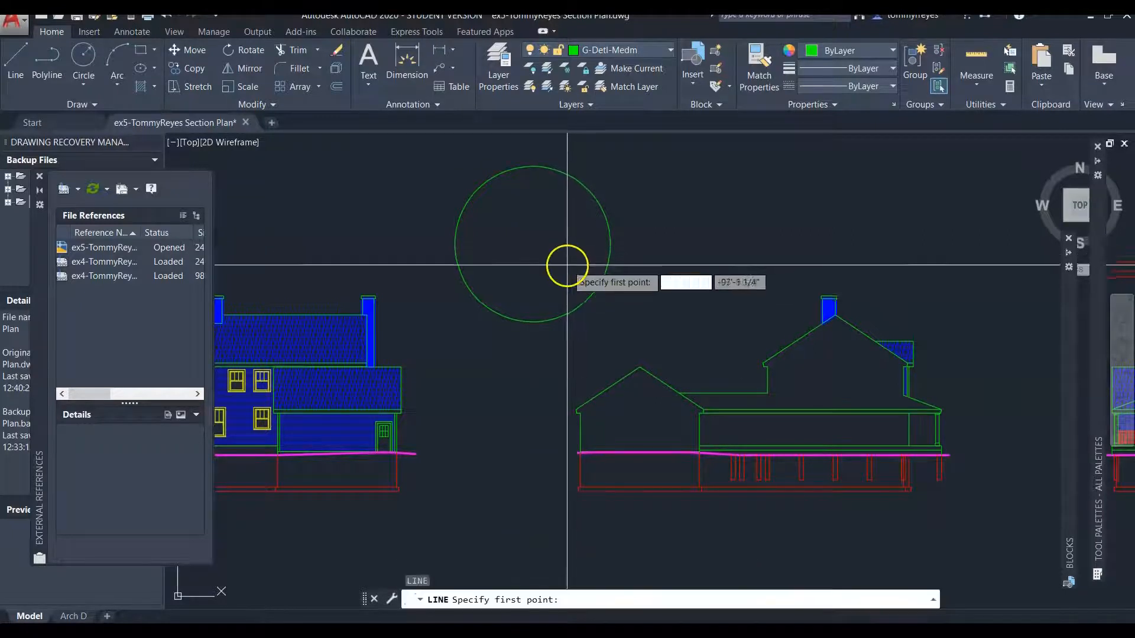
pyautogui.click(435, 263)
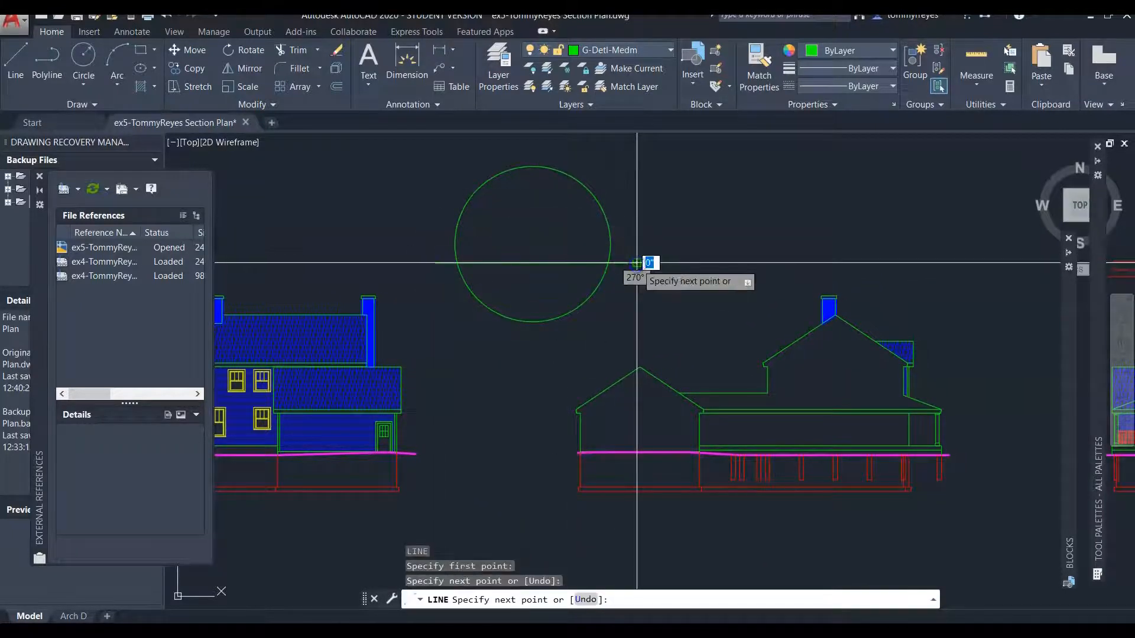
pyautogui.click(637, 263)
pyautogui.press('Return')
# Draw two vertical lines downward from the points where the horizontal line crosses the left and right sides of the circle
pyautogui.press('Return')
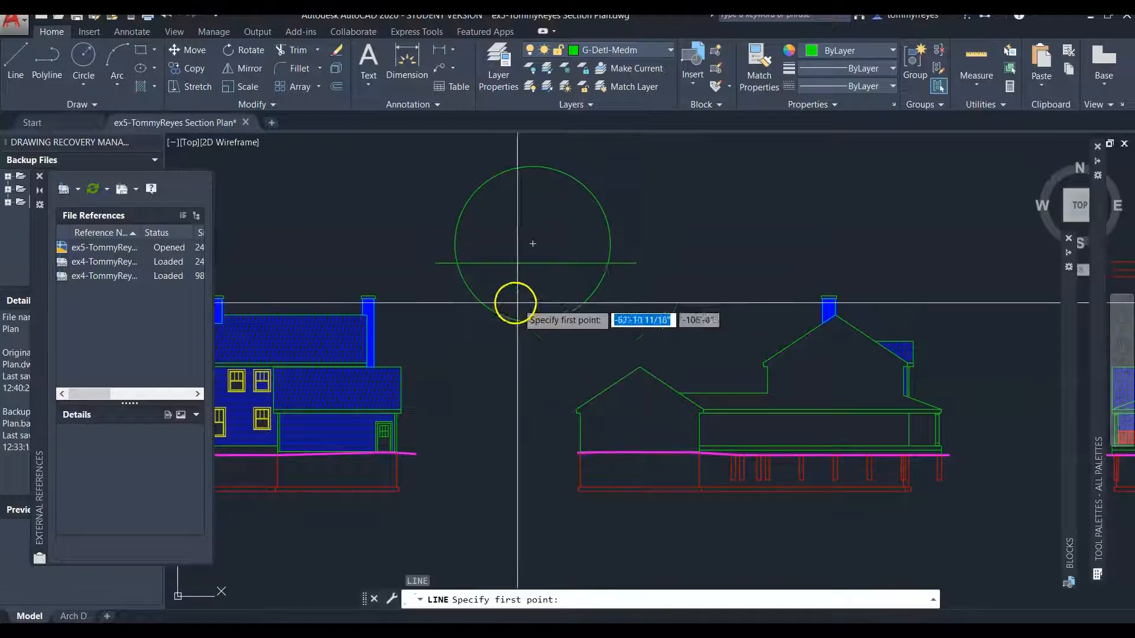
pyautogui.click(456, 263)
pyautogui.click(453, 397)
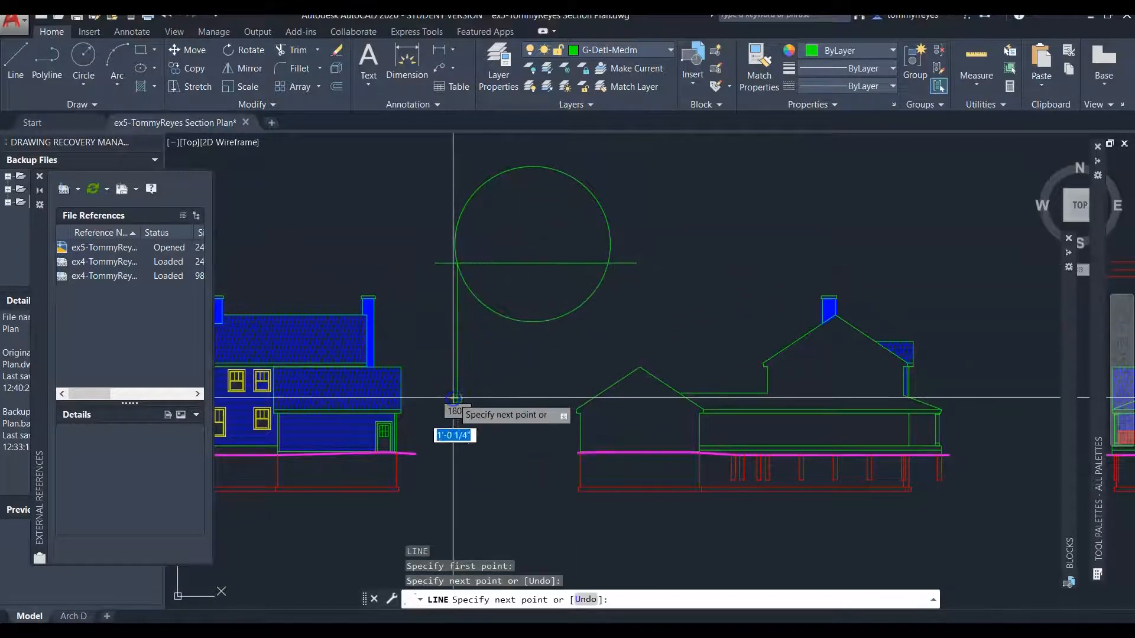
pyautogui.press('Return')
pyautogui.press('Return')
pyautogui.click(607, 263)
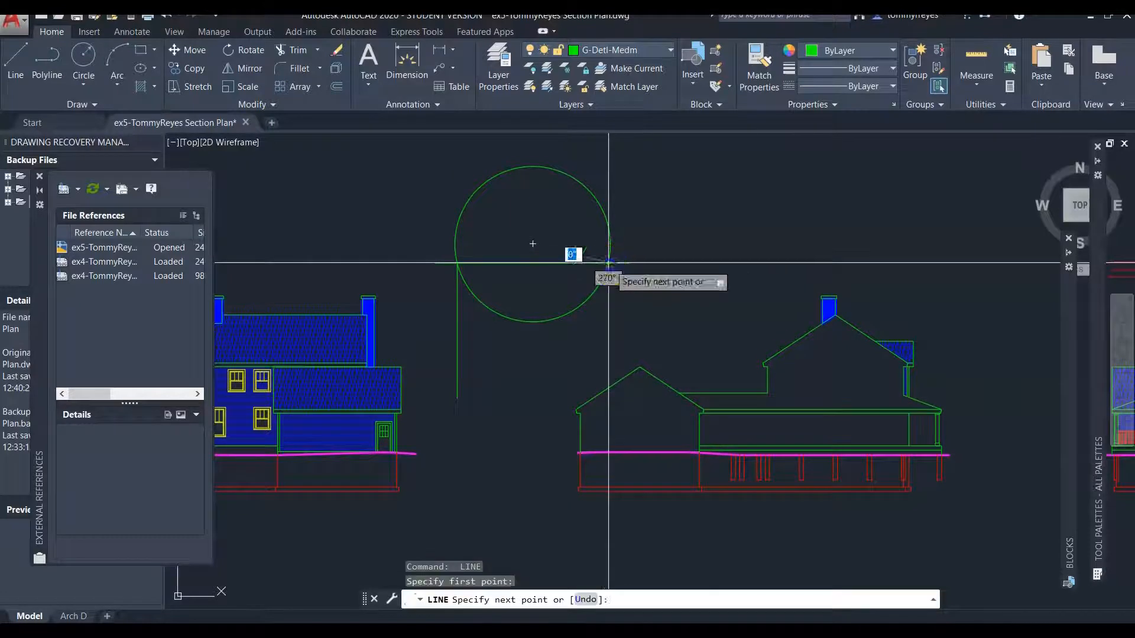
pyautogui.click(606, 388)
pyautogui.press('Return')
pyautogui.scroll(3, 509, 381)
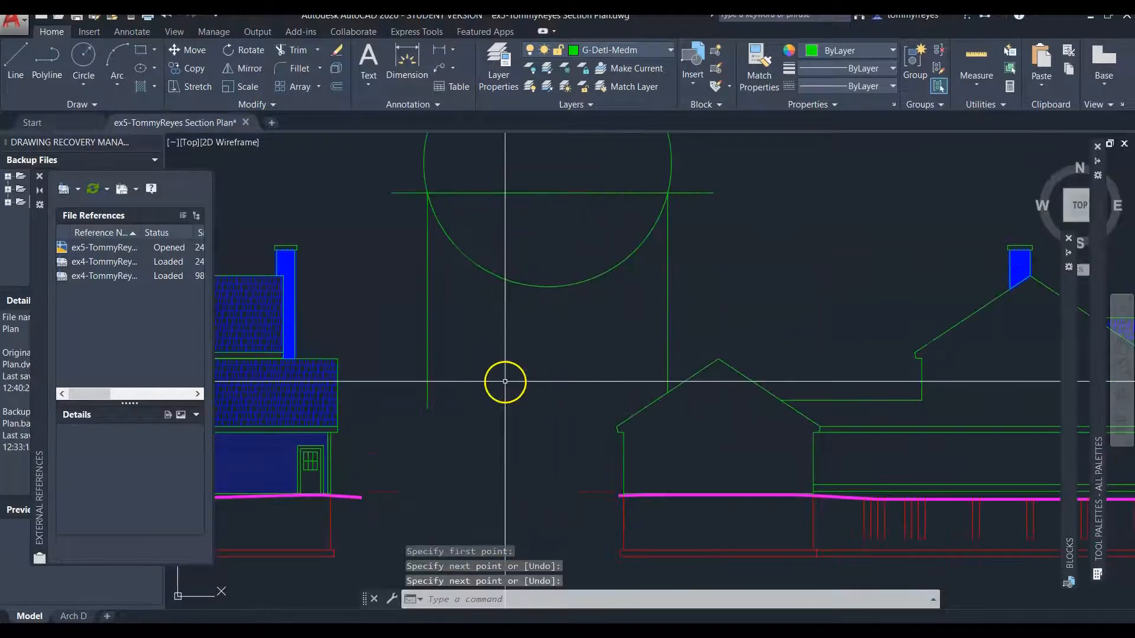
pyautogui.write('C')
pyautogui.scroll(-4, 549, 350)
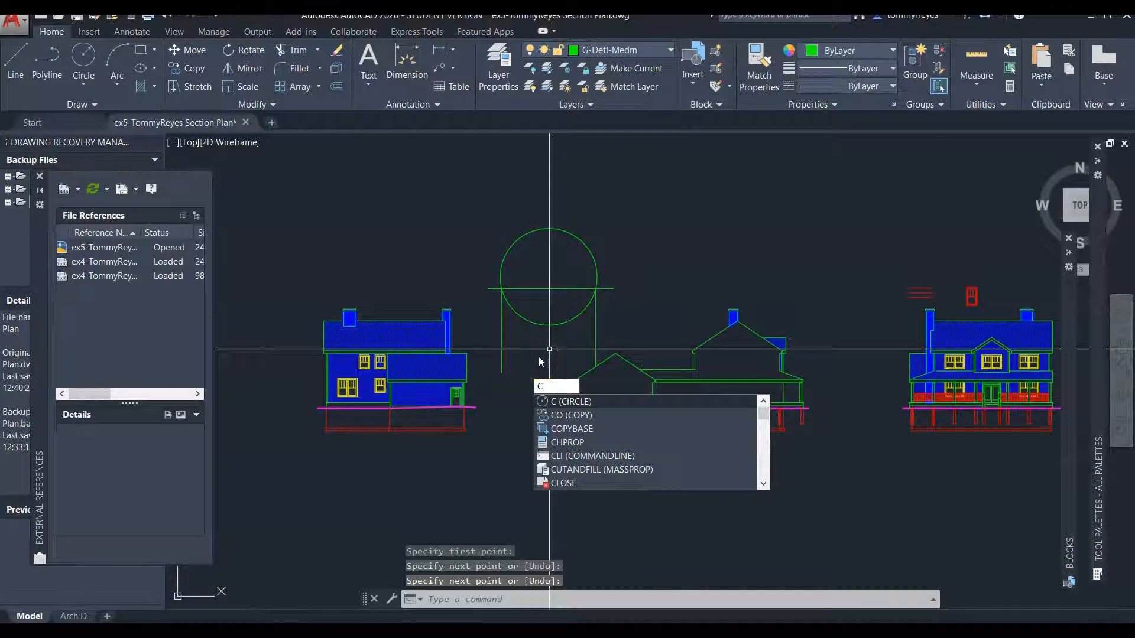
pyautogui.press('Return')
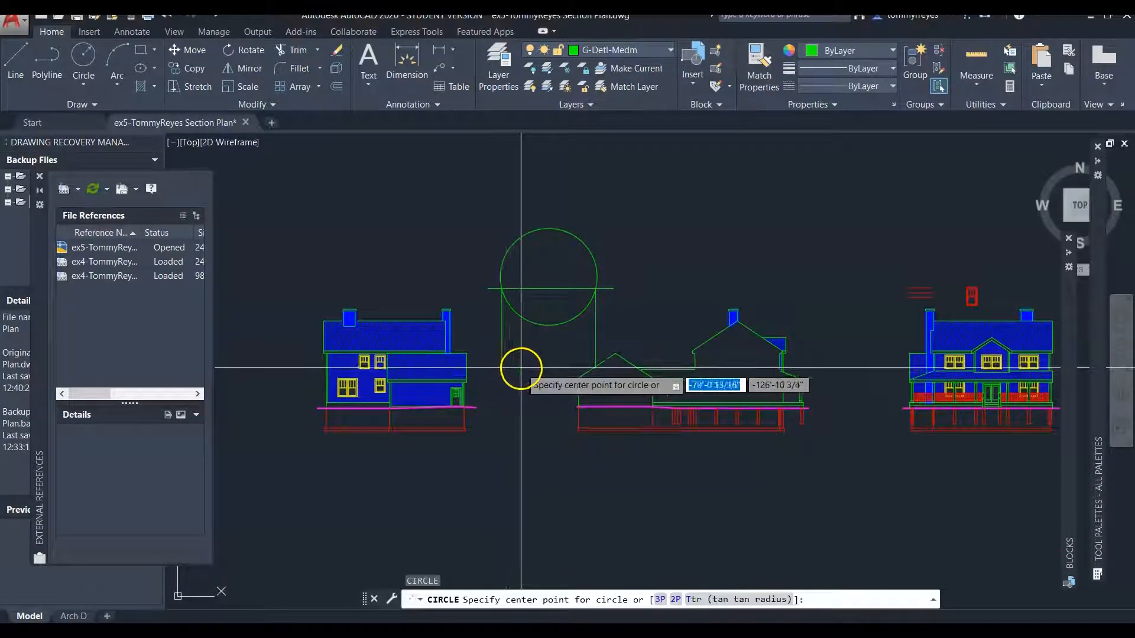
pyautogui.press('Escape')
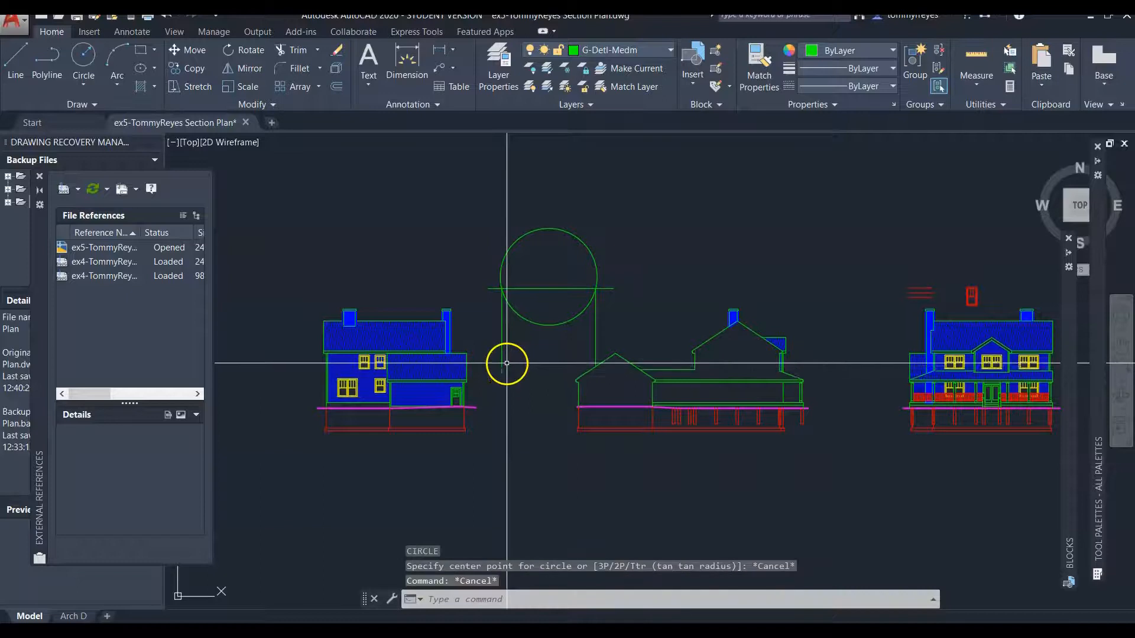
pyautogui.write('l')
pyautogui.press('Return')
pyautogui.press('Escape')
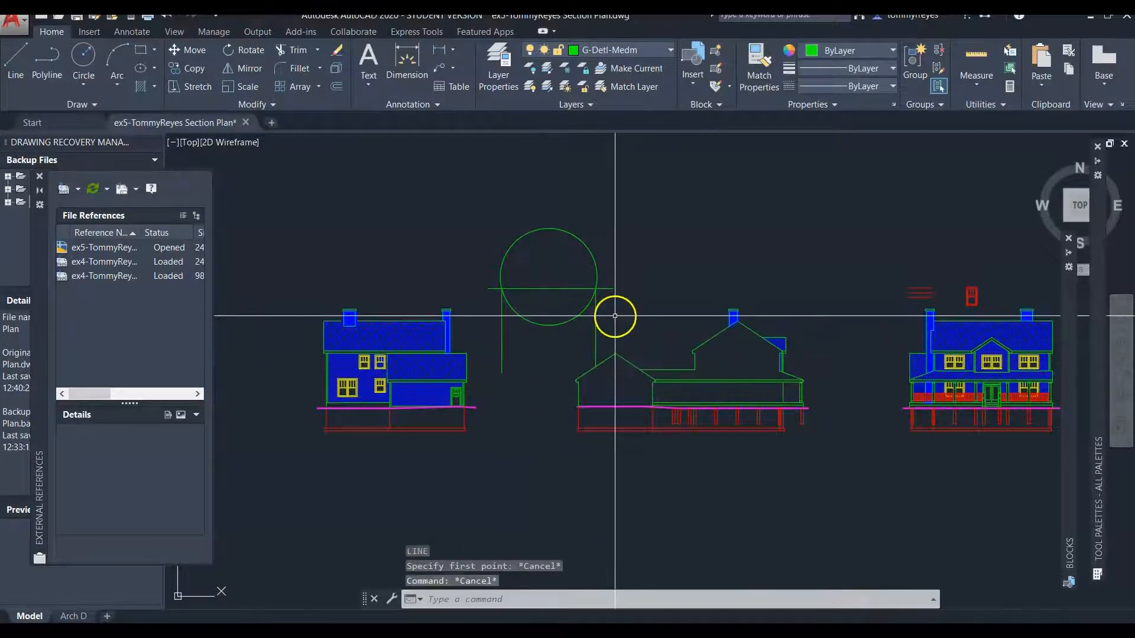
pyautogui.press('Return')
pyautogui.click(559, 367)
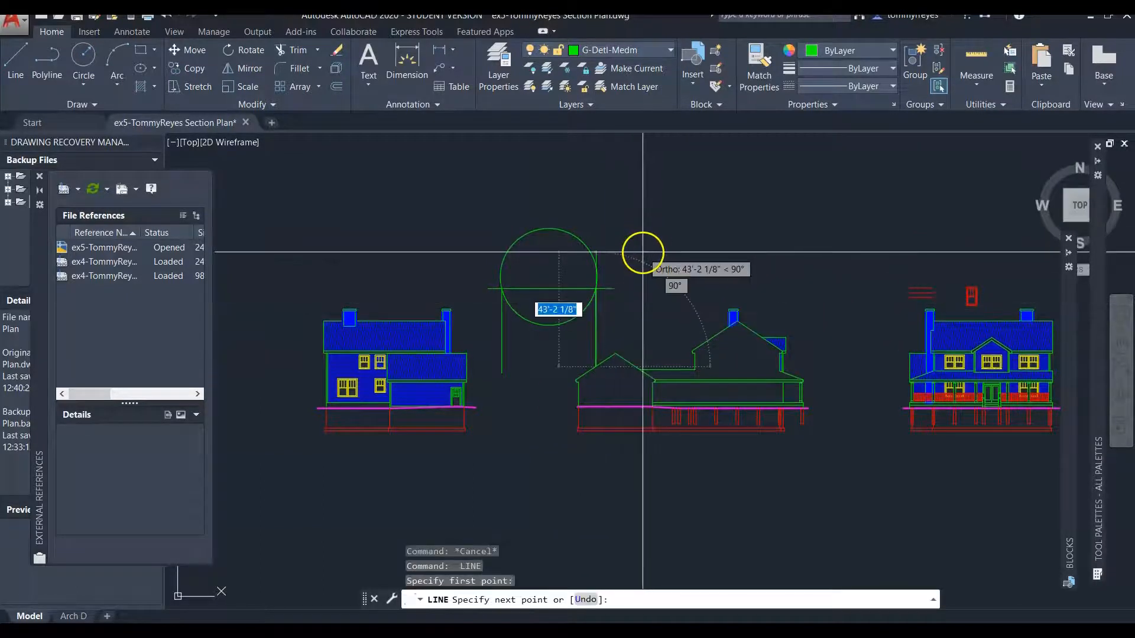
pyautogui.press('Escape')
# Move the circle with its horizontal and vertical lines about 97 feet straight up into the empty space below the floor plans
pyautogui.click(644, 237)
pyautogui.click(500, 315)
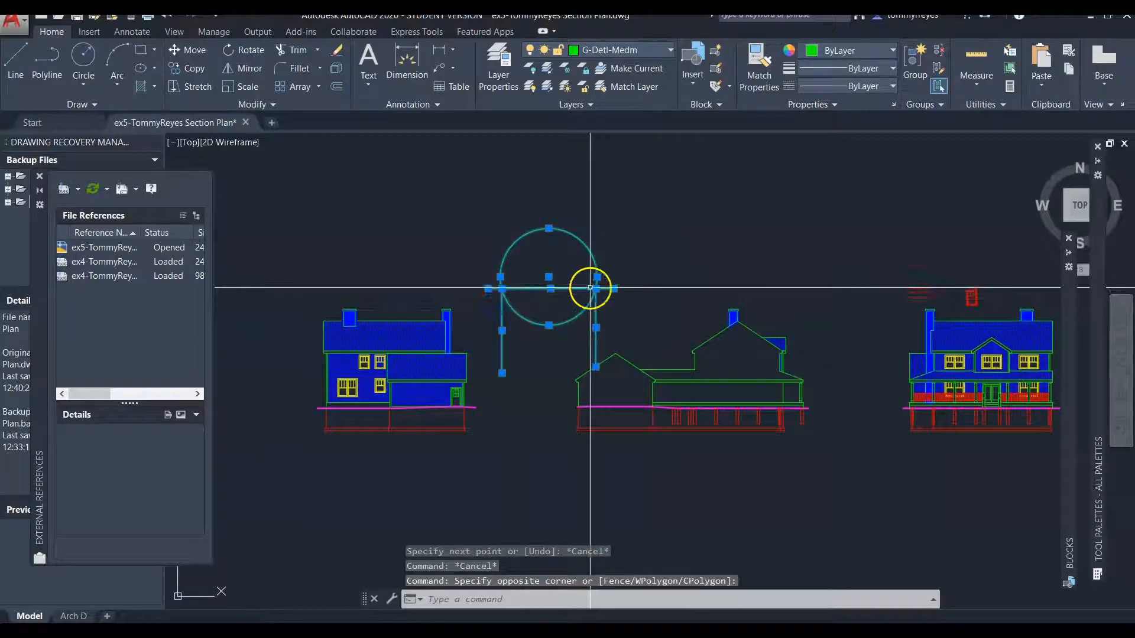
pyautogui.write('m')
pyautogui.press('Return')
pyautogui.click(664, 293)
pyautogui.scroll(-3, 669, 243)
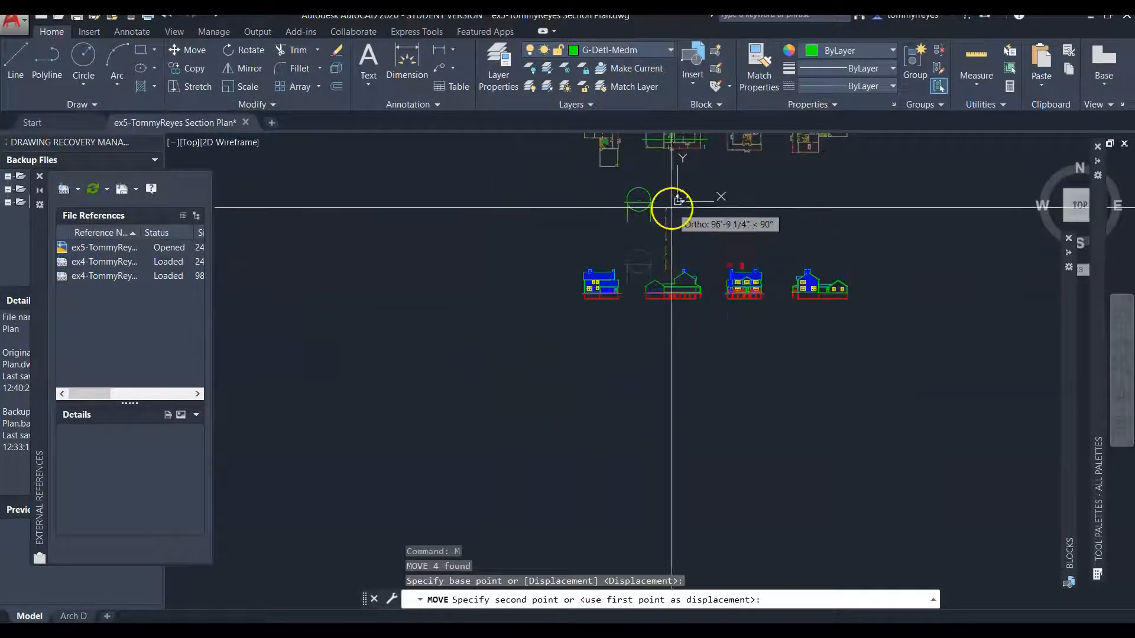
pyautogui.click(672, 207)
# Delete the right vertical line beneath the circle
pyautogui.scroll(8, 647, 195)
pyautogui.click(655, 285)
pyautogui.click(696, 319)
pyautogui.press('Delete')
# Copy the left vertical line so it starts where the horizontal line meets the circle's right side
pyautogui.write('c')
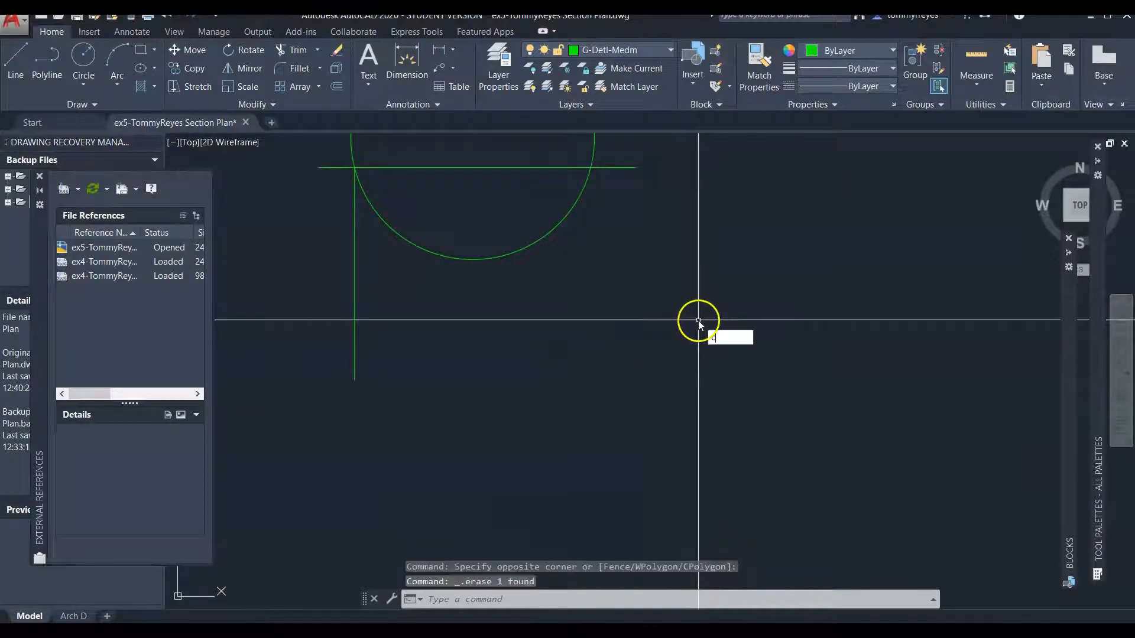
pyautogui.write('o')
pyautogui.press('Return')
pyautogui.click(399, 302)
pyautogui.click(321, 374)
pyautogui.press('Return')
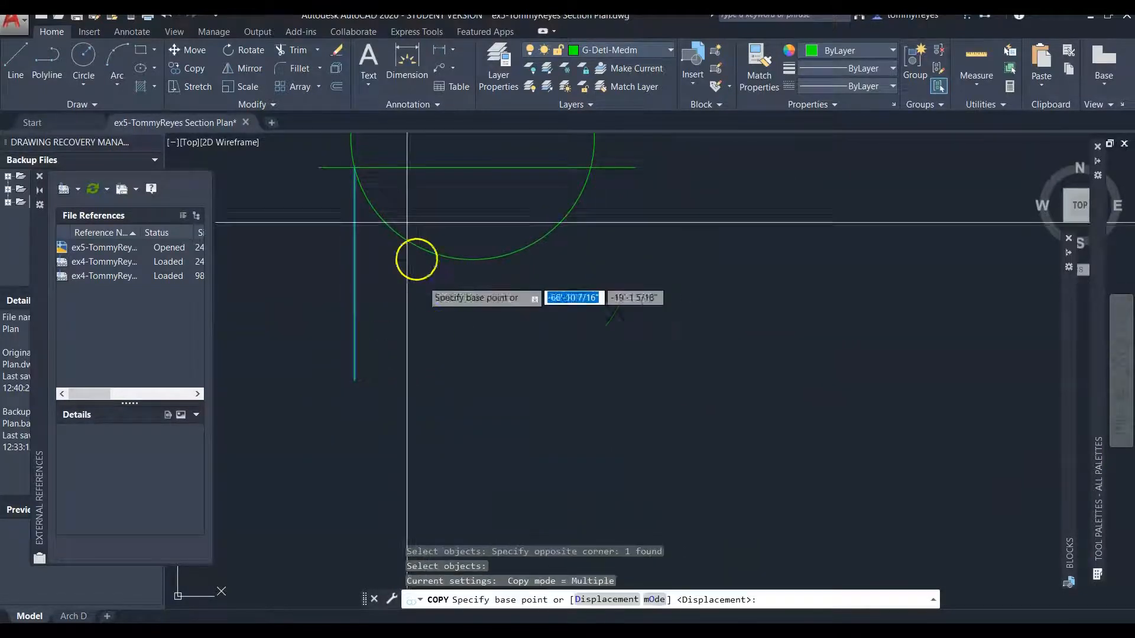
pyautogui.click(354, 167)
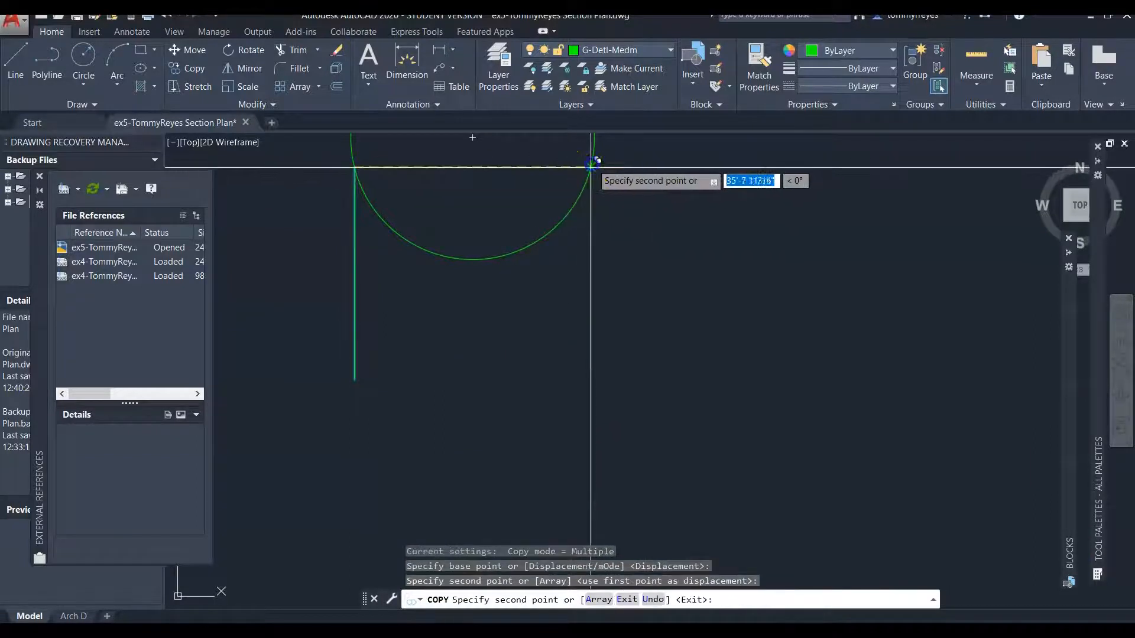
pyautogui.press('Escape')
# Draw a horizontal line joining the lower ends of the two vertical lines
pyautogui.scroll(-3, 654, 314)
pyautogui.scroll(4, 745, 270)
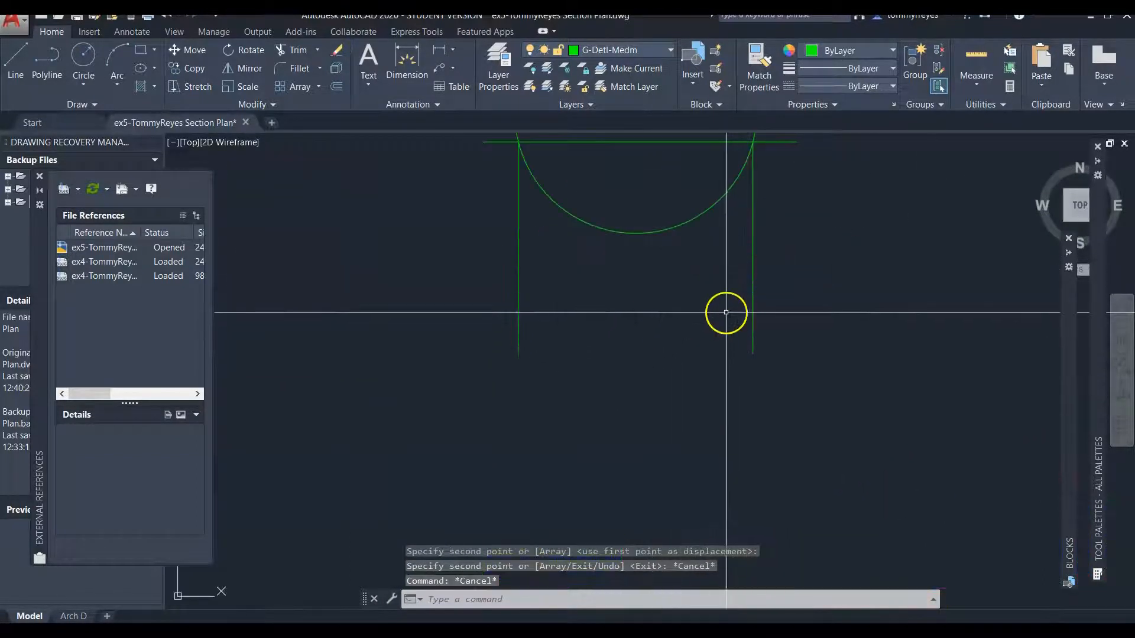
pyautogui.write('l')
pyautogui.press('Return')
pyautogui.click(518, 353)
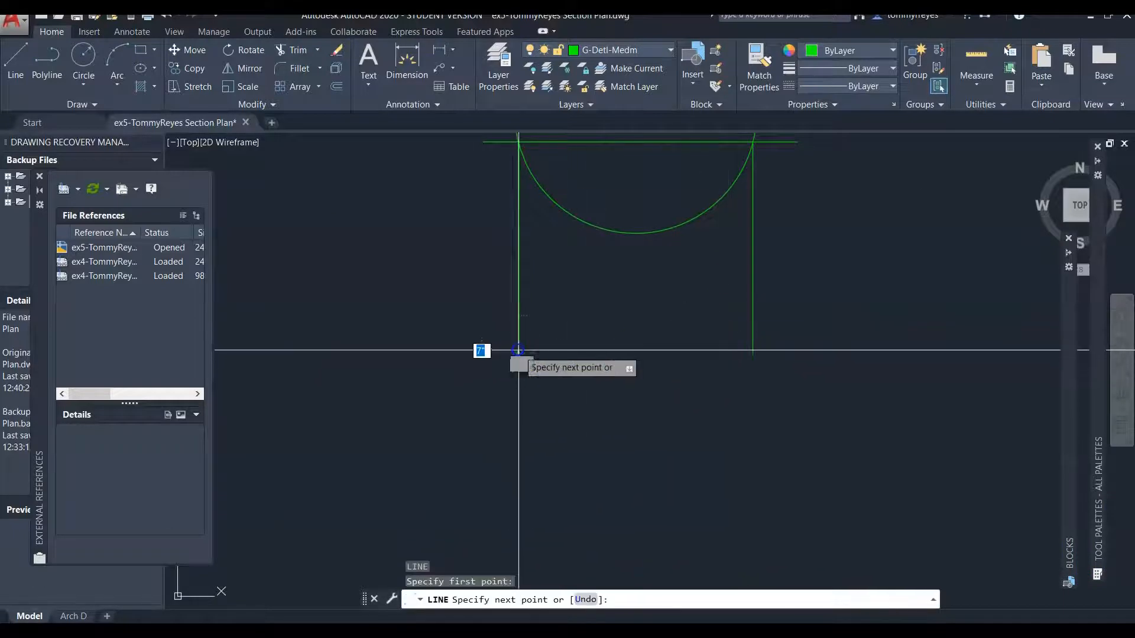
pyautogui.click(752, 353)
pyautogui.press('Return')
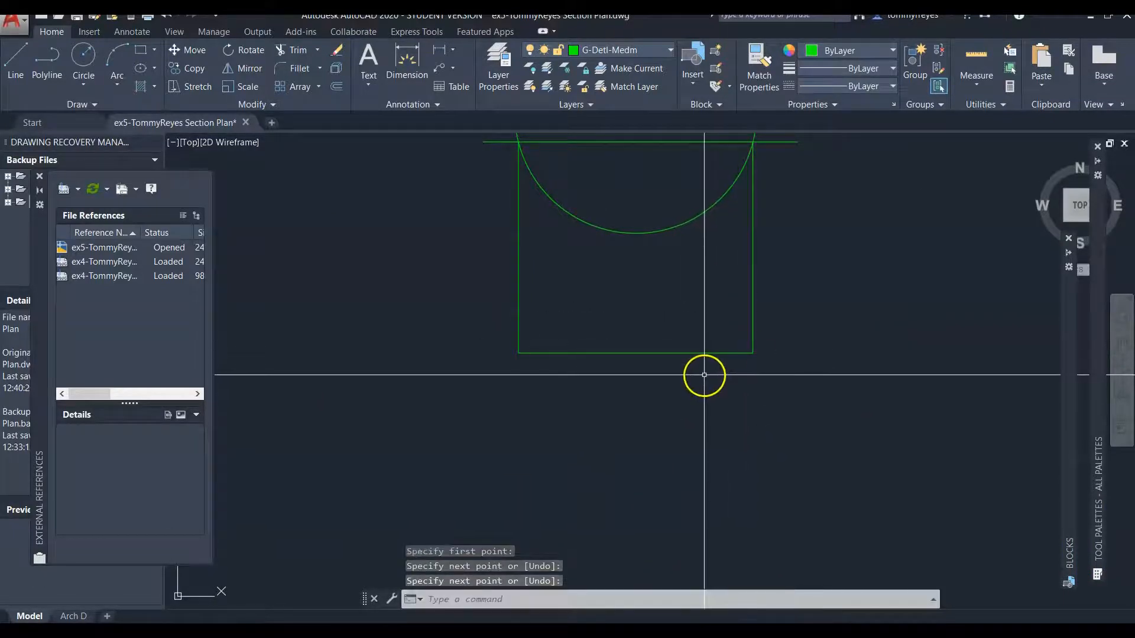
# Draw a circle centered on the midpoint of the lower horizontal line, with its radius reaching the line's right end
pyautogui.write('c')
pyautogui.press('Return')
pyautogui.click(636, 353)
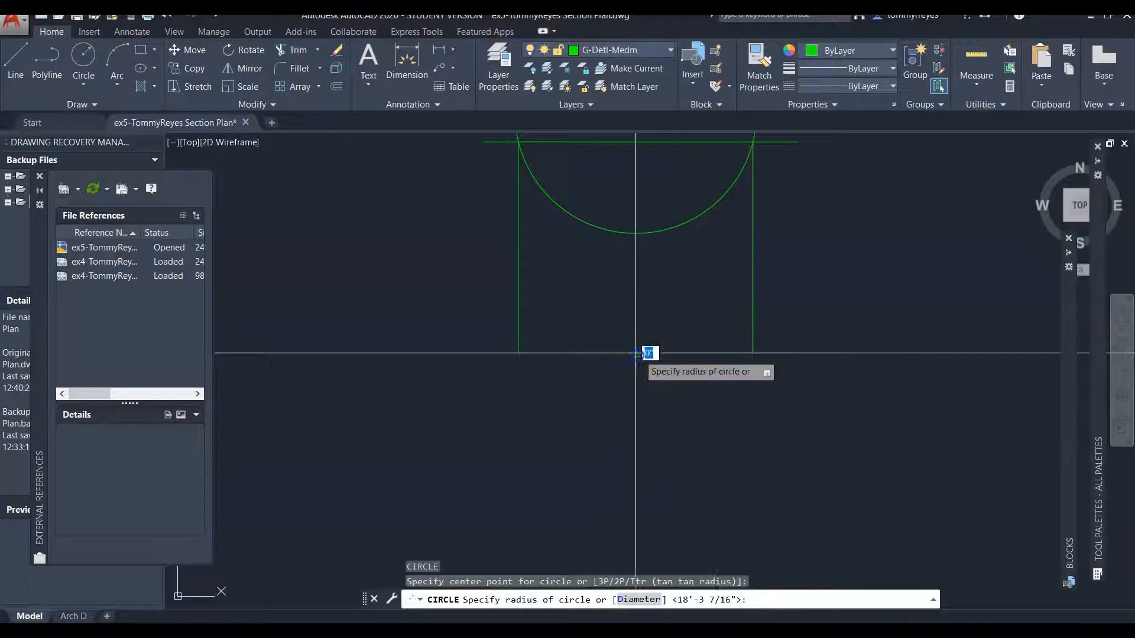
pyautogui.click(753, 353)
pyautogui.scroll(-1, 687, 392)
pyautogui.press('Escape')
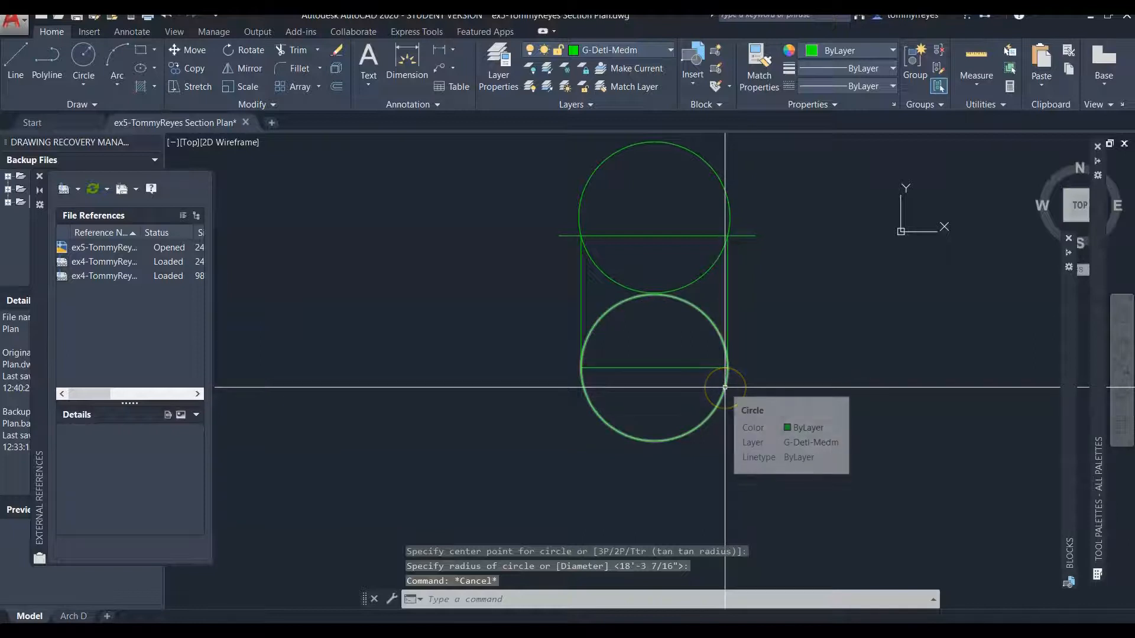
# Copy the upper circle straight down from its center onto the midpoint of the lower horizontal line
pyautogui.click(737, 169)
pyautogui.click(708, 193)
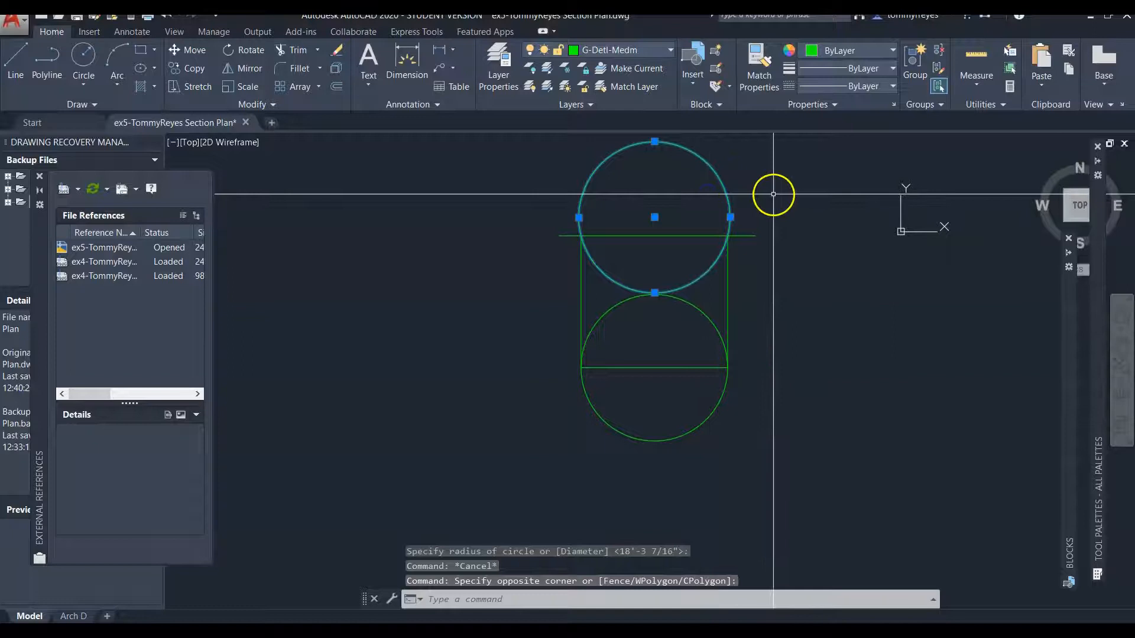
pyautogui.write('CO')
pyautogui.press('Return')
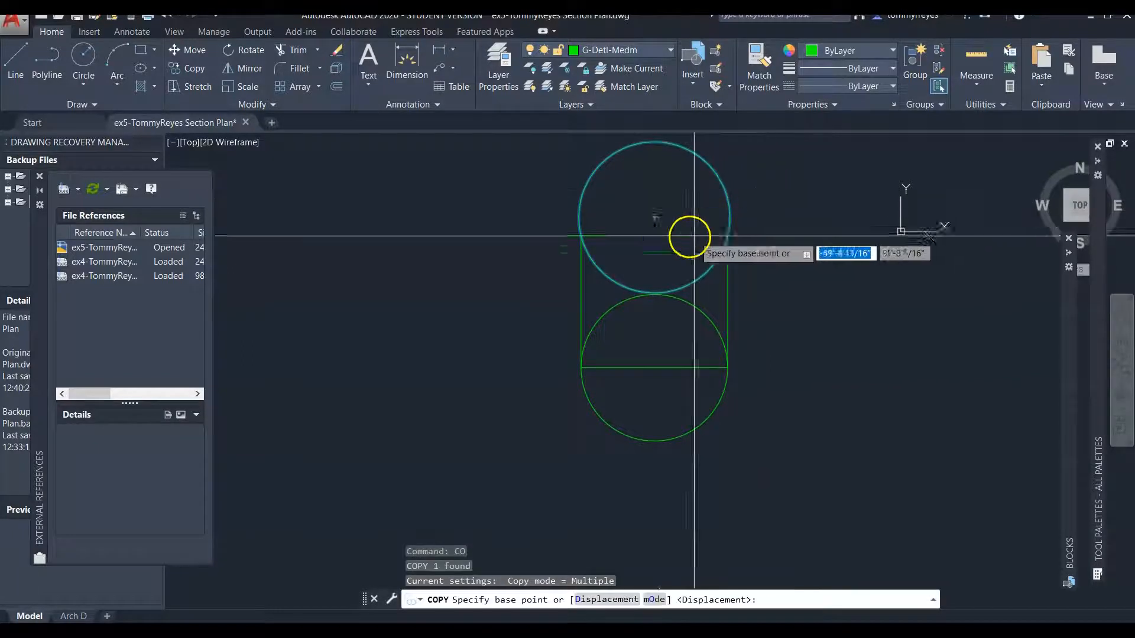
pyautogui.click(655, 217)
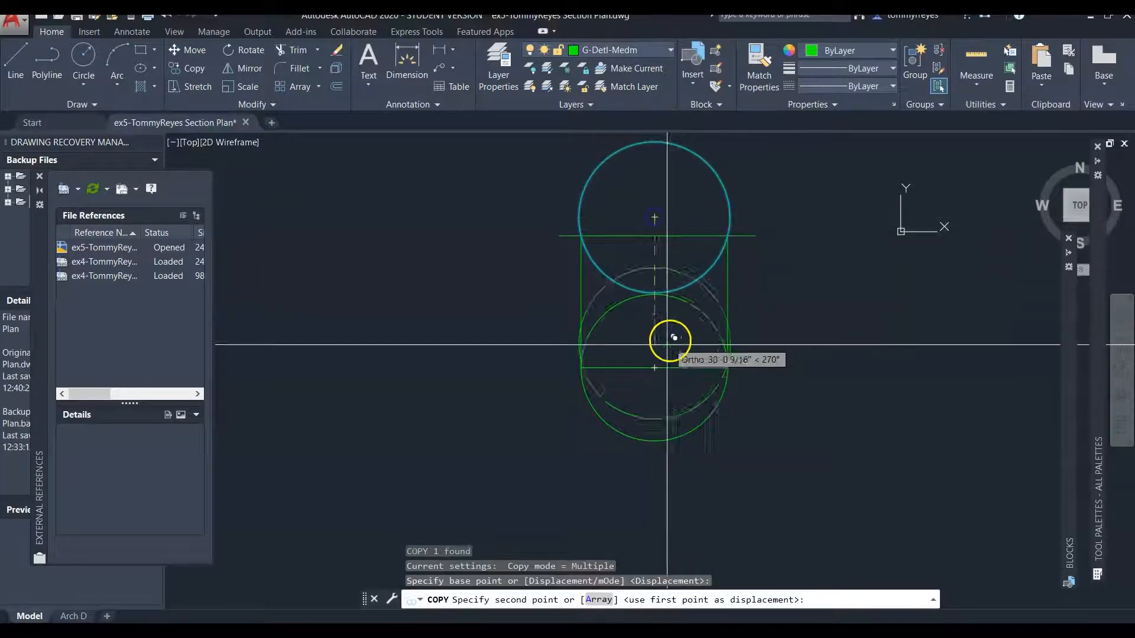
pyautogui.click(655, 368)
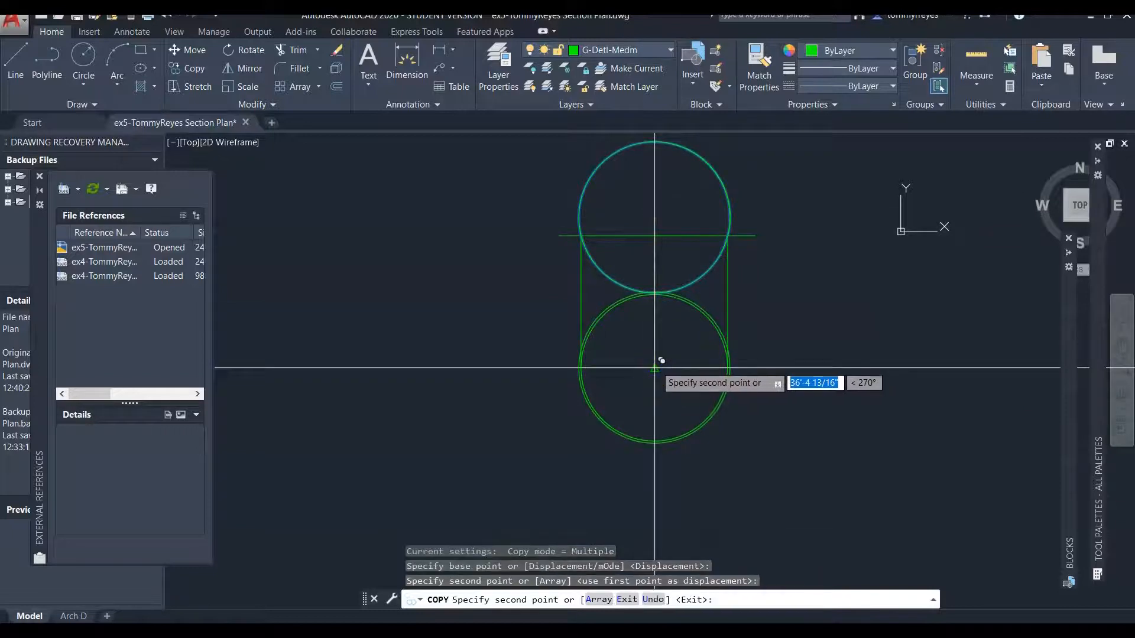
pyautogui.press('Escape')
# Move the two concentric lower circles and their horizontal line a short distance straight down, clear of the upper circle
pyautogui.scroll(2, 702, 361)
pyautogui.click(714, 271)
pyautogui.click(671, 387)
pyautogui.write('m')
pyautogui.press('Return')
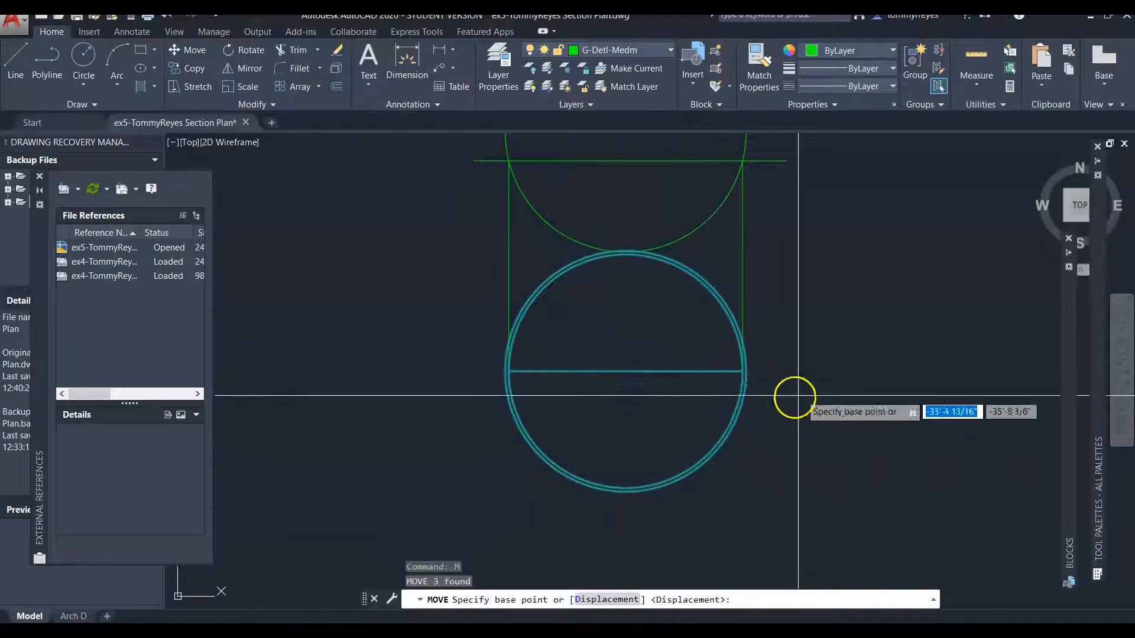
pyautogui.click(812, 386)
pyautogui.click(817, 436)
pyautogui.press('Escape')
# Delete the horizontal line inside the two concentric lower circles
pyautogui.click(659, 400)
pyautogui.click(611, 448)
pyautogui.press('Delete')
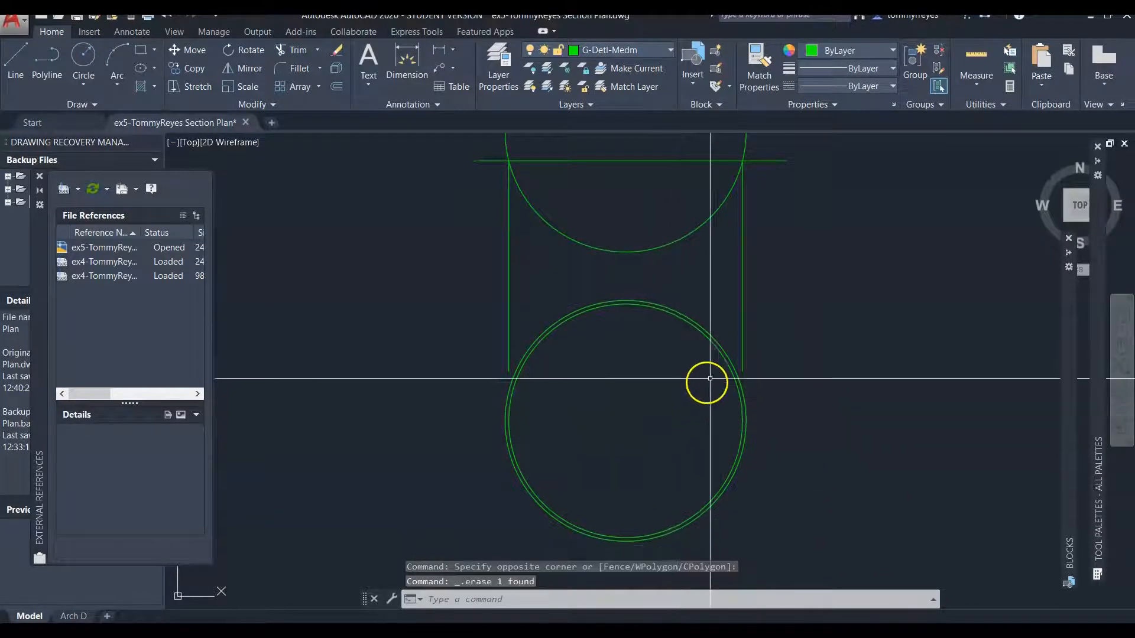
# Hatch the thin ring between the two concentric lower circles
pyautogui.scroll(6, 723, 359)
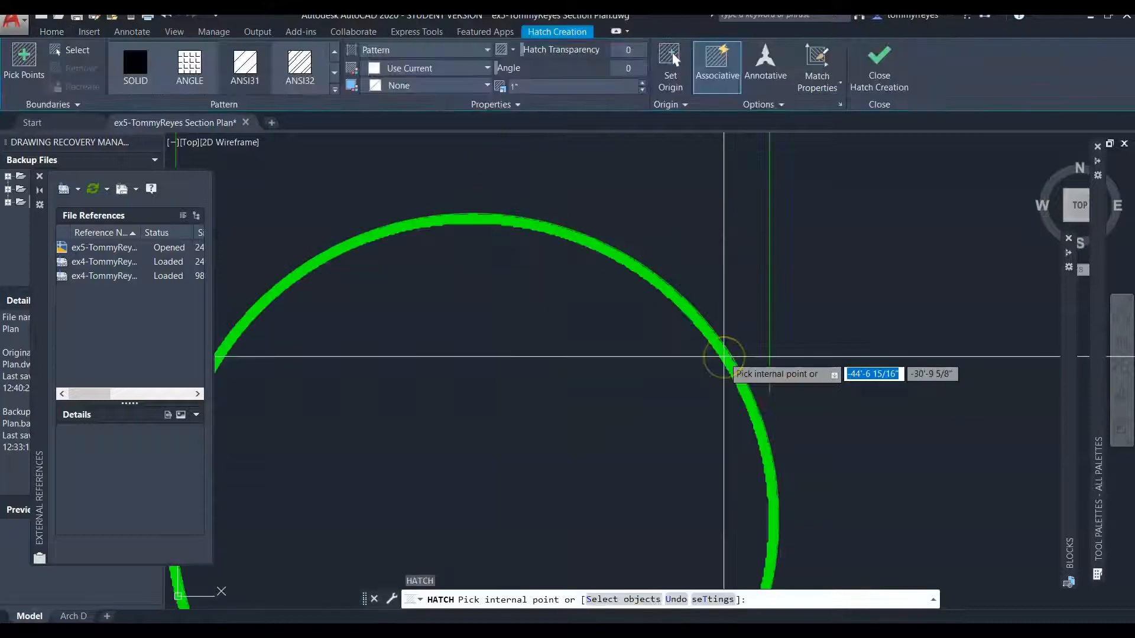
pyautogui.click(725, 349)
pyautogui.scroll(-10, 728, 354)
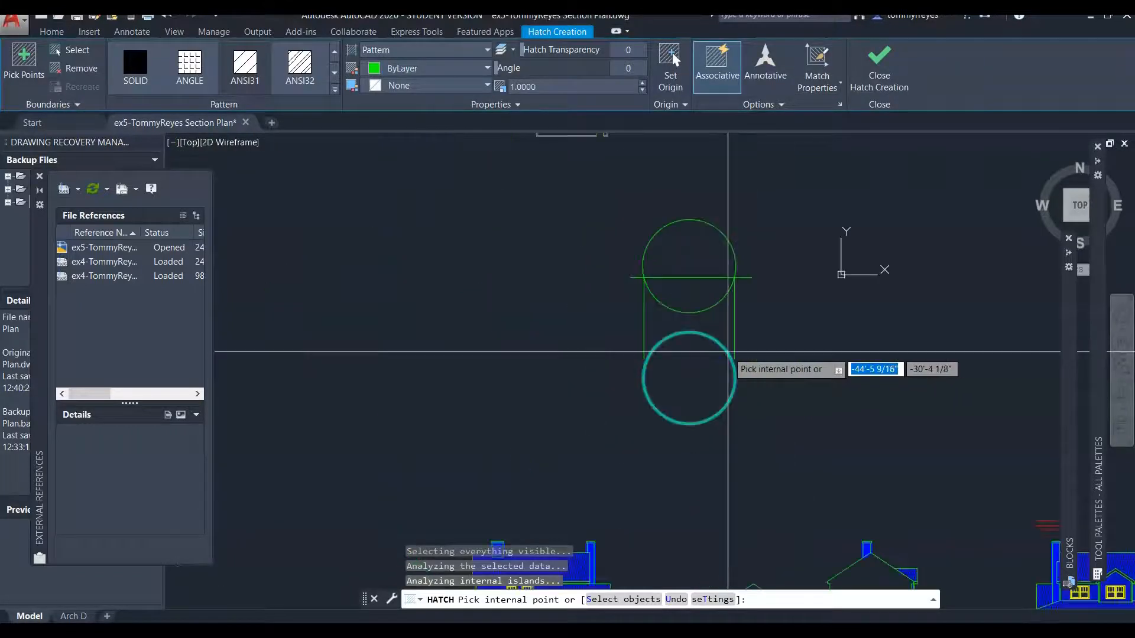
pyautogui.scroll(2, 715, 358)
pyautogui.press('Return')
pyautogui.scroll(2, 710, 359)
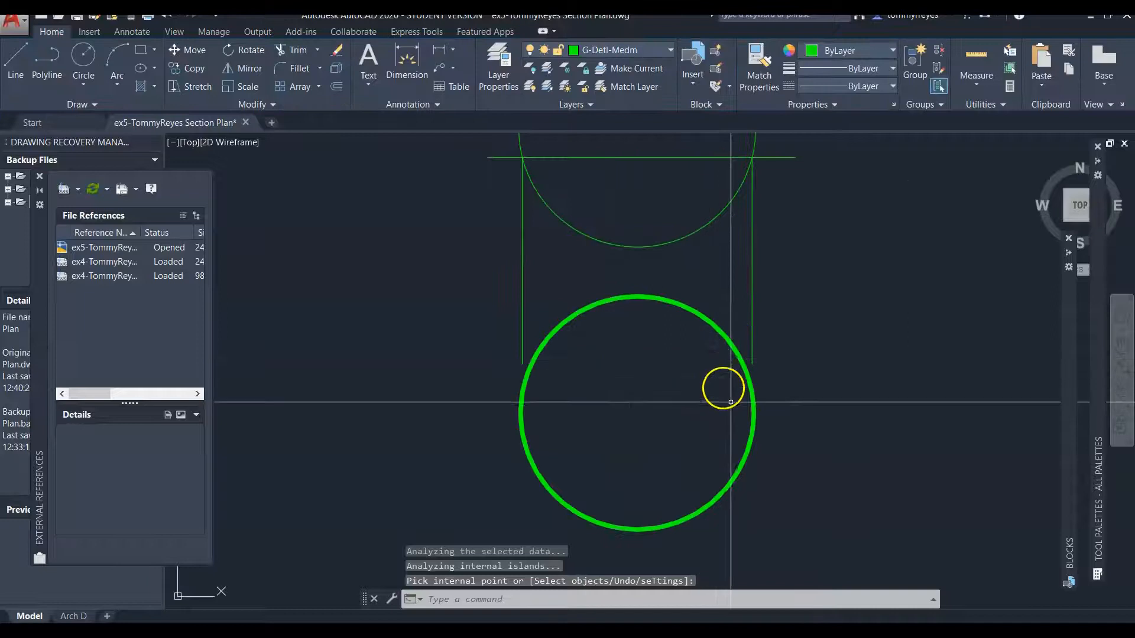
# Try to offset the hatched ring using the Through option
pyautogui.scroll(-2, 739, 404)
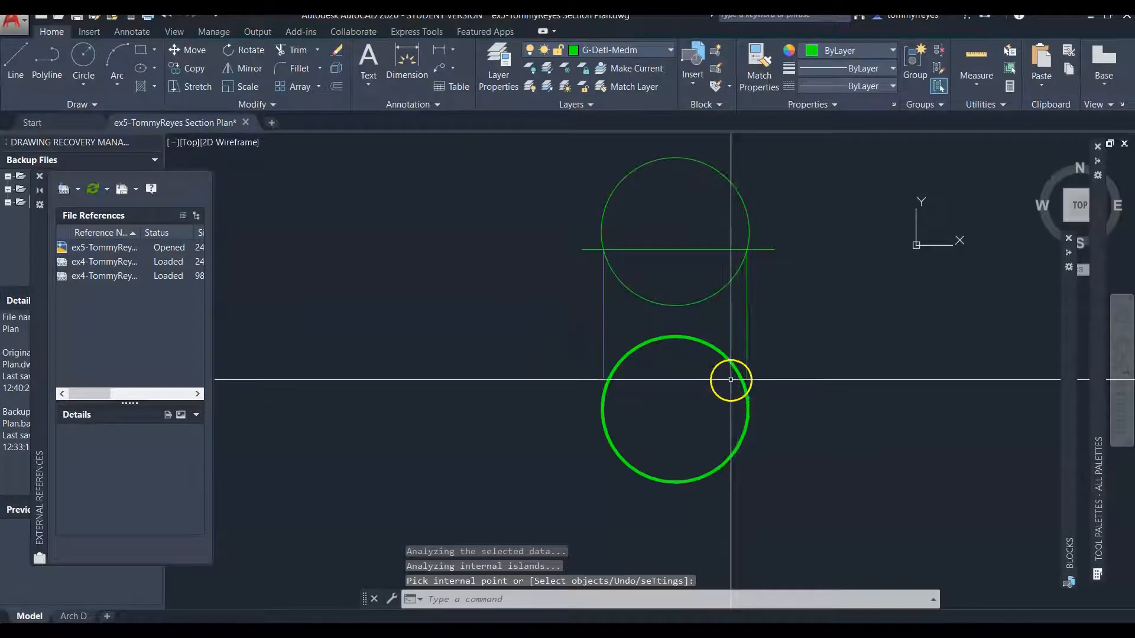
pyautogui.scroll(2, 727, 360)
pyautogui.scroll(2, 724, 354)
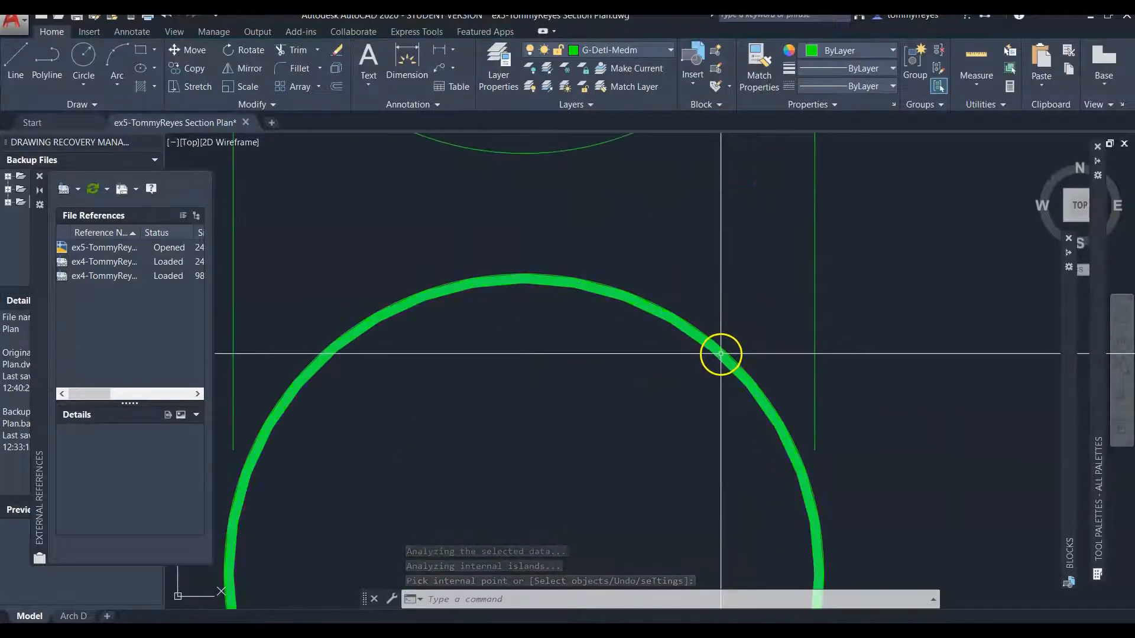
pyautogui.click(724, 357)
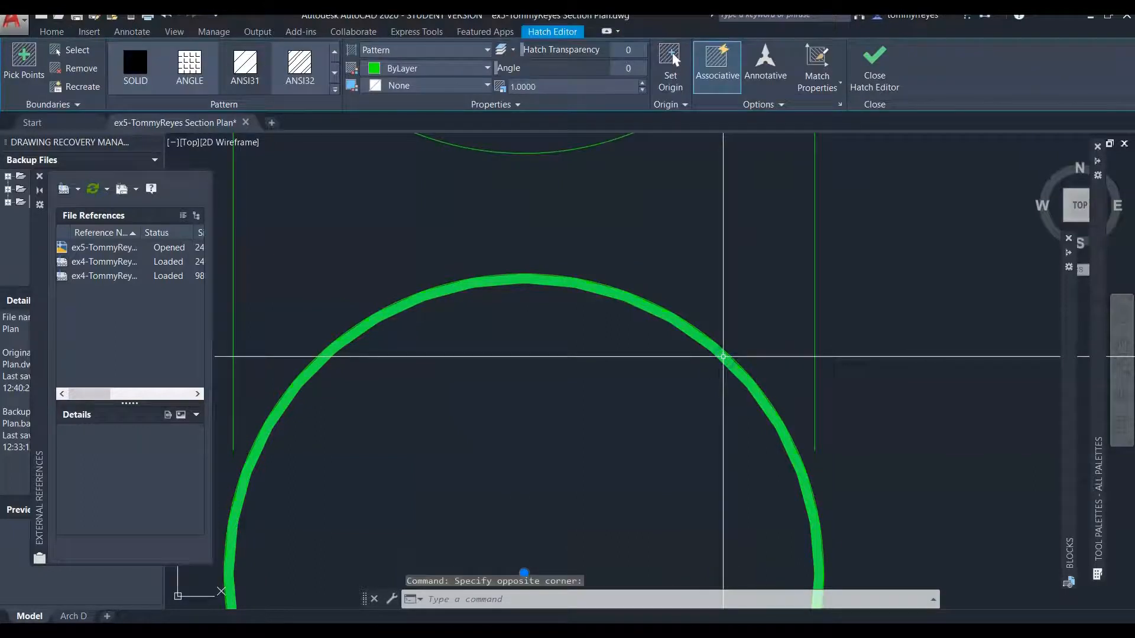
pyautogui.scroll(-4, 722, 356)
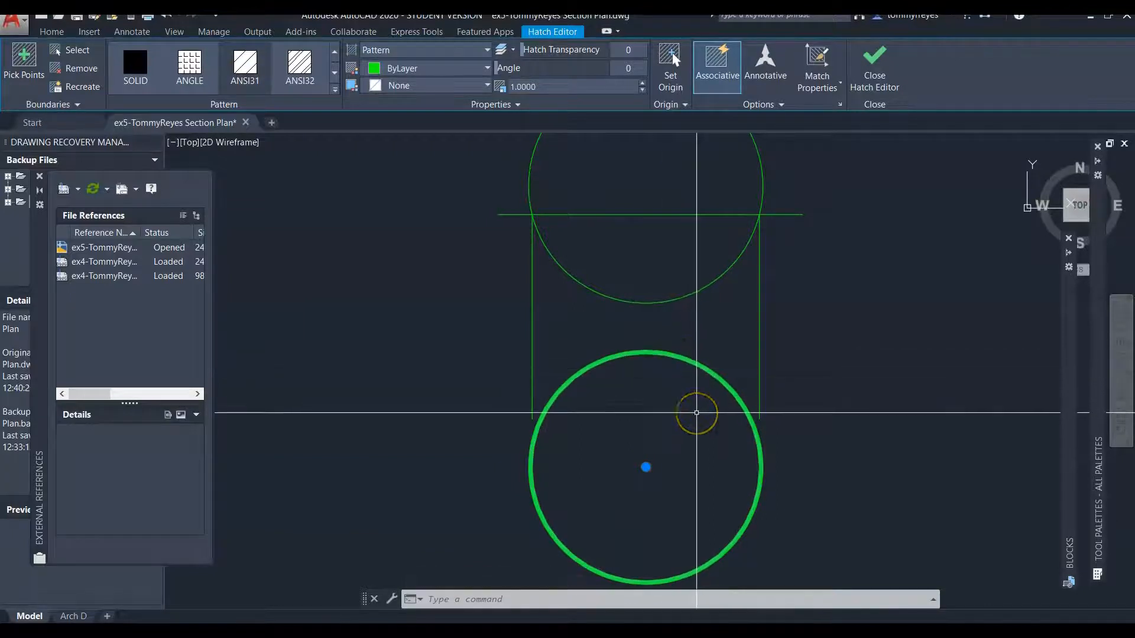
pyautogui.scroll(4, 697, 424)
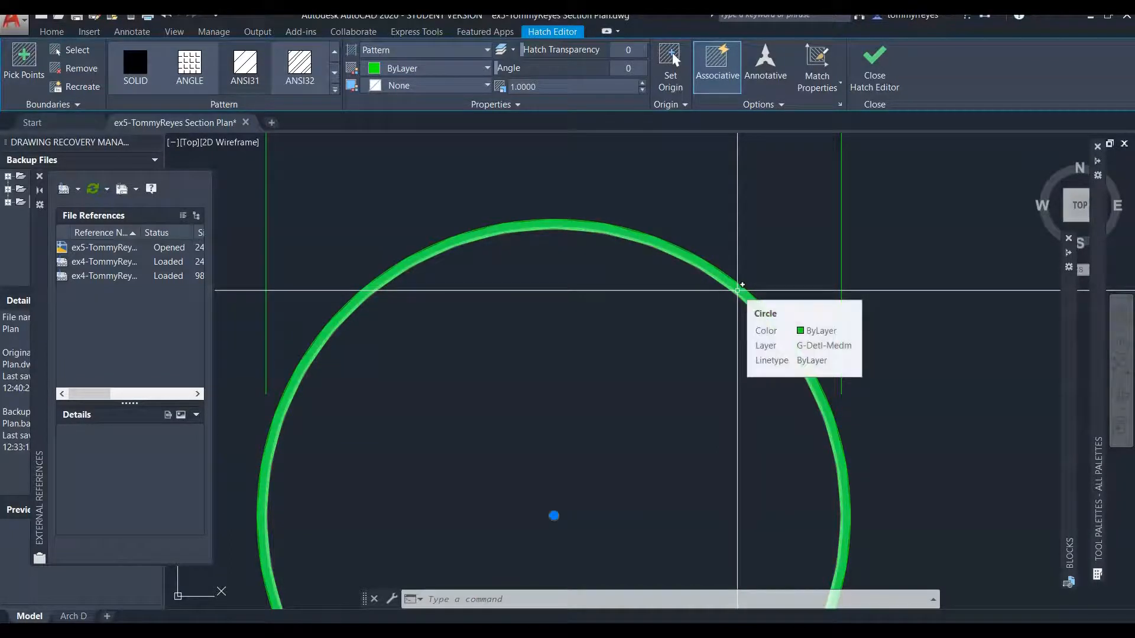
pyautogui.write('o')
pyautogui.press('Return')
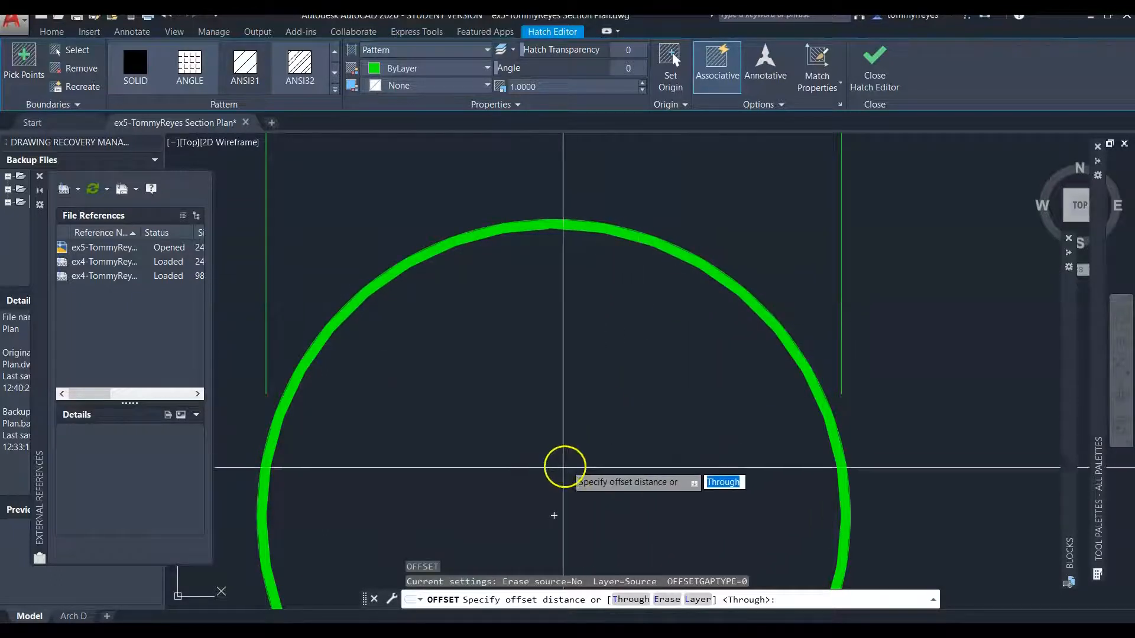
pyautogui.press('Return')
pyautogui.click(735, 295)
pyautogui.press('Return')
pyautogui.scroll(5, 735, 297)
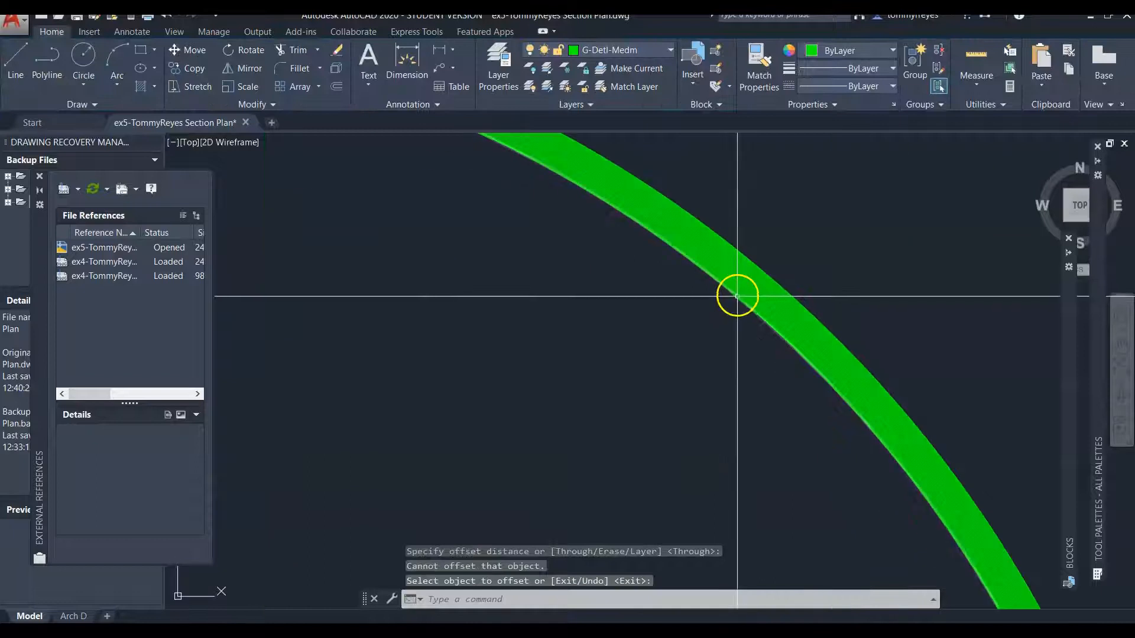
# Turn Ortho off and try to offset the ring's inner circle inward by a picked distance of about 3 5/8 inches
pyautogui.scroll(-5, 735, 298)
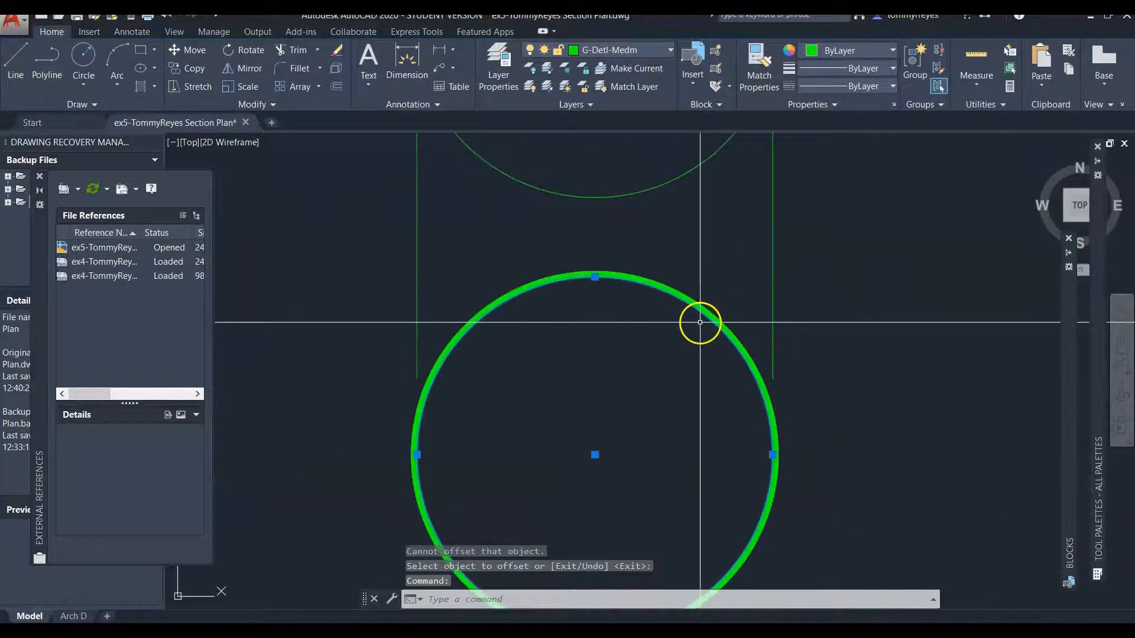
pyautogui.press('Return')
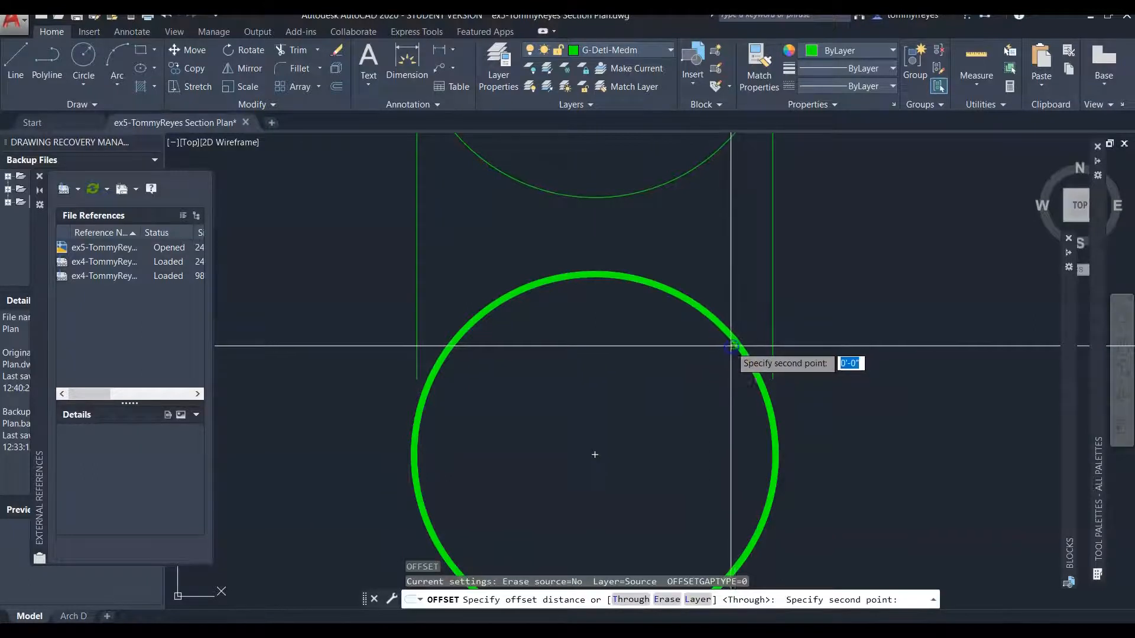
pyautogui.scroll(5, 727, 349)
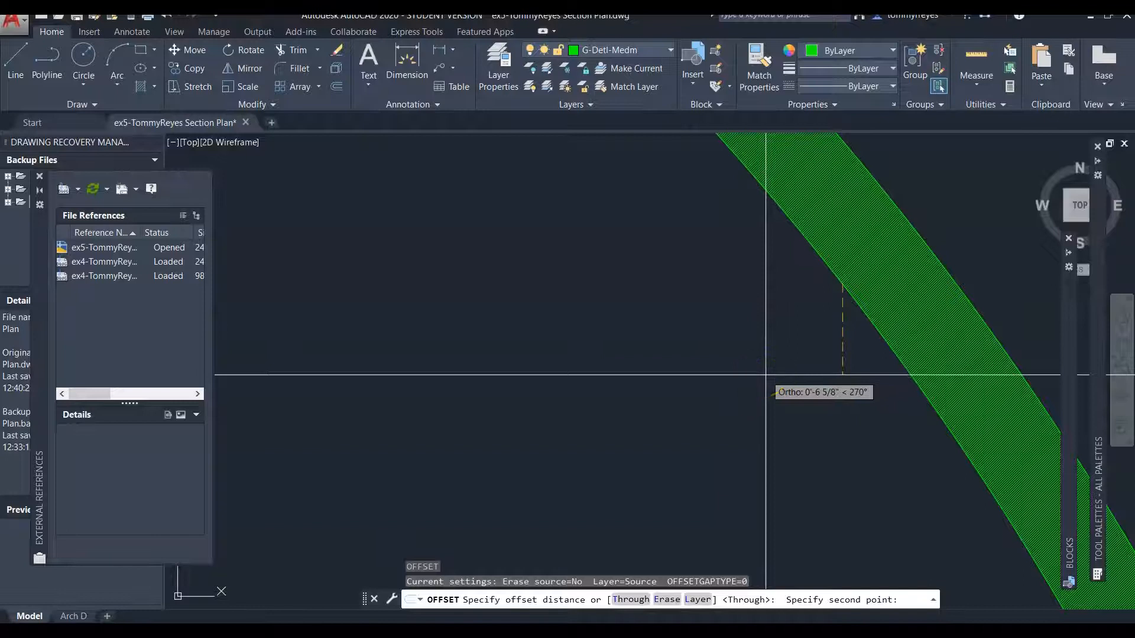
pyautogui.press('F8')
pyautogui.scroll(-1, 772, 329)
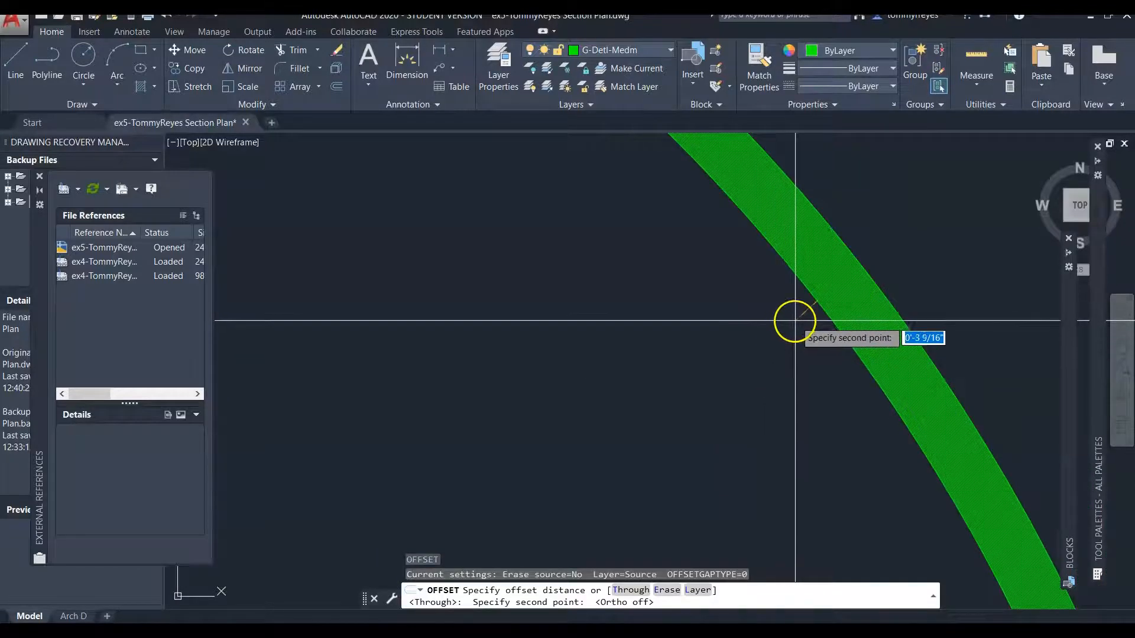
pyautogui.click(793, 319)
pyautogui.scroll(-5, 781, 361)
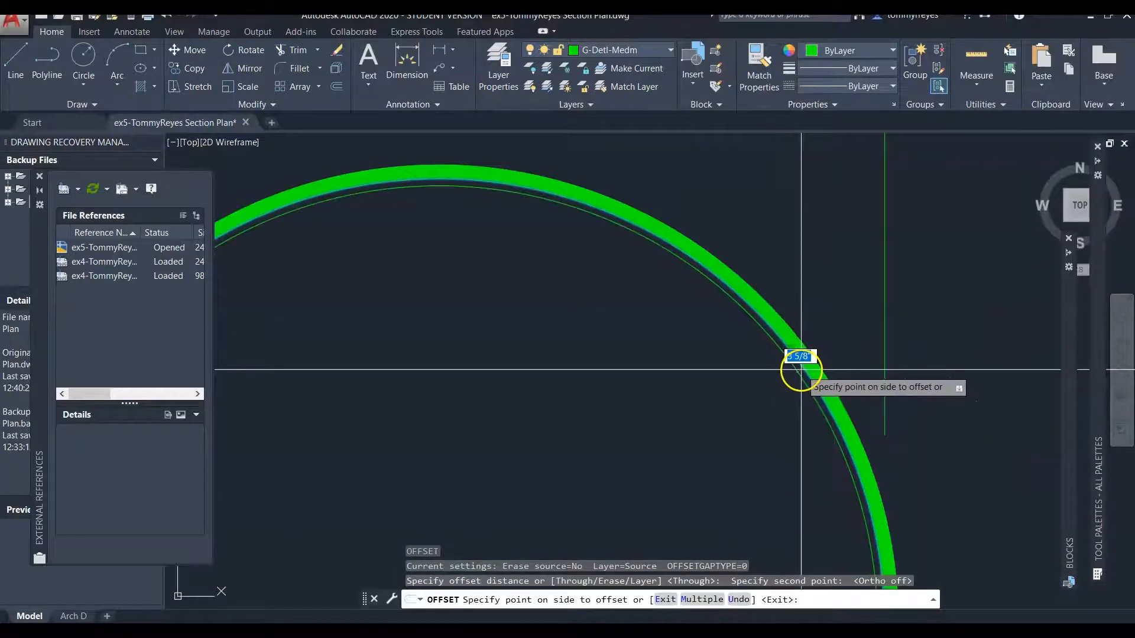
pyautogui.press('Escape')
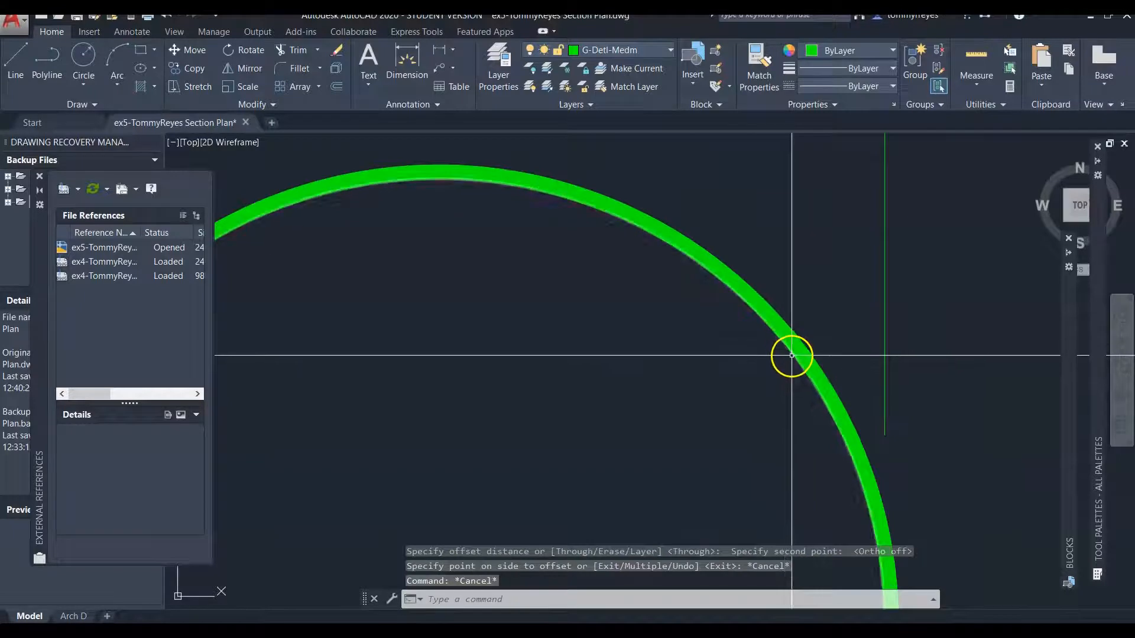
# Offset the hatched ring's inner circle inward by a picked distance of about 3 3/16 inches
pyautogui.write('o')
pyautogui.press('Return')
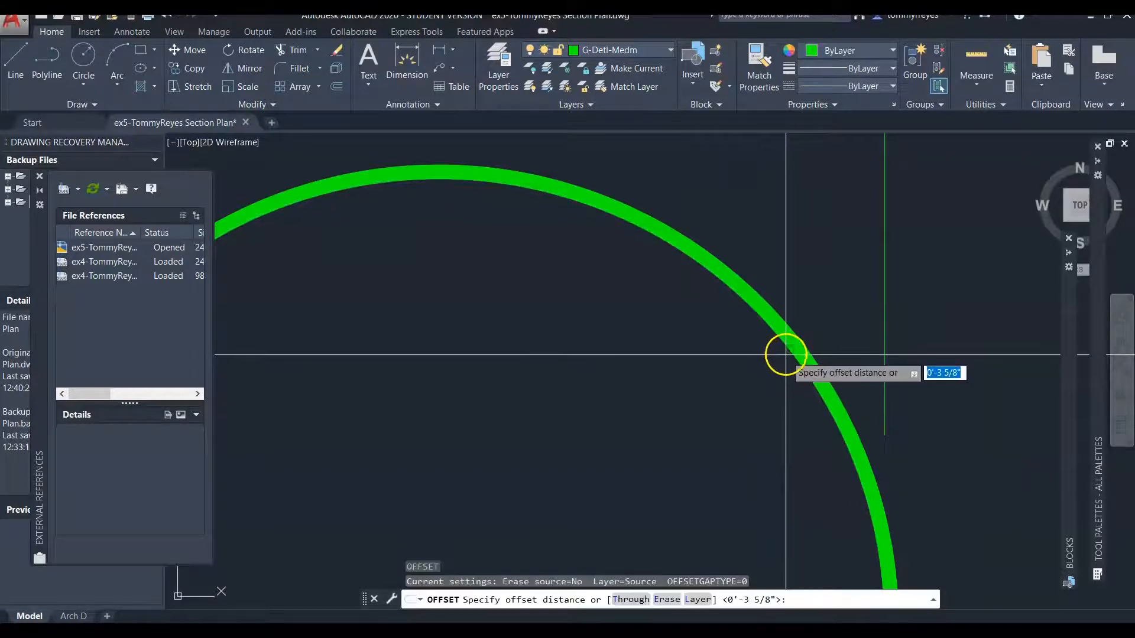
pyautogui.click(785, 349)
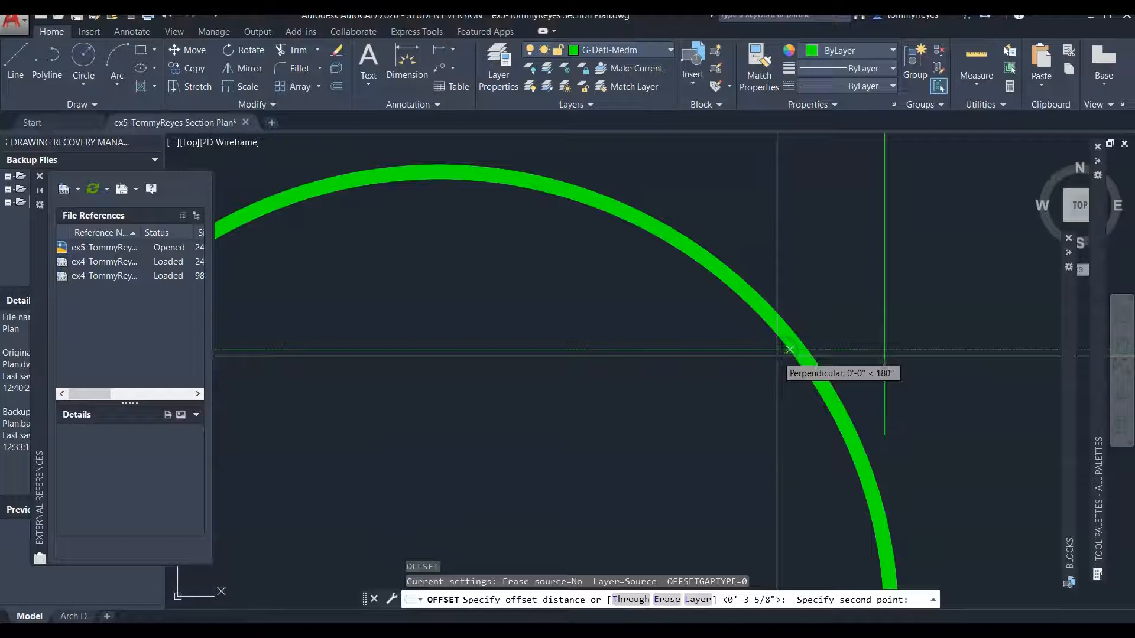
pyautogui.scroll(3, 787, 350)
pyautogui.click(795, 350)
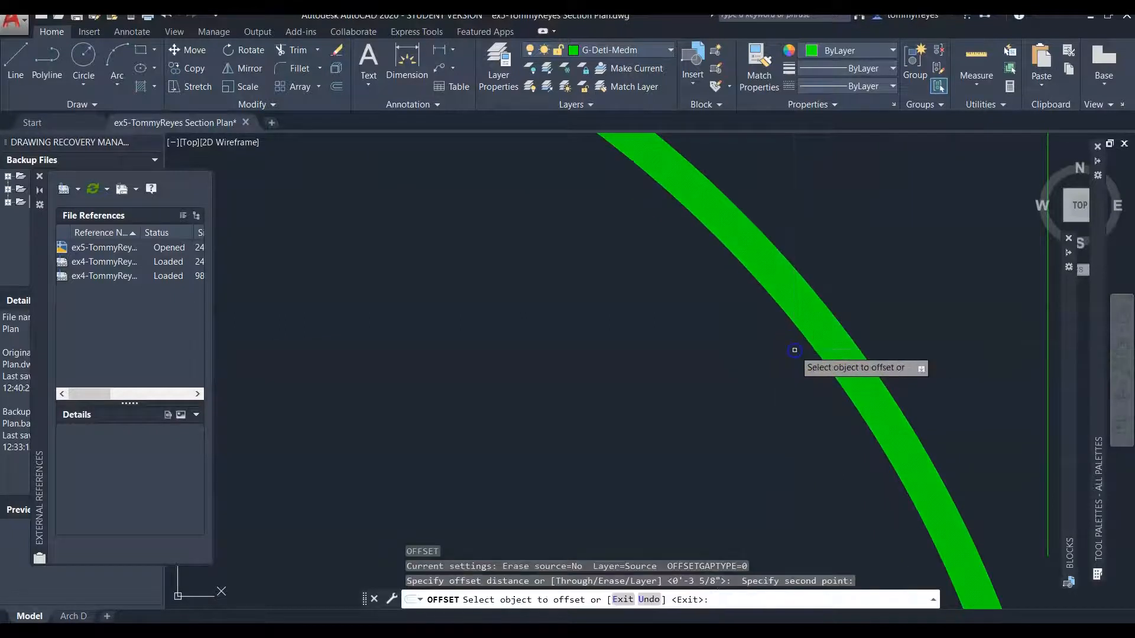
pyautogui.click(804, 337)
pyautogui.click(791, 348)
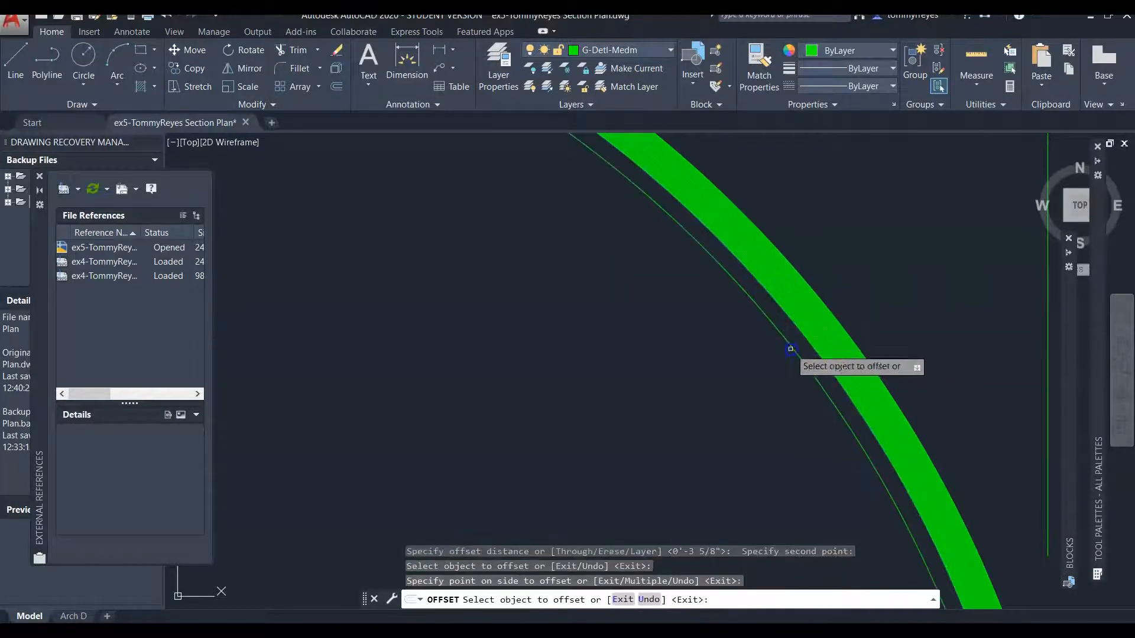
pyautogui.scroll(-5, 707, 400)
pyautogui.scroll(-2, 710, 324)
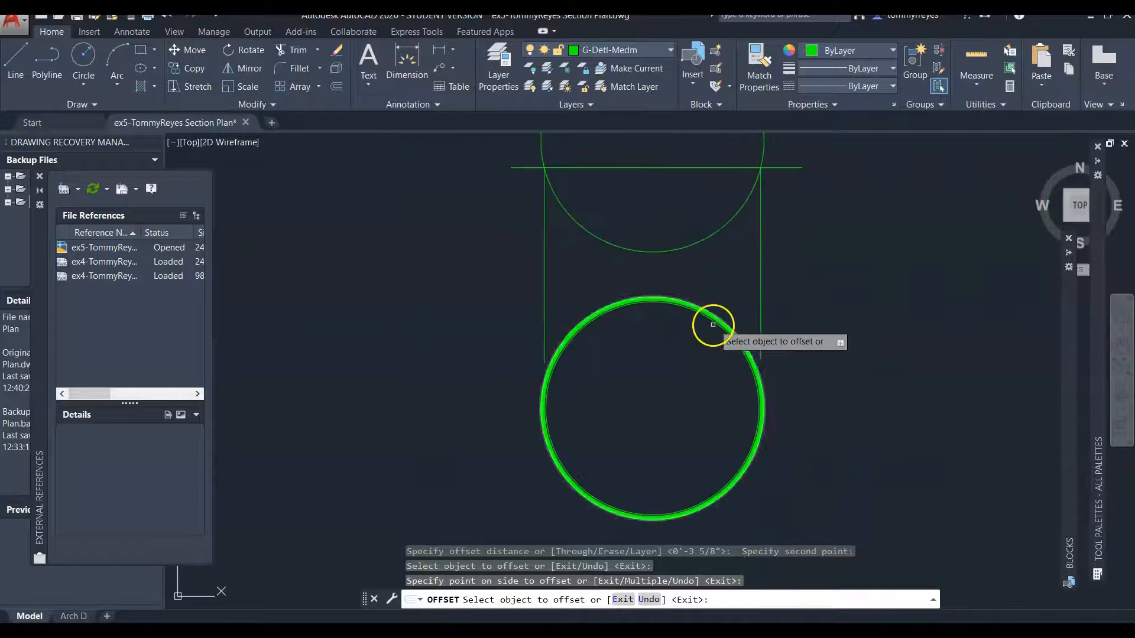
pyautogui.scroll(2, 717, 326)
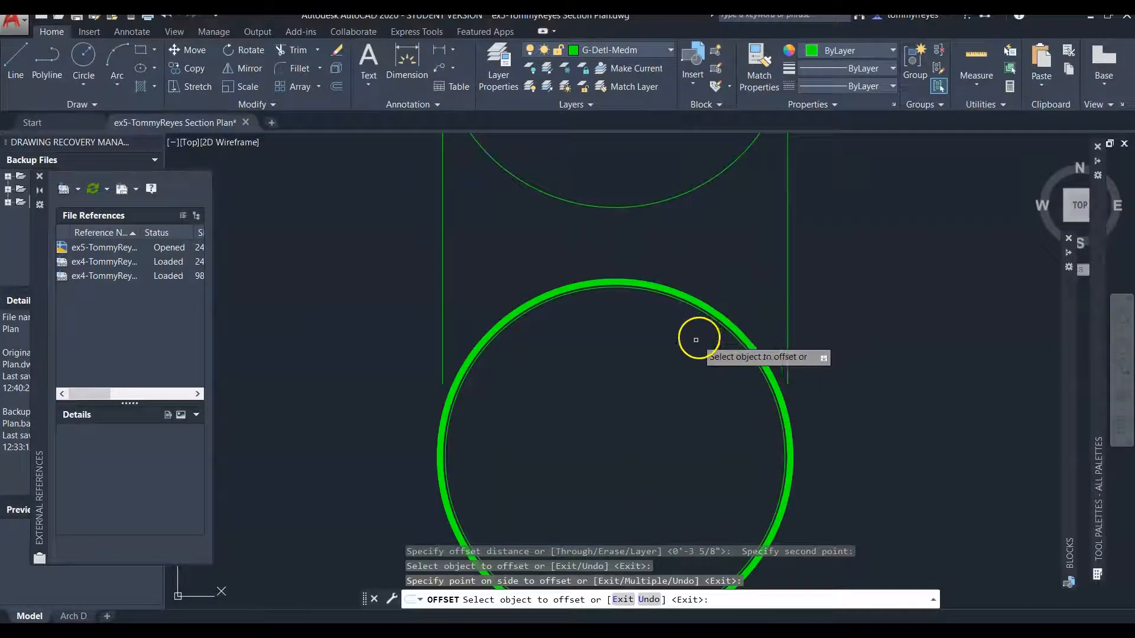
pyautogui.press('Return')
# Set the outer ring hatch's color to pale yellow 237,238,153
pyautogui.scroll(5, 689, 342)
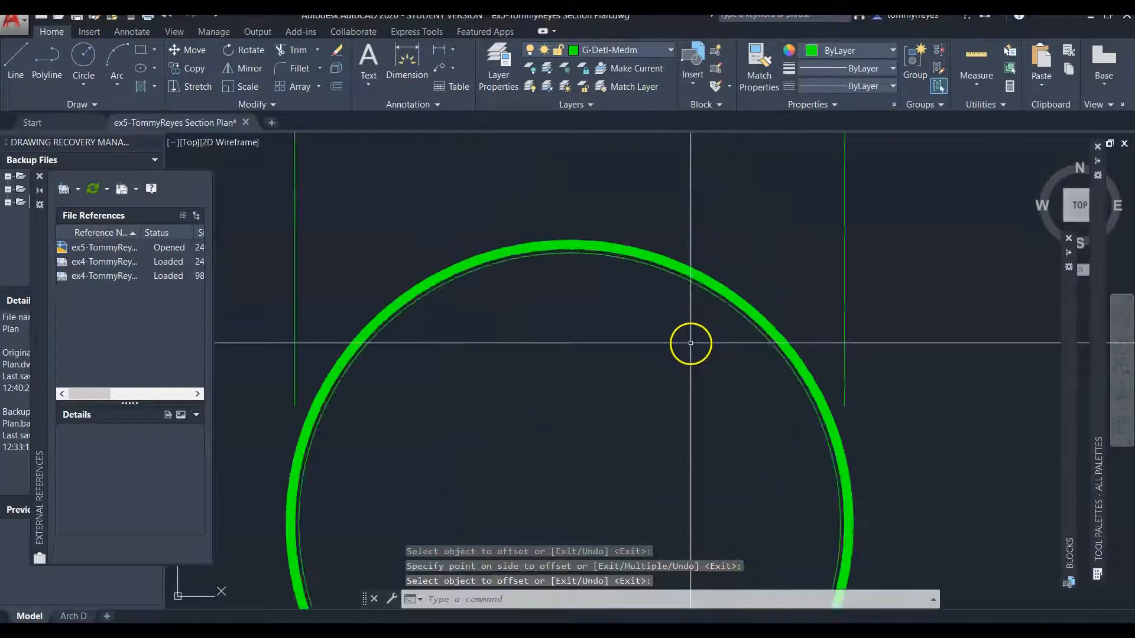
pyautogui.click(763, 270)
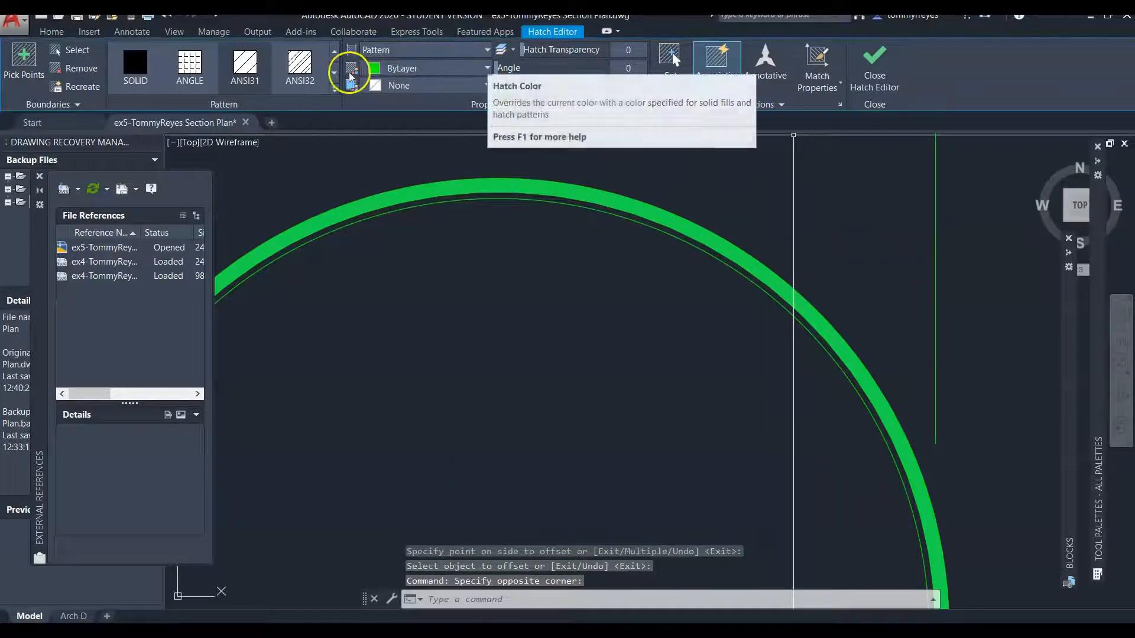
pyautogui.click(379, 68)
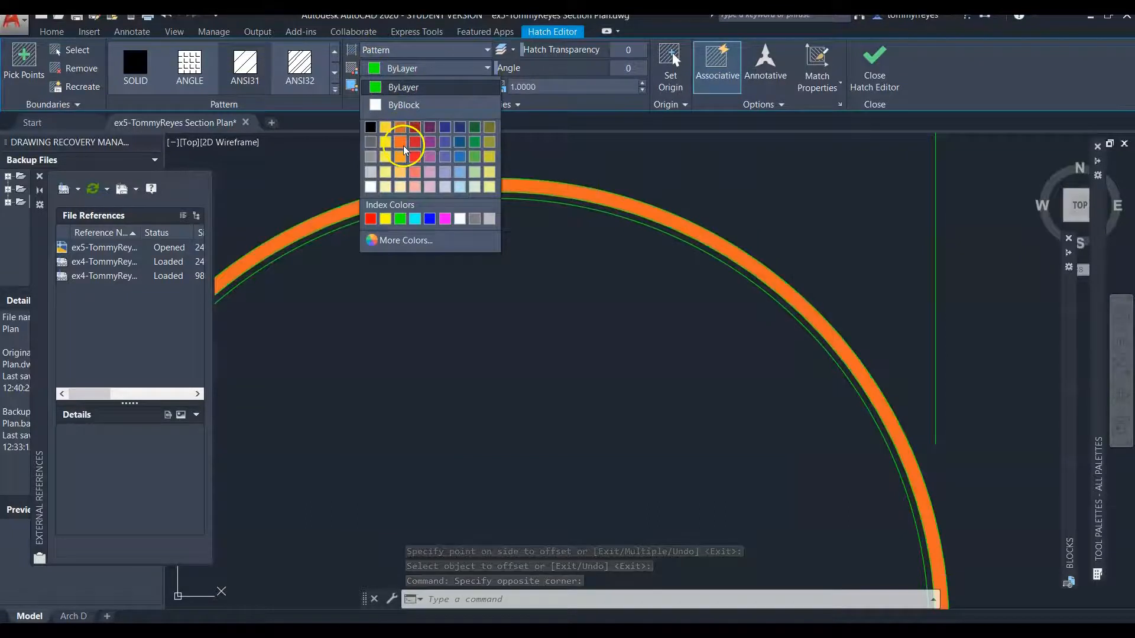
pyautogui.click(490, 187)
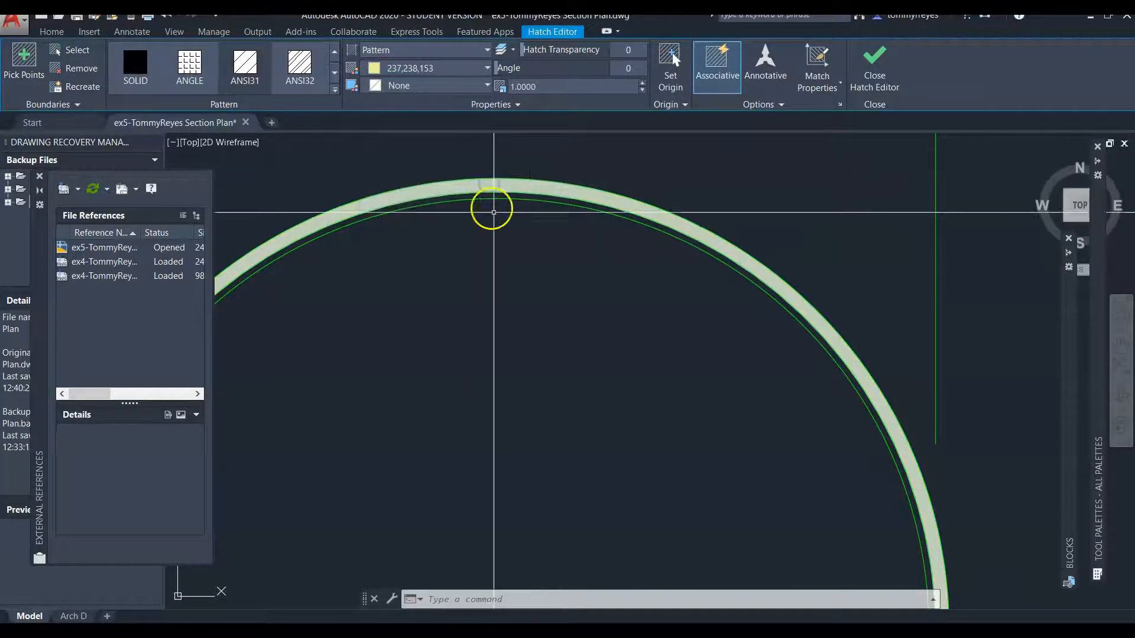
pyautogui.press('Escape')
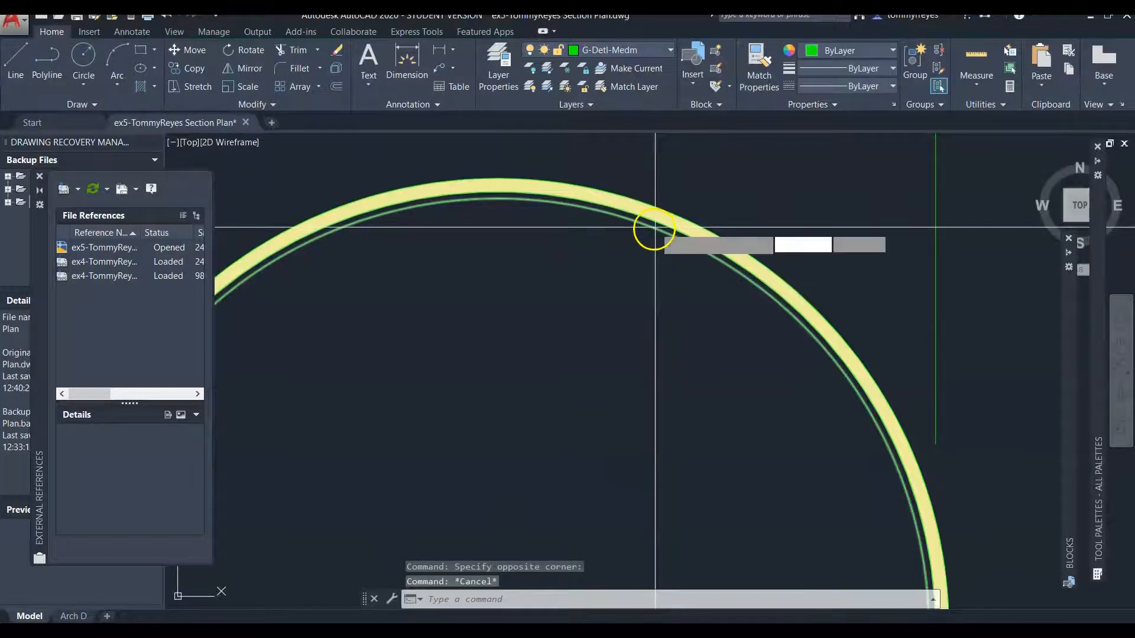
# Hatch the narrow gap between the pale yellow ring and the offset inner circle
pyautogui.scroll(2, 506, 310)
pyautogui.scroll(-1, 622, 319)
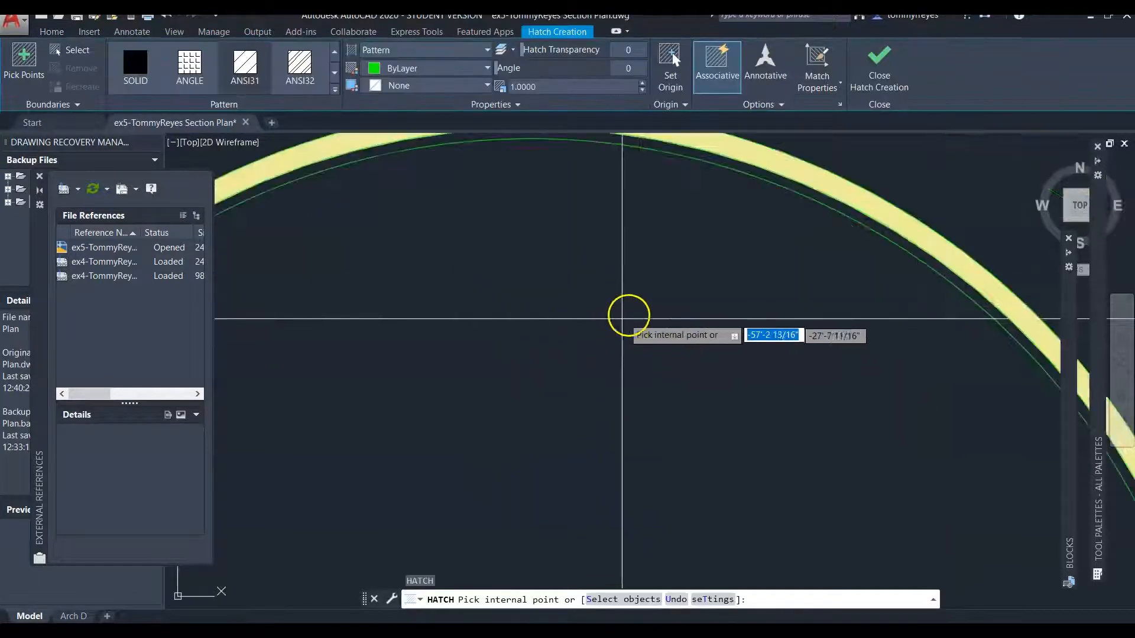
pyautogui.click(769, 175)
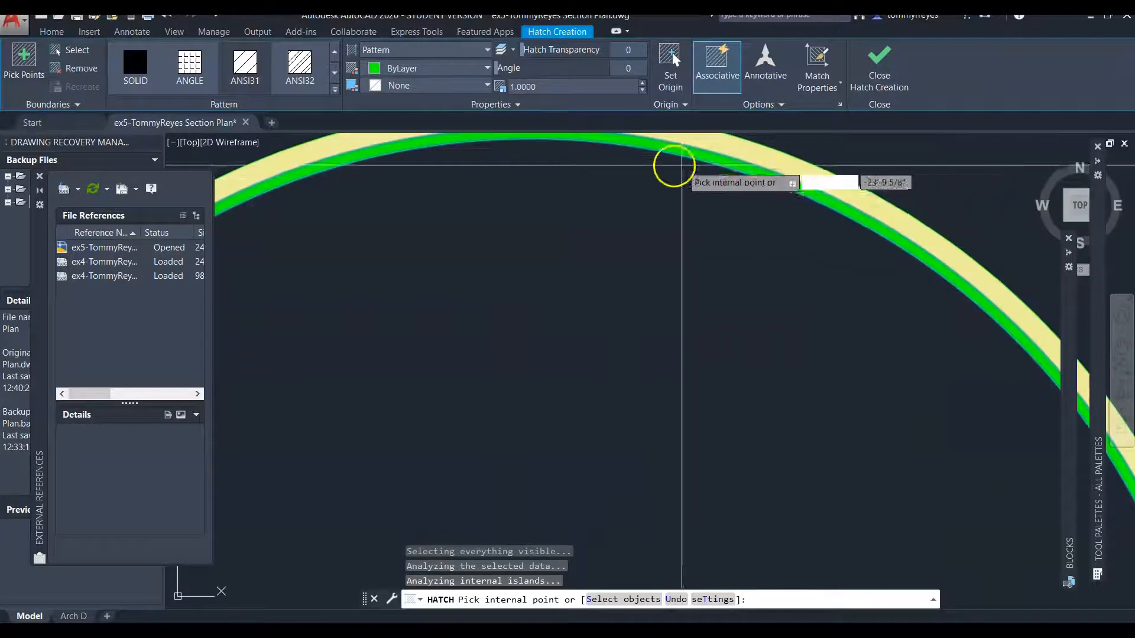
pyautogui.press('Return')
pyautogui.scroll(-3, 684, 260)
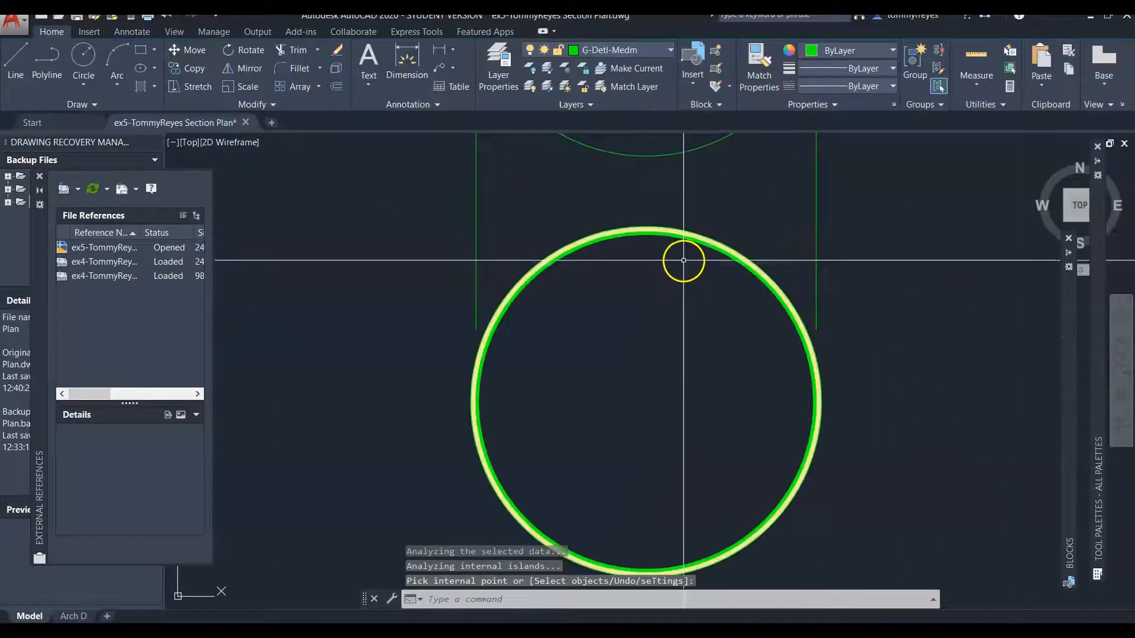
# Change the narrow inner ring's hatch color to dark green
pyautogui.scroll(5, 627, 234)
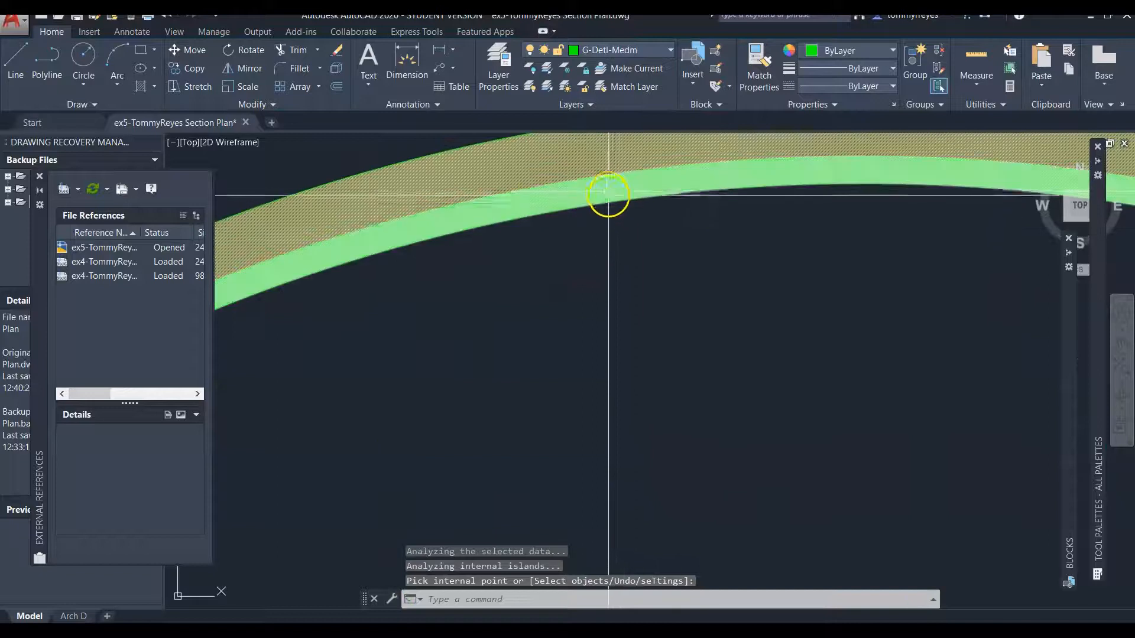
pyautogui.click(608, 194)
pyautogui.click(374, 69)
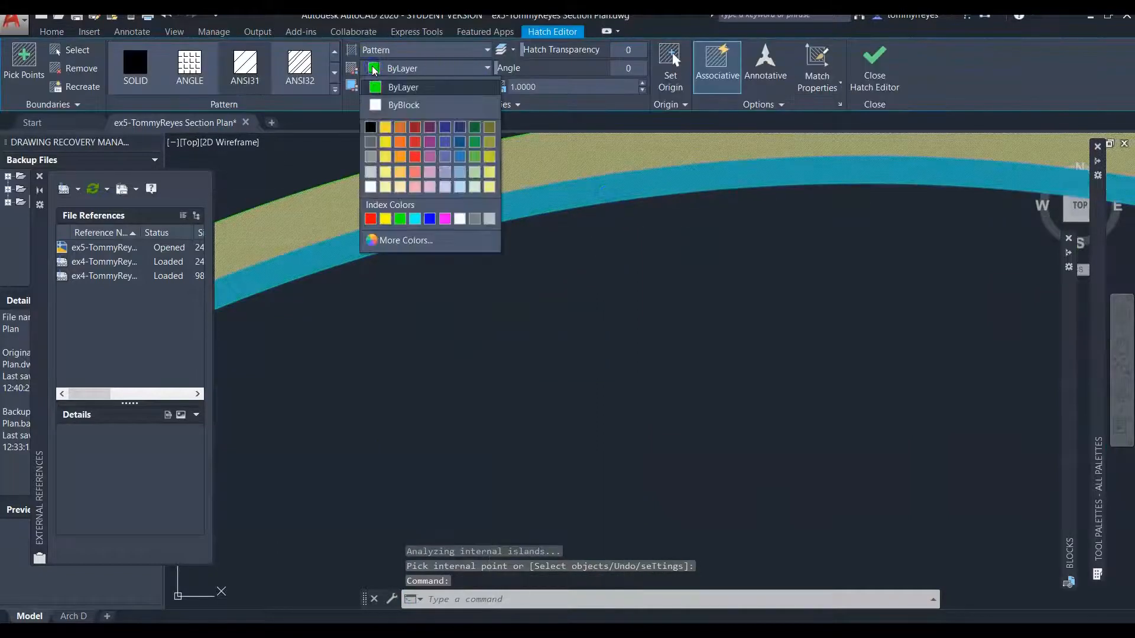
pyautogui.click(476, 144)
pyautogui.press('Escape')
pyautogui.scroll(-5, 581, 322)
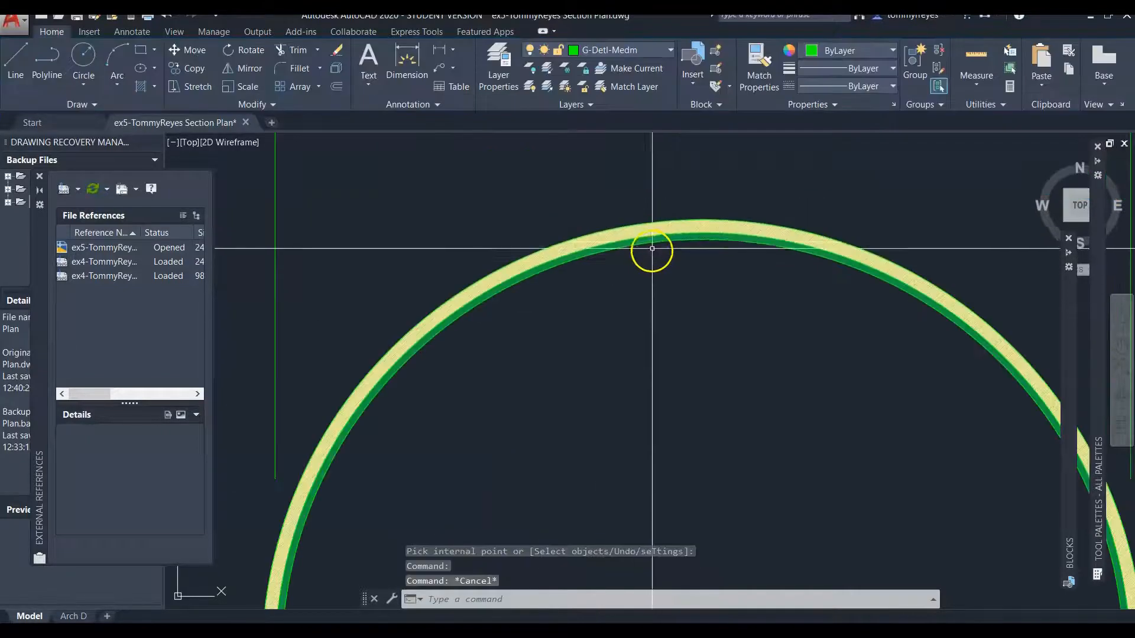
pyautogui.scroll(-5, 668, 153)
pyautogui.scroll(4, 674, 178)
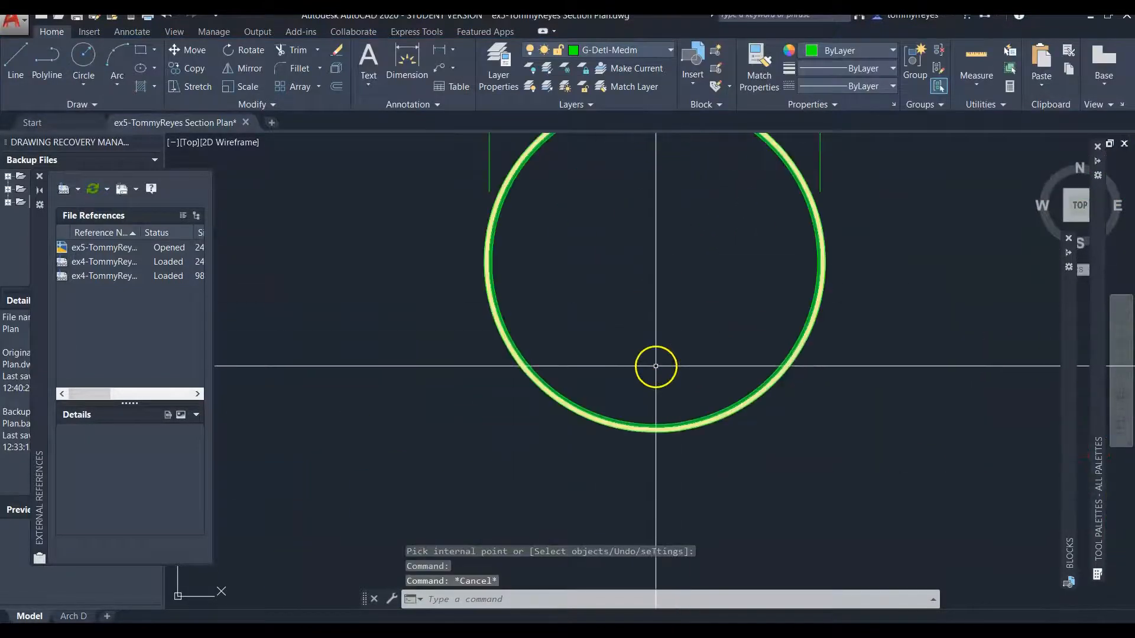
pyautogui.scroll(-2, 656, 367)
pyautogui.press('Return')
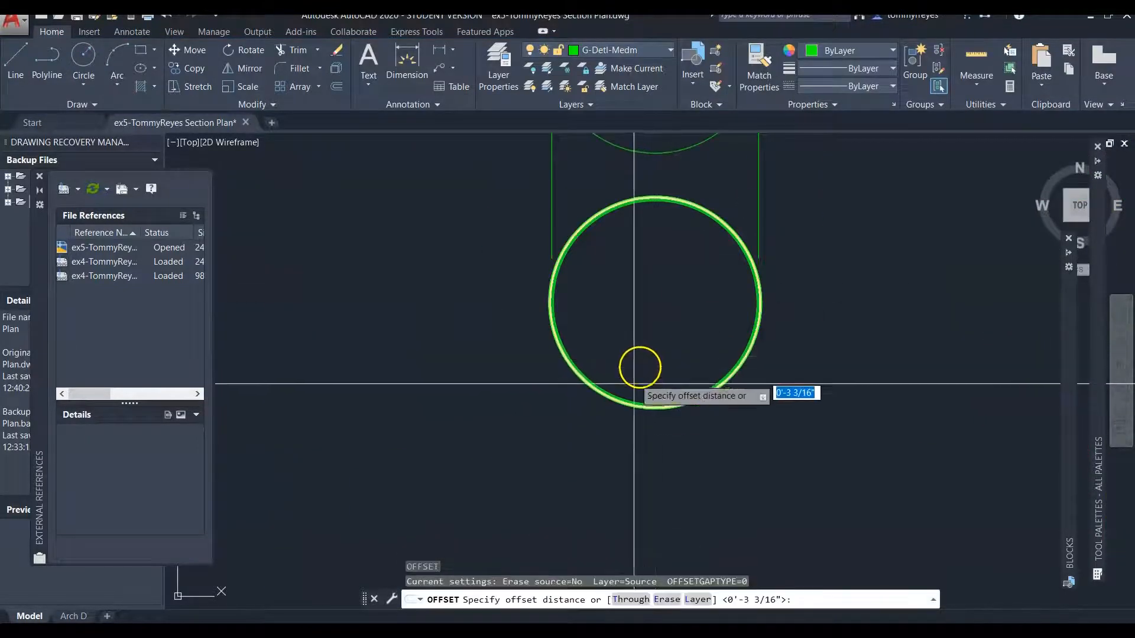
pyautogui.click(656, 408)
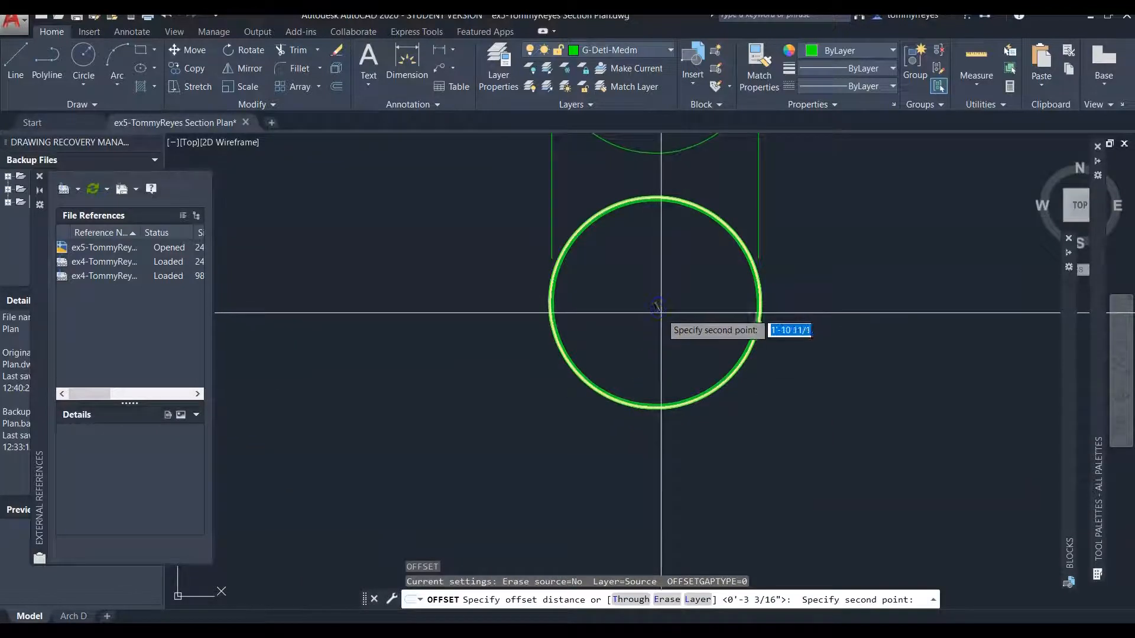
pyautogui.click(677, 319)
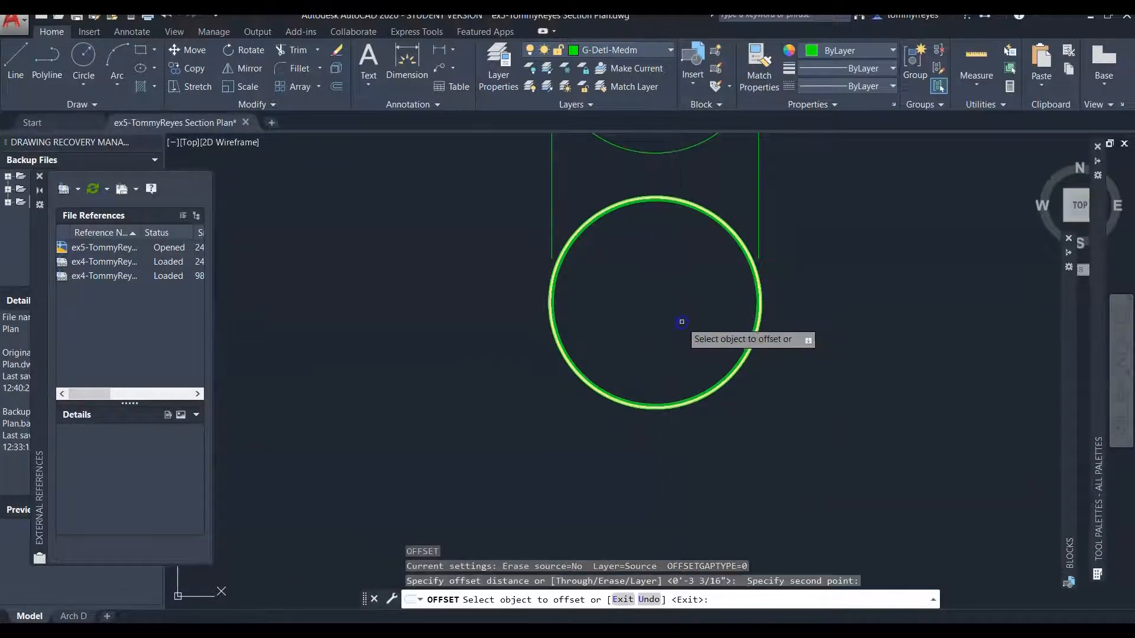
pyautogui.press('Return')
pyautogui.press('Return')
pyautogui.write('c')
pyautogui.press('Return')
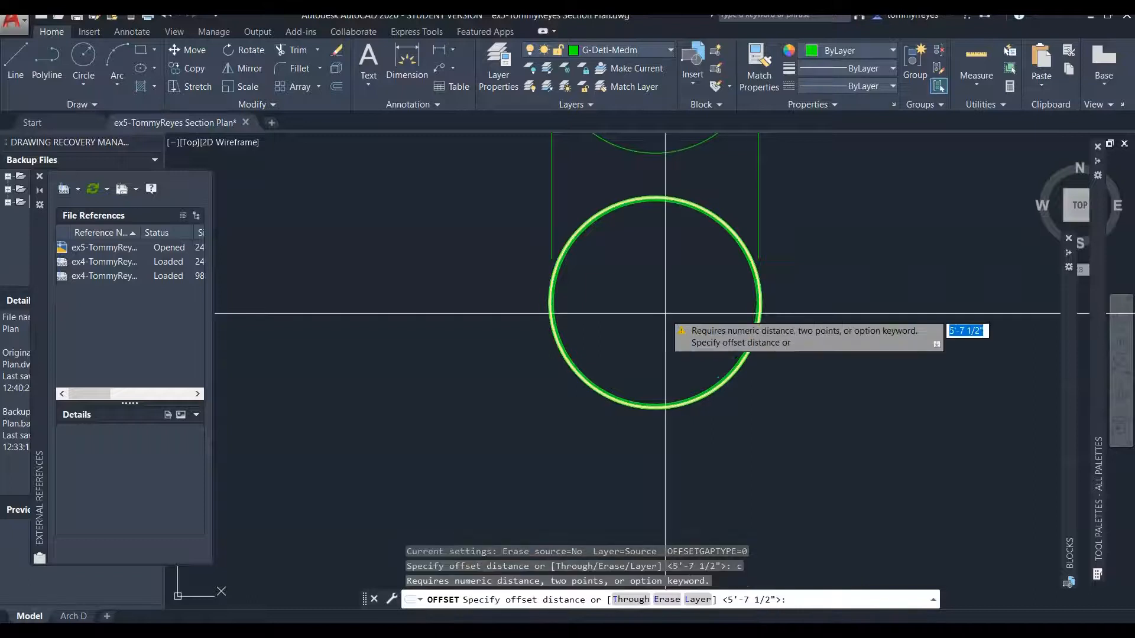
pyautogui.press('Escape')
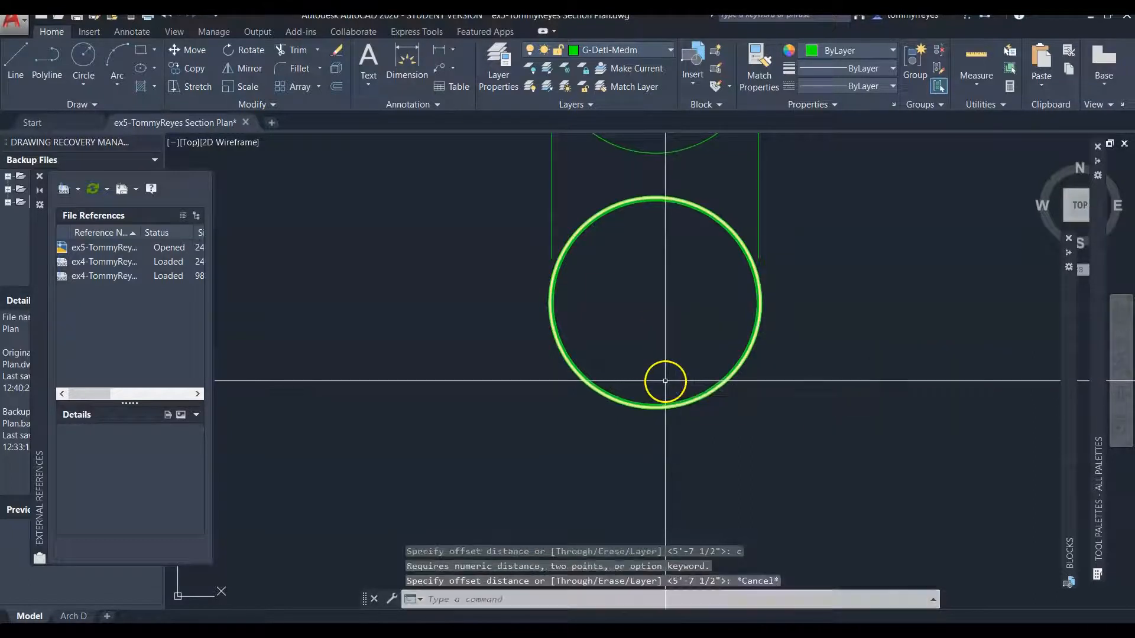
# Draw a circle of about 6'-4" radius at the center of the hatched rings
pyautogui.write('c')
pyautogui.press('Return')
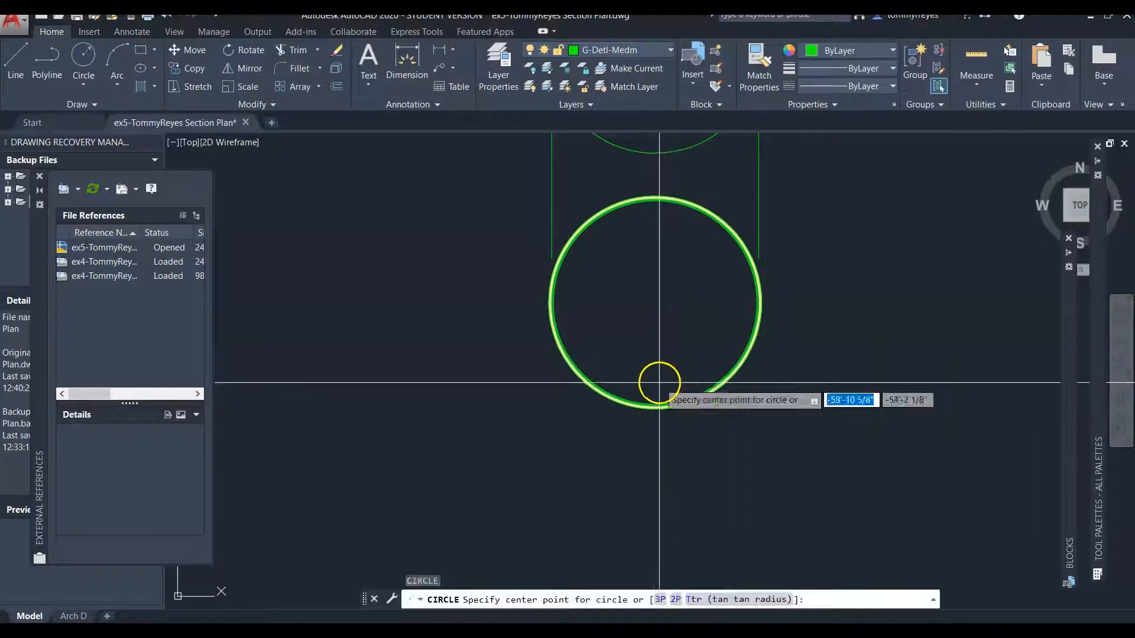
pyautogui.click(655, 303)
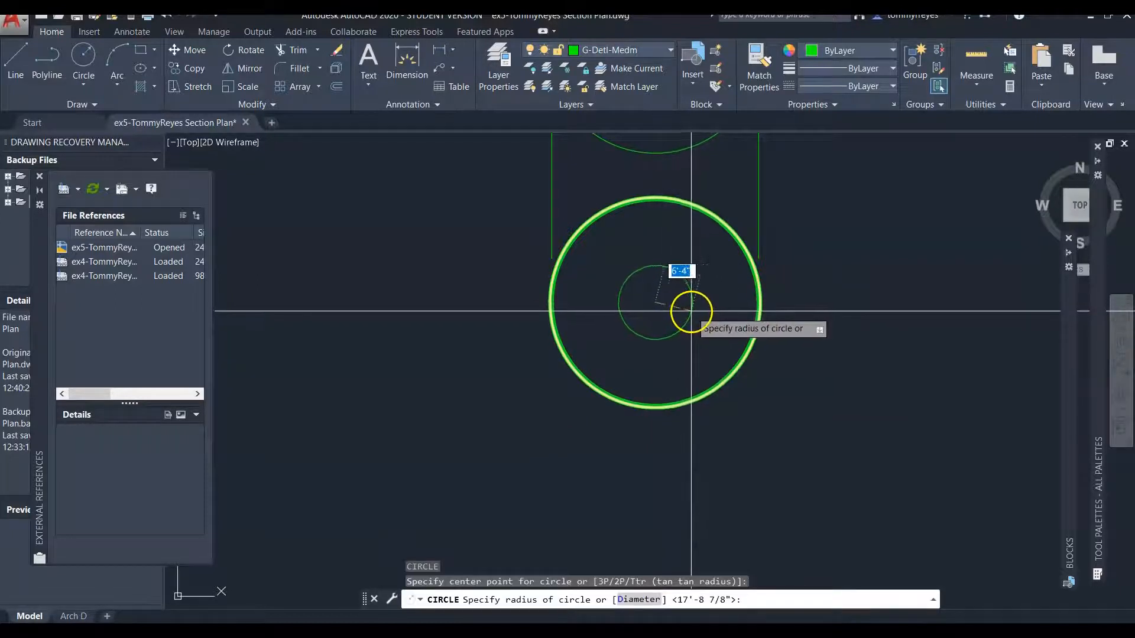
pyautogui.click(691, 312)
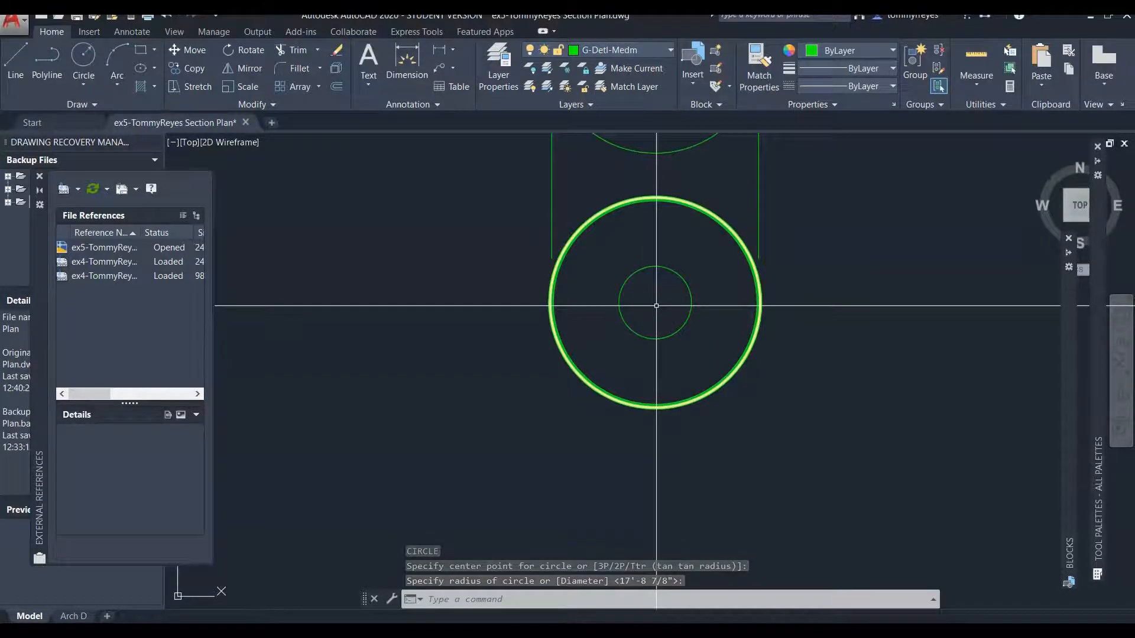
# Hatch the area between the small central circle and the dark green ring
pyautogui.scroll(4, 668, 257)
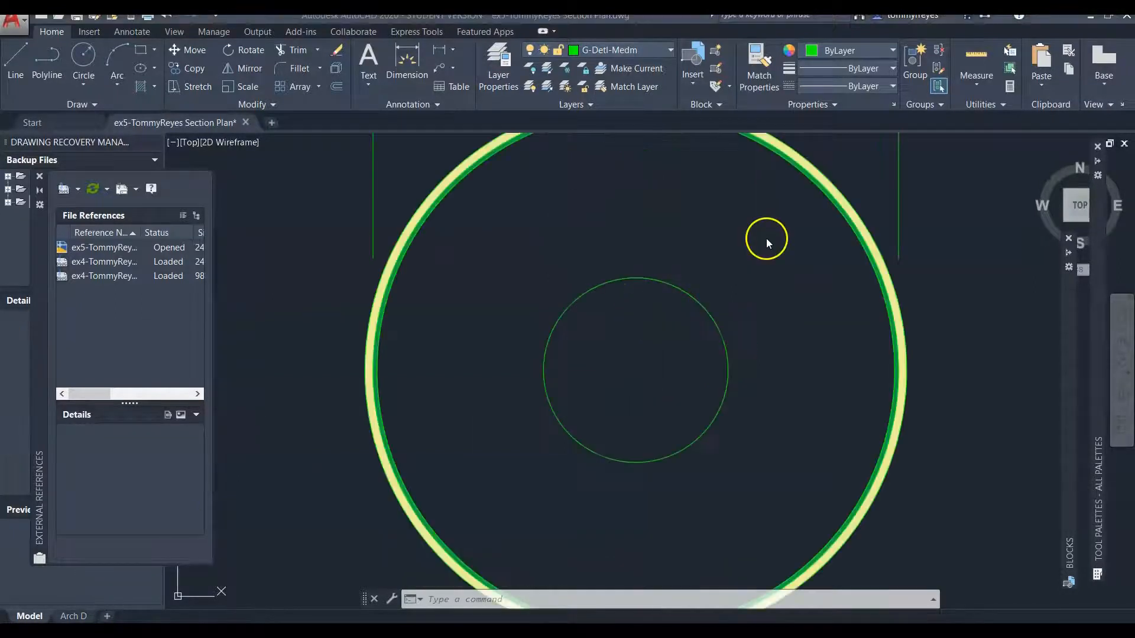
pyautogui.scroll(-4, 755, 259)
pyautogui.scroll(-3, 758, 264)
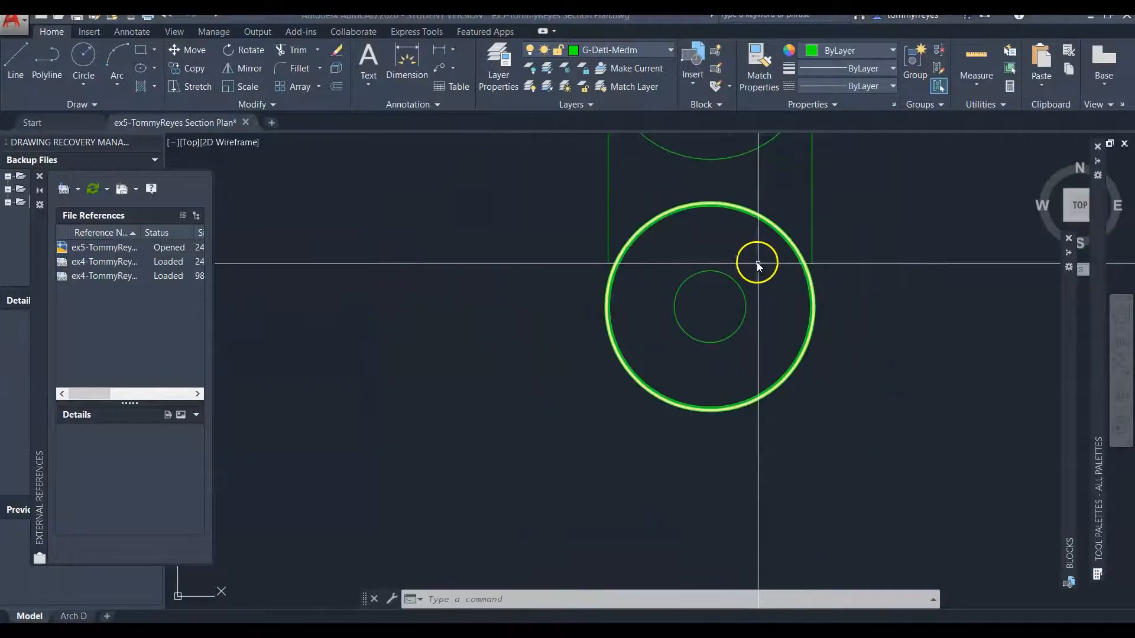
pyautogui.write('h')
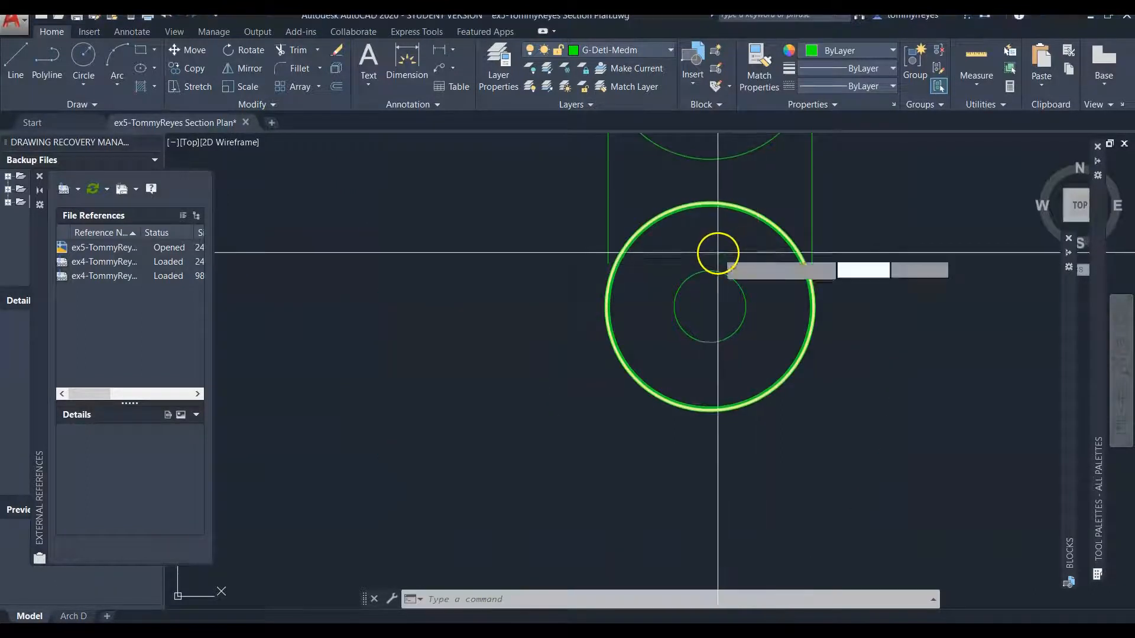
pyautogui.press('Return')
pyautogui.press('Return')
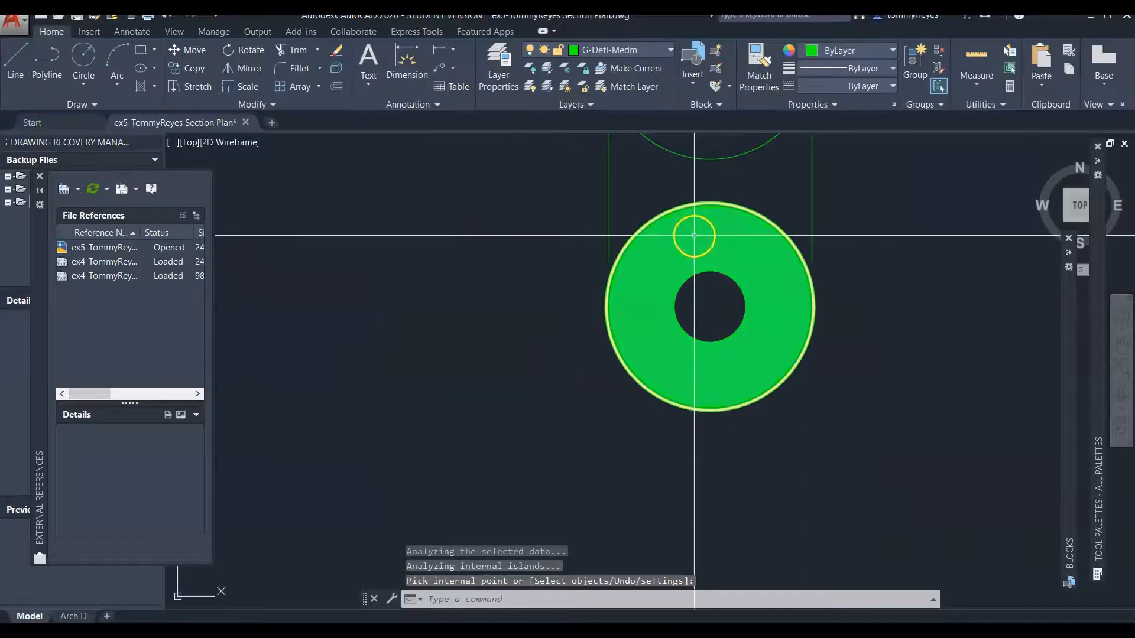
# Set the wide middle hatch's color to orange 248,153,30
pyautogui.click(693, 234)
pyautogui.click(374, 67)
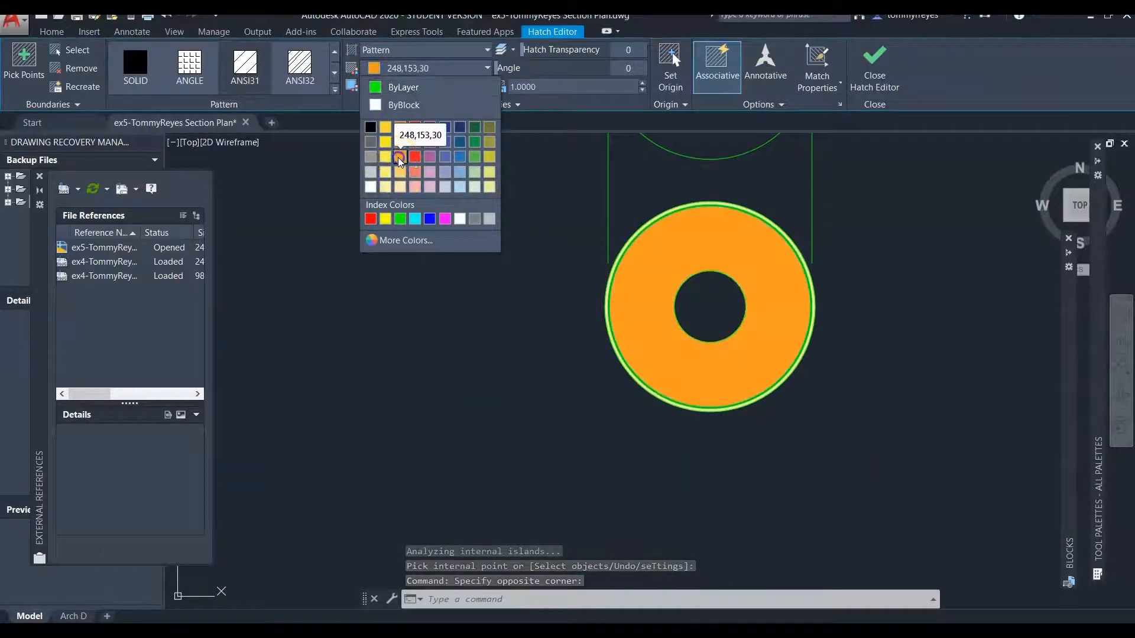
pyautogui.click(400, 159)
# Hatch the inside of the small central circle
pyautogui.scroll(2, 727, 317)
pyautogui.click(728, 317)
pyautogui.click(703, 317)
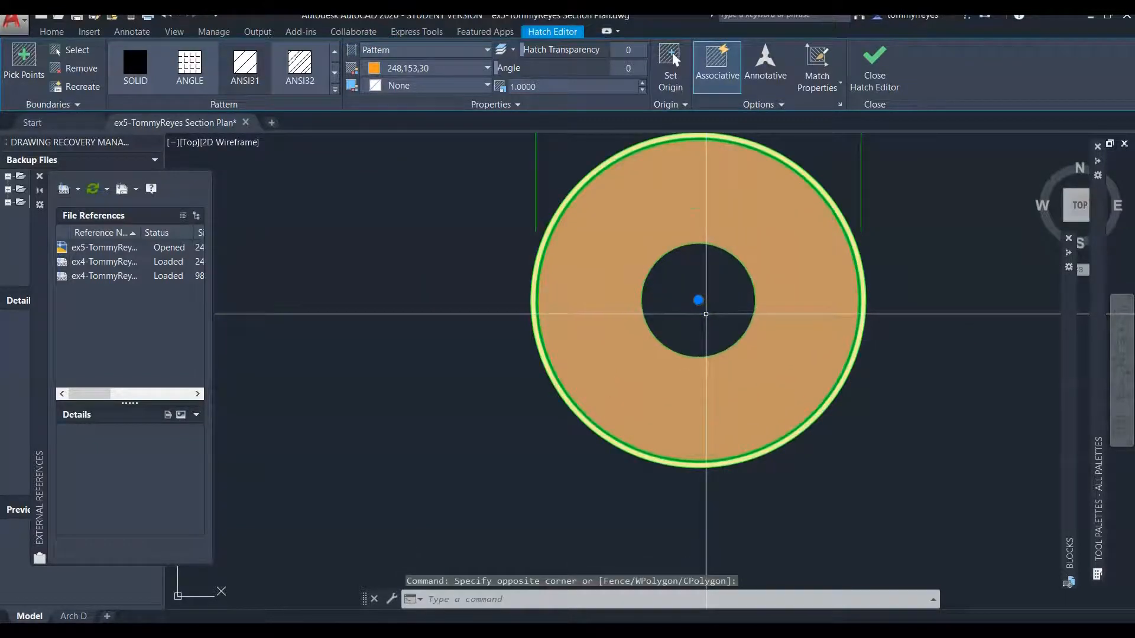
pyautogui.press('Return')
pyautogui.click(708, 313)
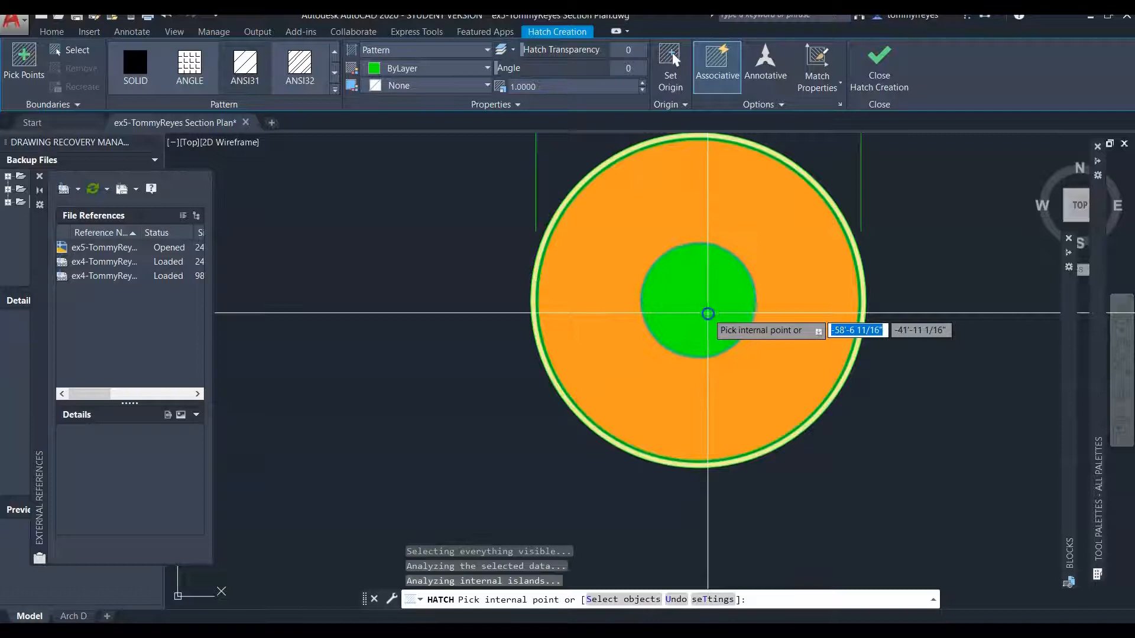
pyautogui.press('Return')
# Change the small central circle's hatch pattern to GRAVEL
pyautogui.click(675, 278)
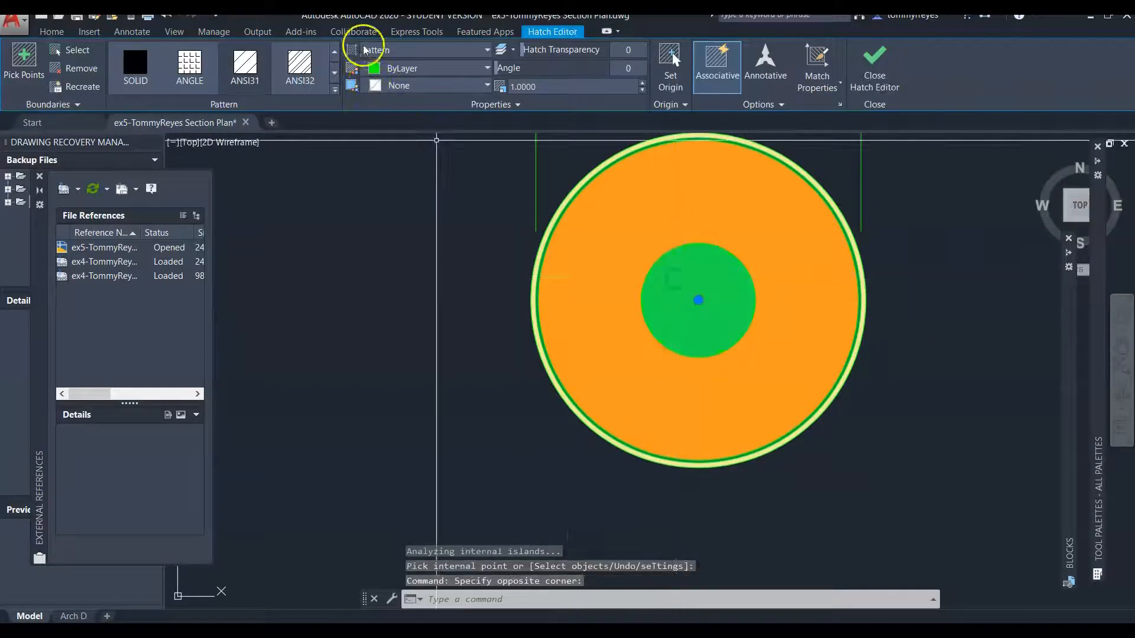
pyautogui.click(230, 78)
pyautogui.click(335, 72)
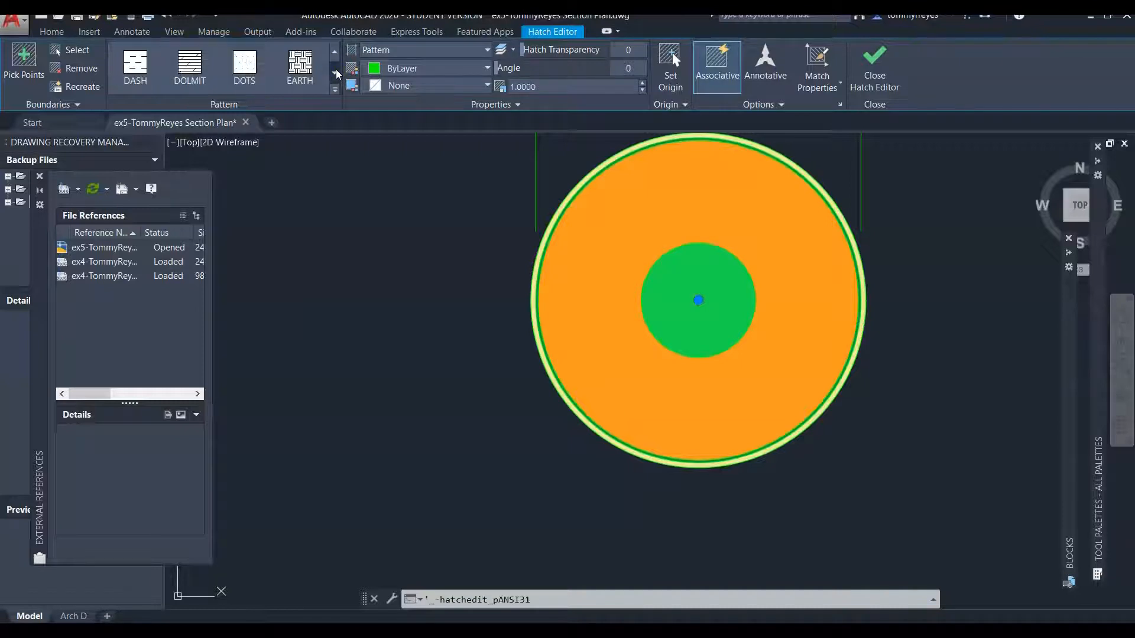
pyautogui.click(193, 62)
pyautogui.click(142, 62)
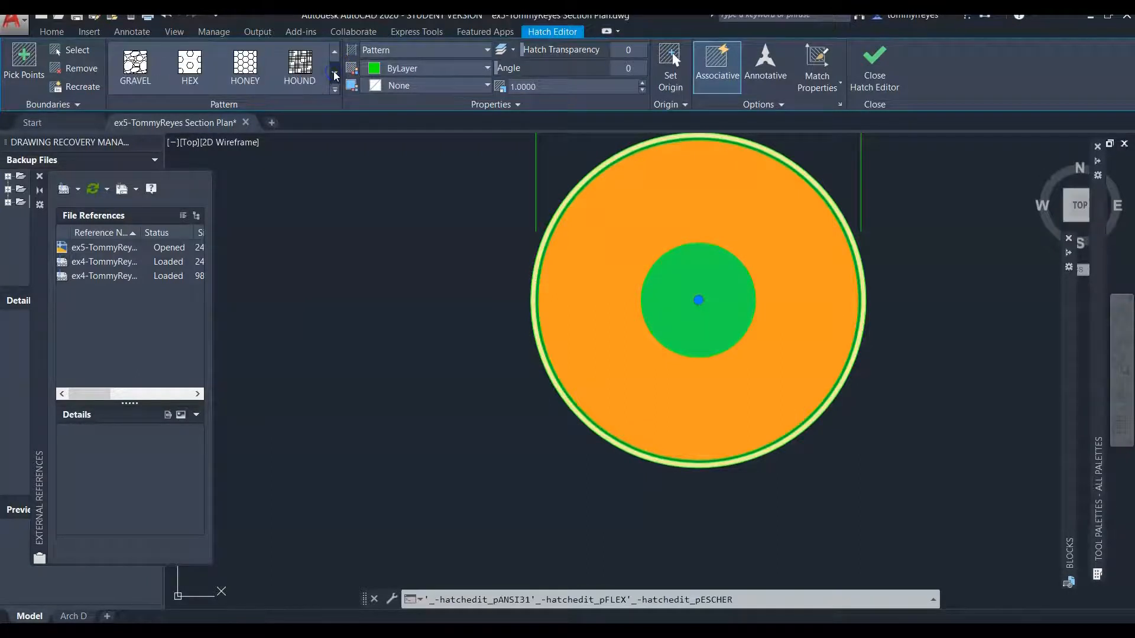
pyautogui.click(136, 62)
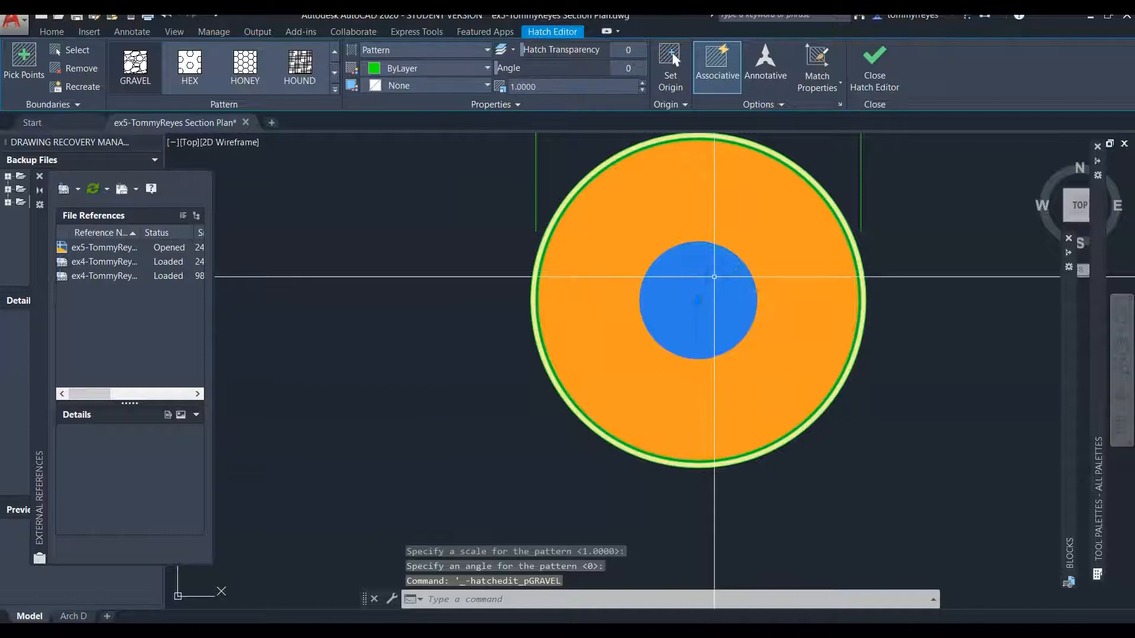
# Set the pattern scale of both the central gravel hatch and the wide orange hatch to 20
pyautogui.moveTo(1096, 355)
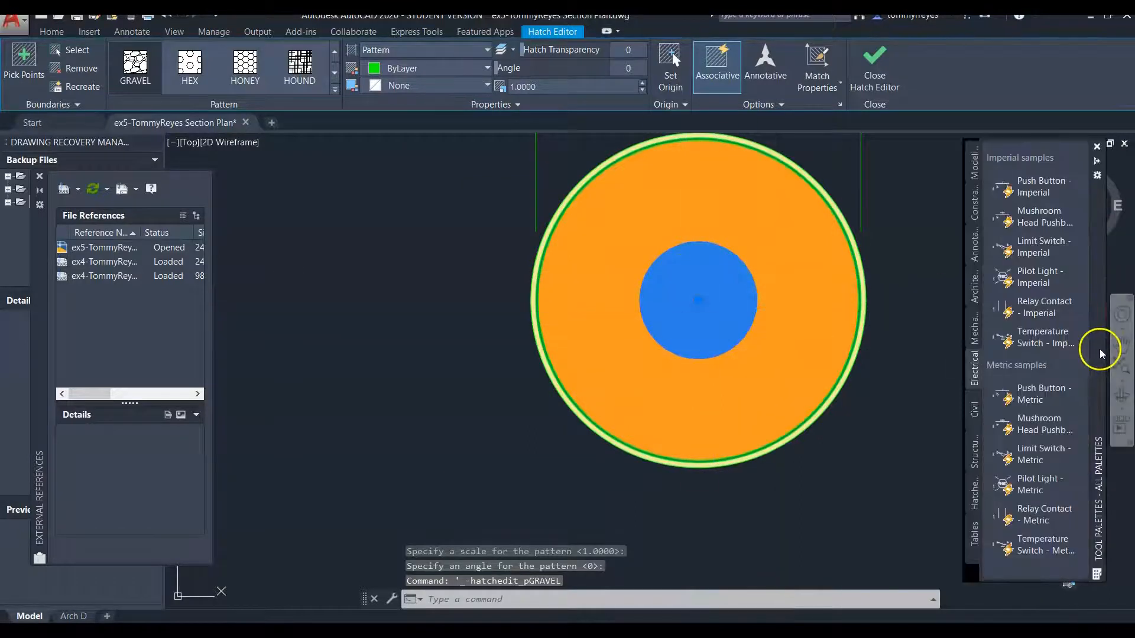
pyautogui.click(787, 289)
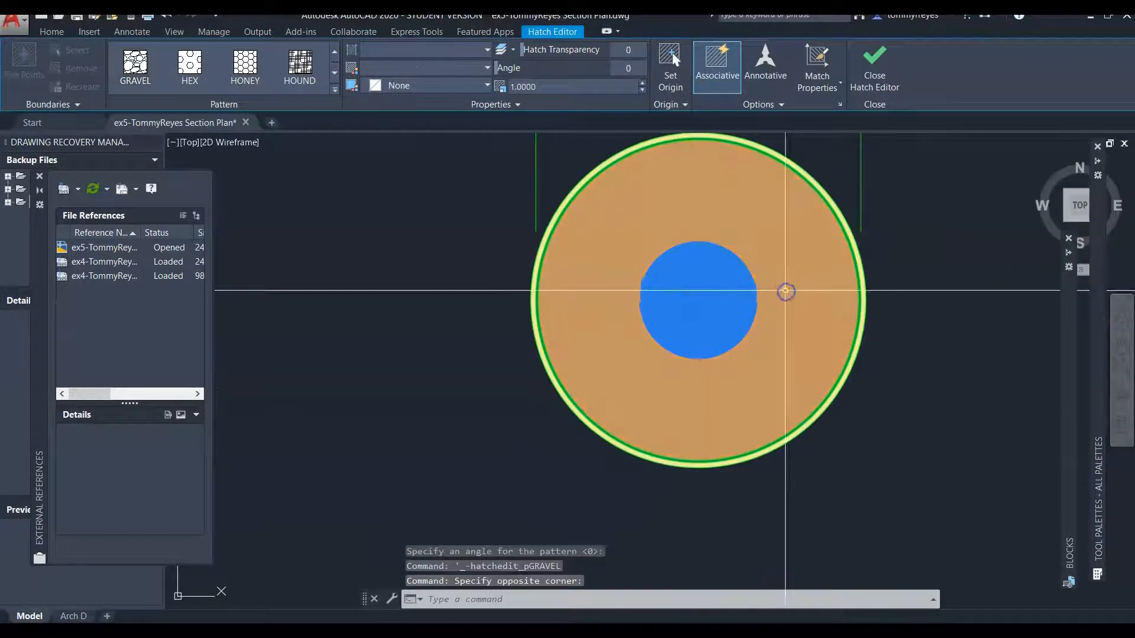
pyautogui.click(698, 262)
pyautogui.rightClick(693, 268)
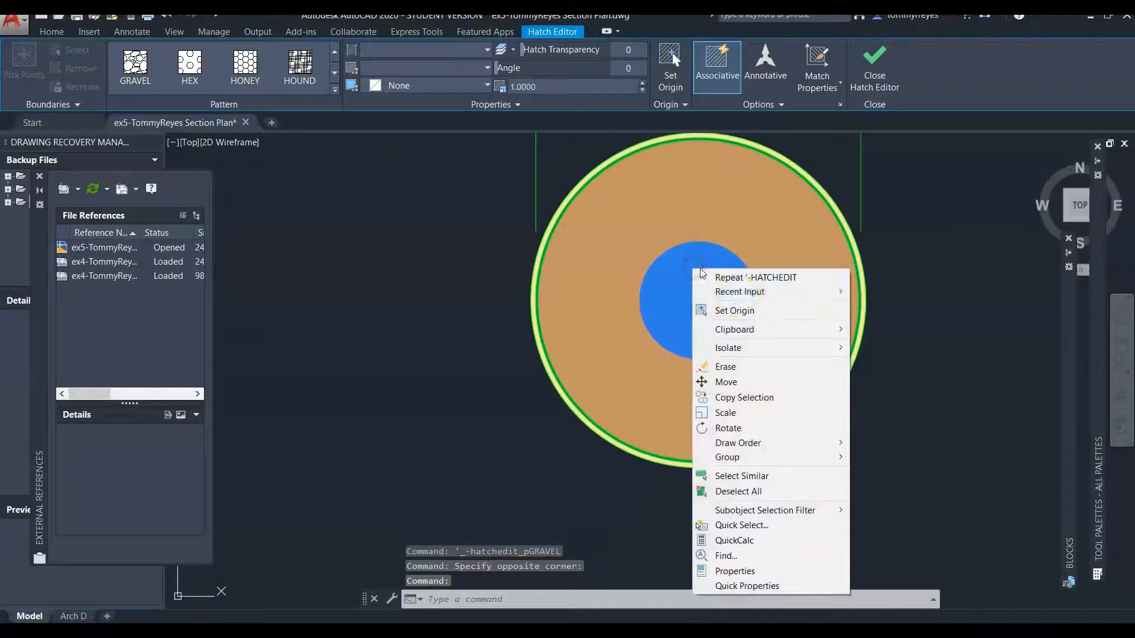
pyautogui.click(791, 572)
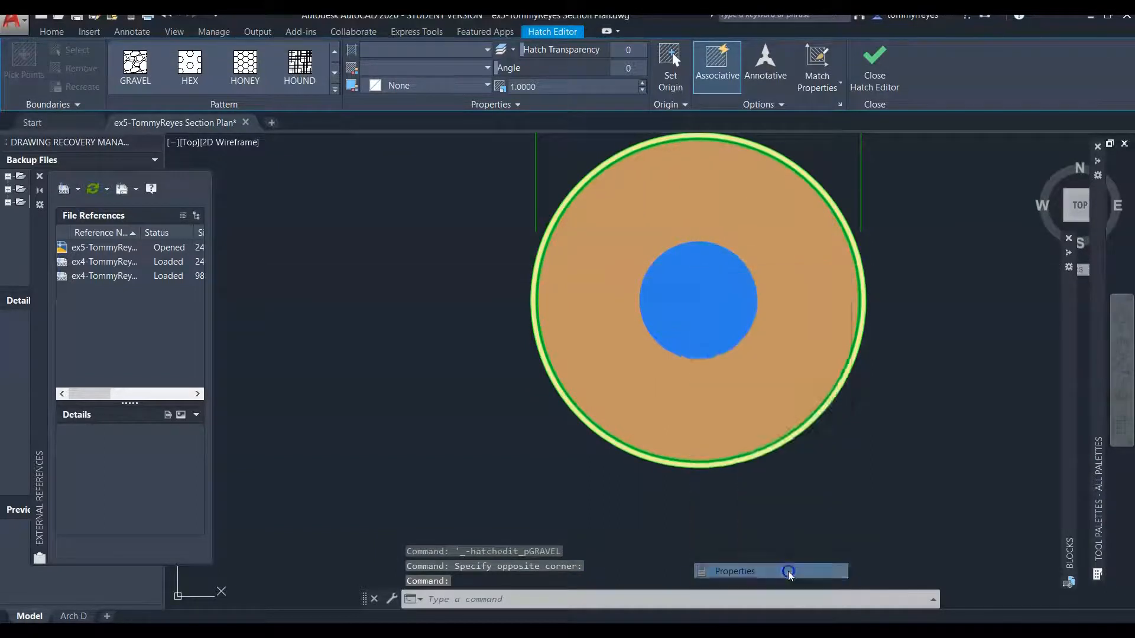
pyautogui.click(1034, 407)
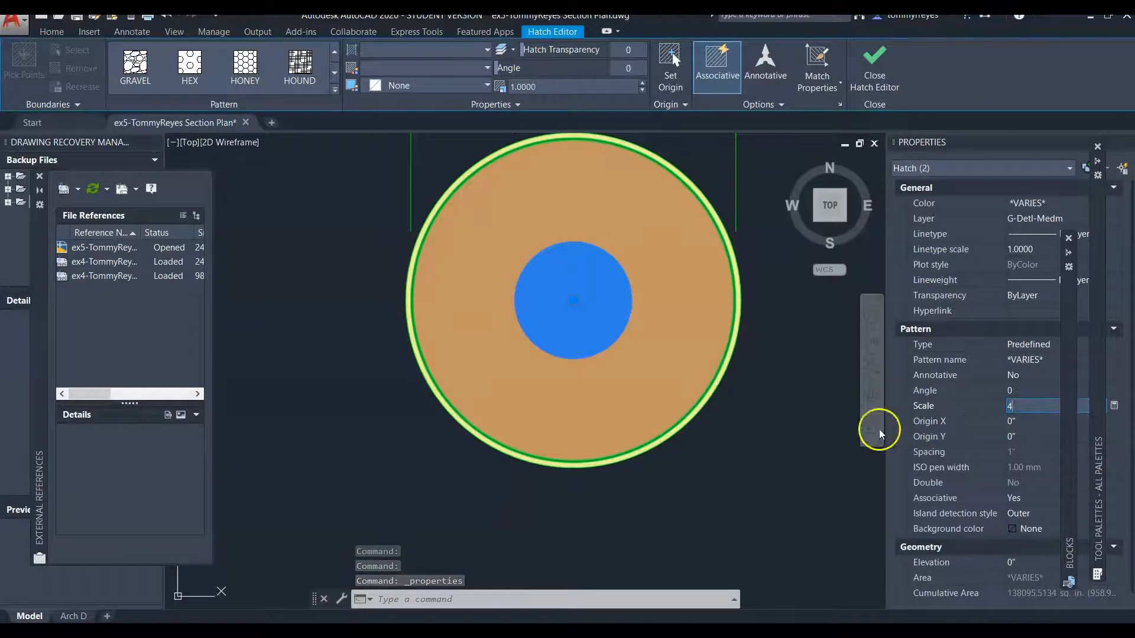
pyautogui.press('Tab')
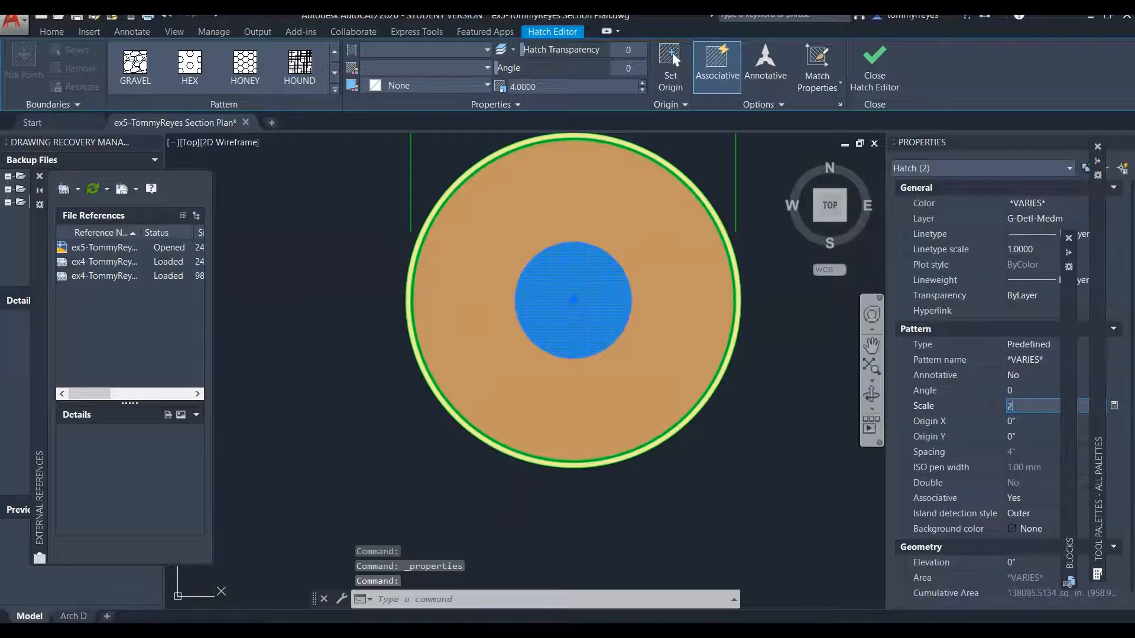
pyautogui.write('20')
pyautogui.press('Tab')
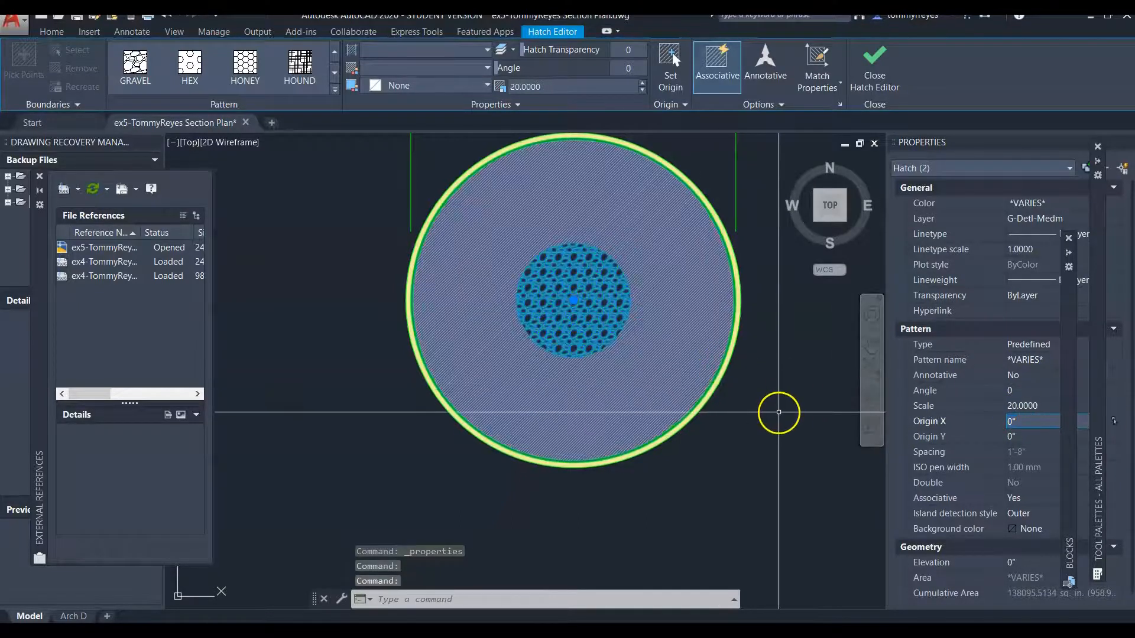
pyautogui.press('Escape')
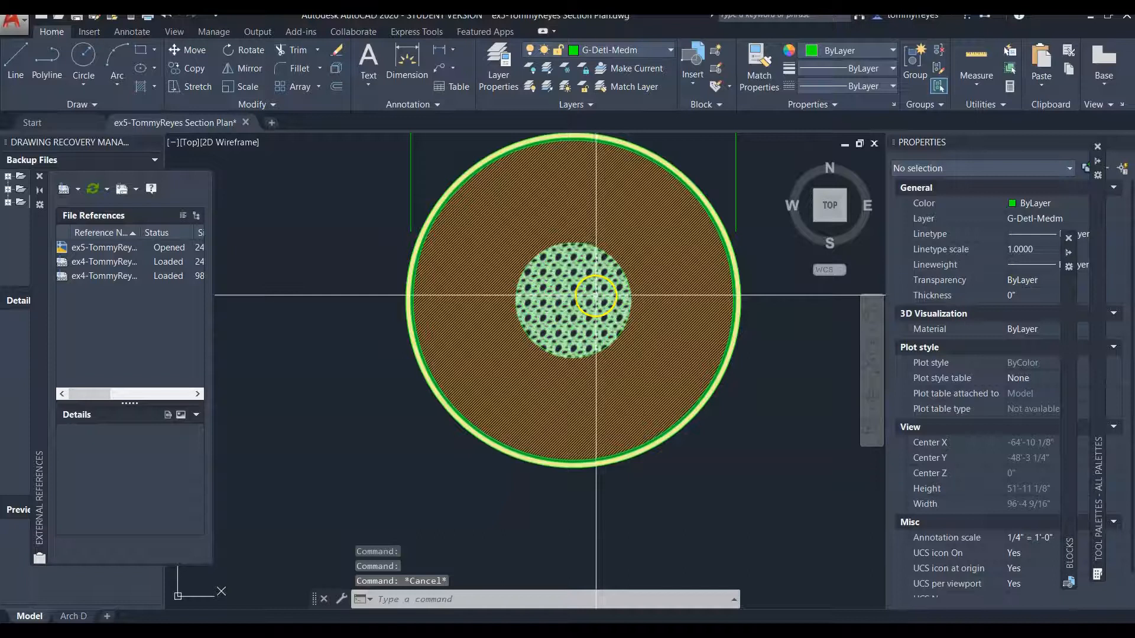
# Set the central gravel hatch's color to orange 248,153,30
pyautogui.click(569, 297)
pyautogui.click(373, 73)
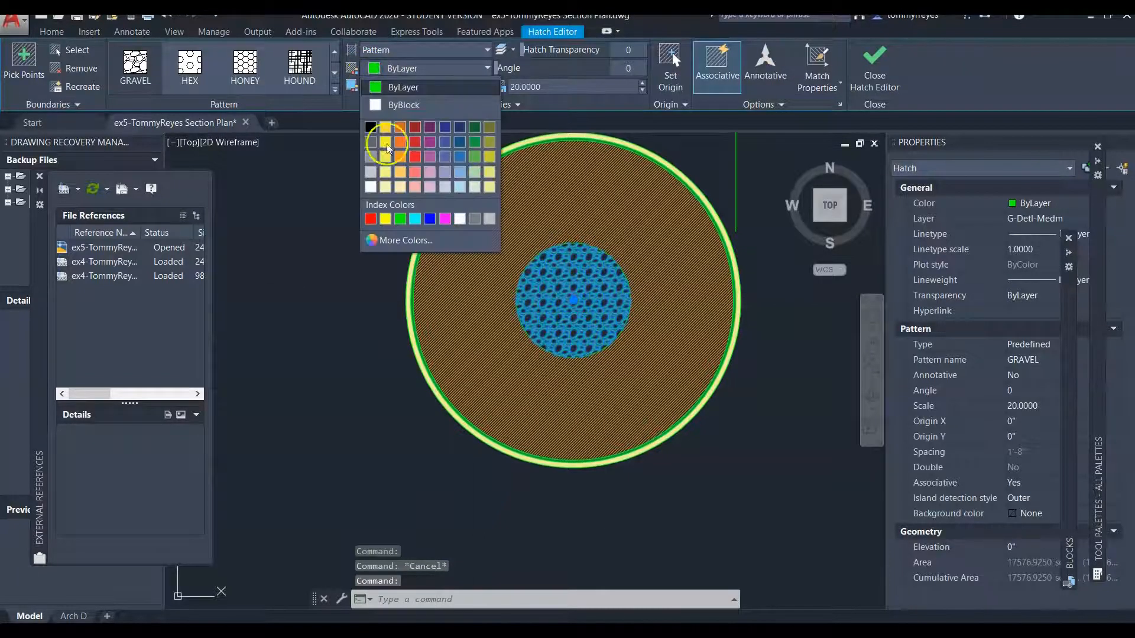
pyautogui.click(397, 133)
pyautogui.press('Escape')
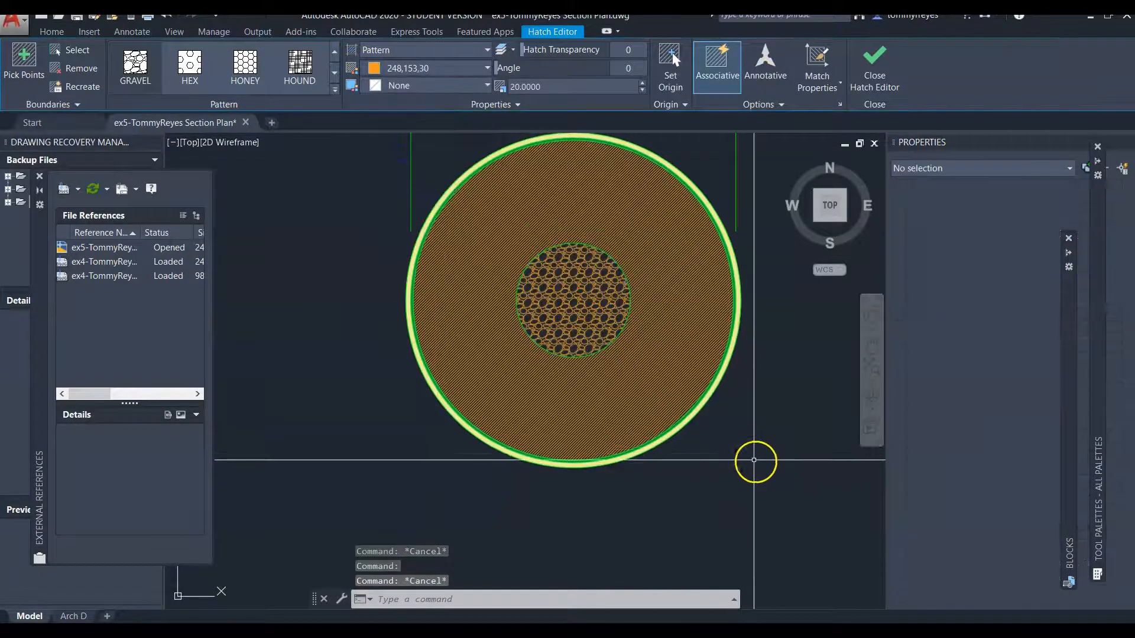
# Select the horizontal cut line that crosses the plain circle above the hatched rings
pyautogui.scroll(-4, 645, 310)
pyautogui.scroll(4, 651, 331)
pyautogui.scroll(-2, 693, 417)
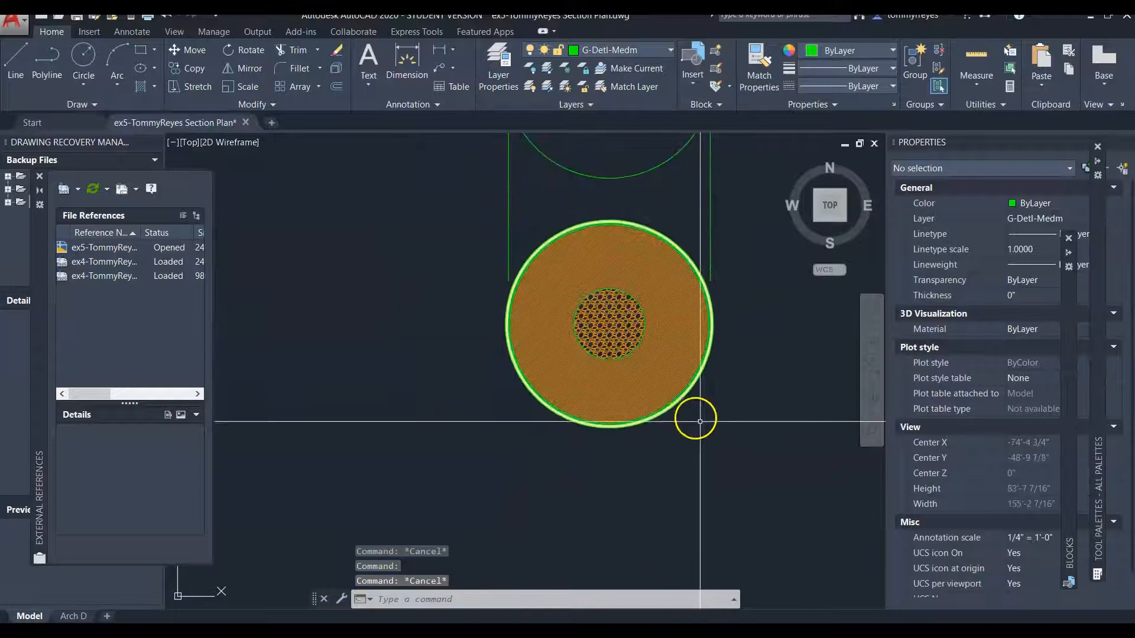
pyautogui.scroll(-5, 707, 430)
pyautogui.scroll(5, 704, 322)
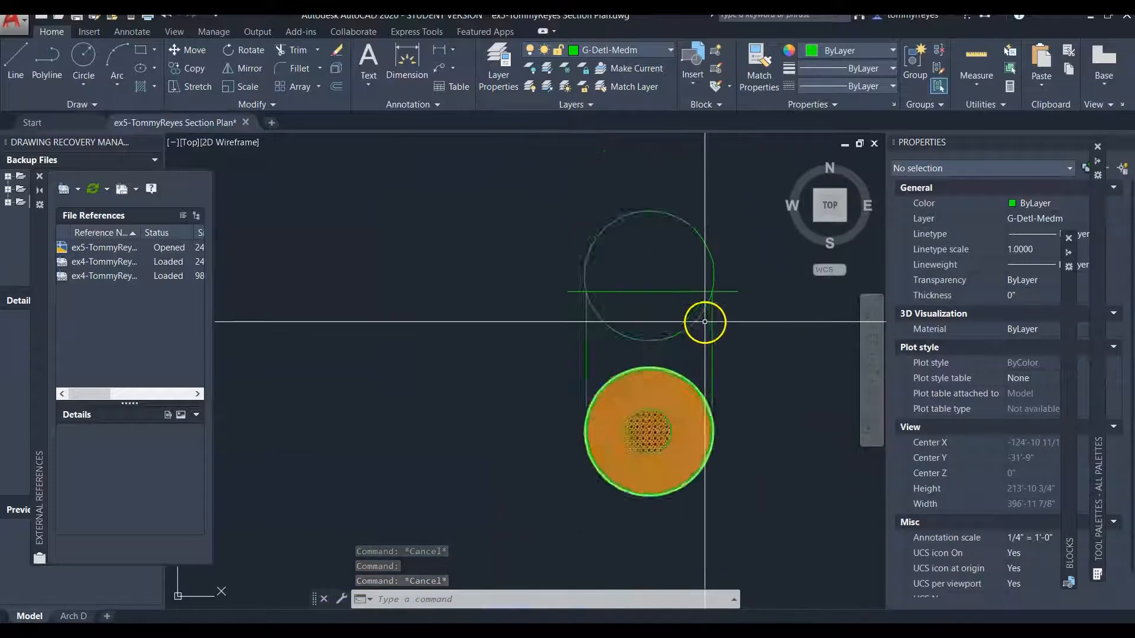
pyautogui.click(731, 346)
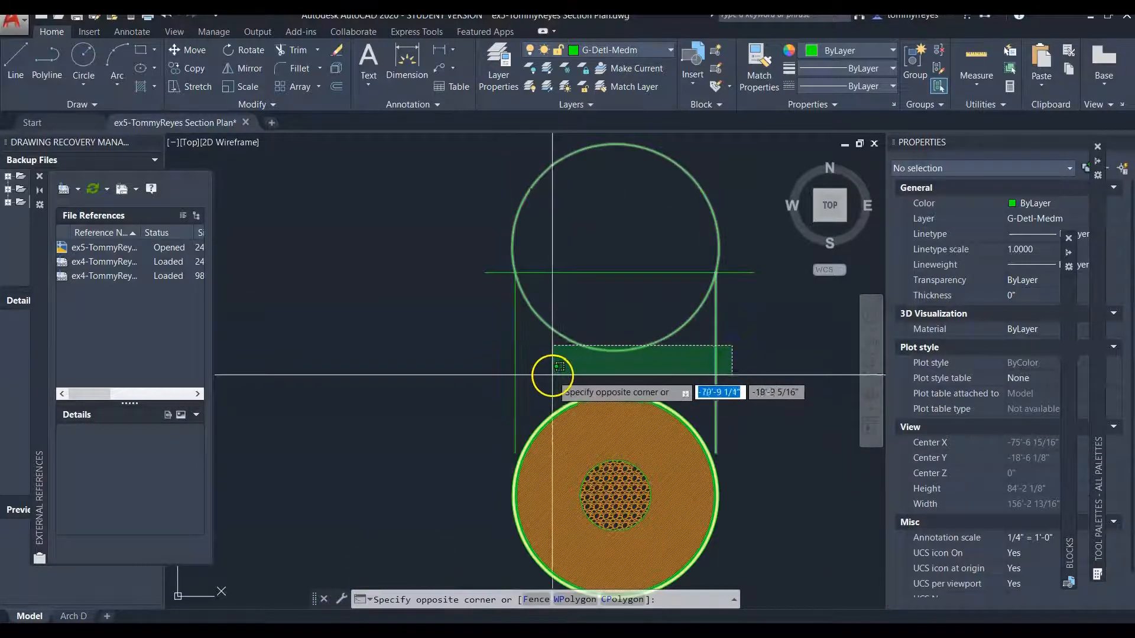
pyautogui.press('Escape')
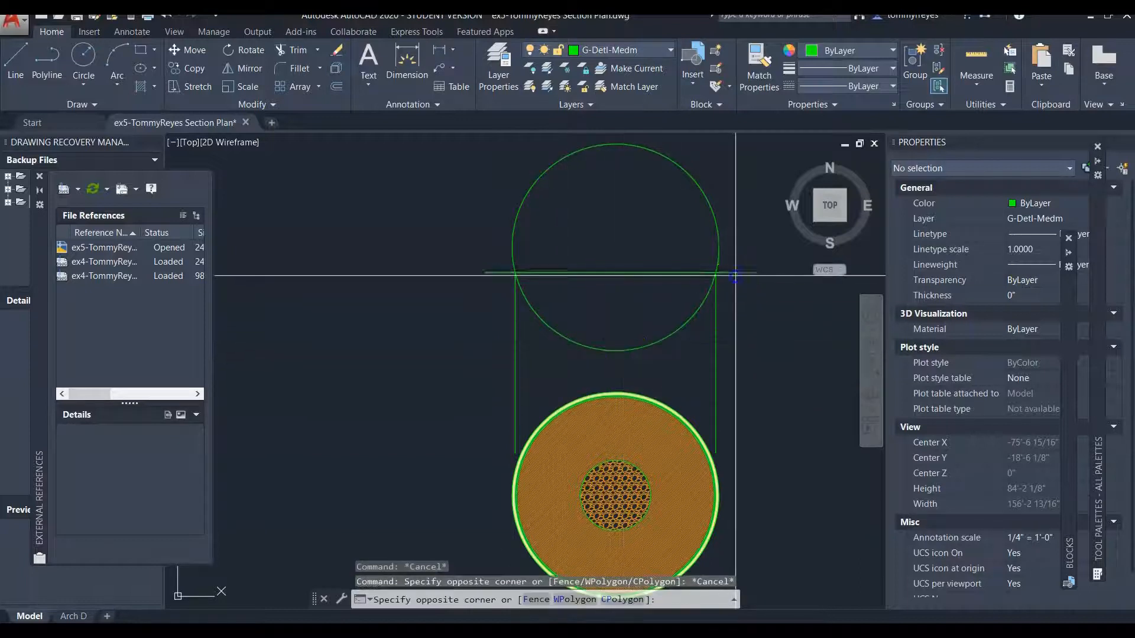
pyautogui.click(746, 289)
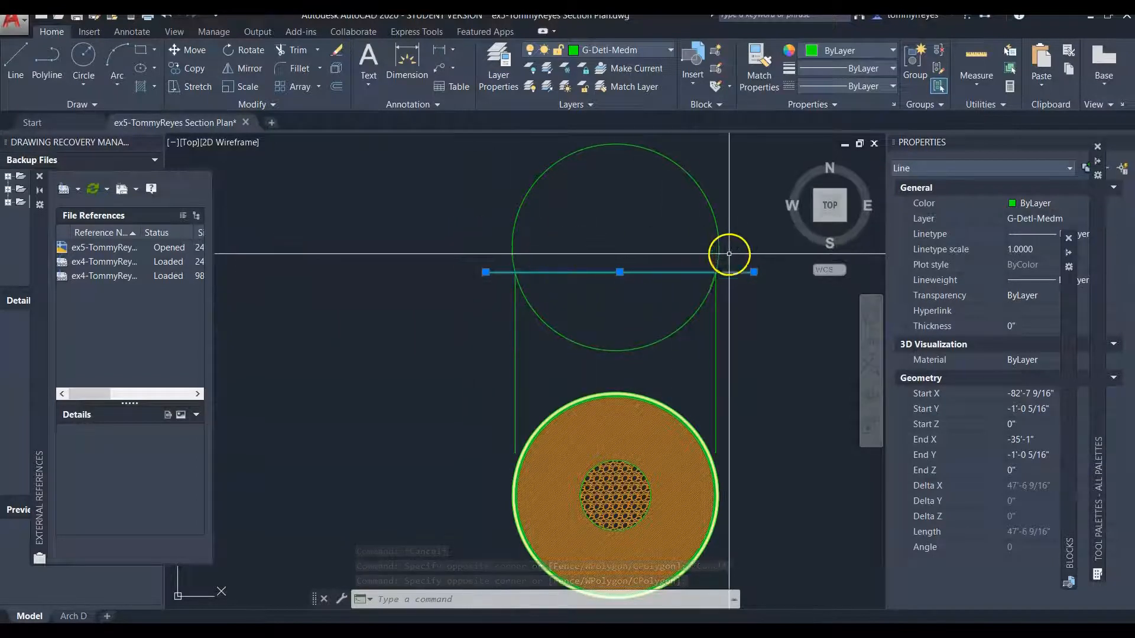
# Examine where the green section line cuts through the floor plan, comparing it with the circle's cut line
pyautogui.scroll(-8, 562, 273)
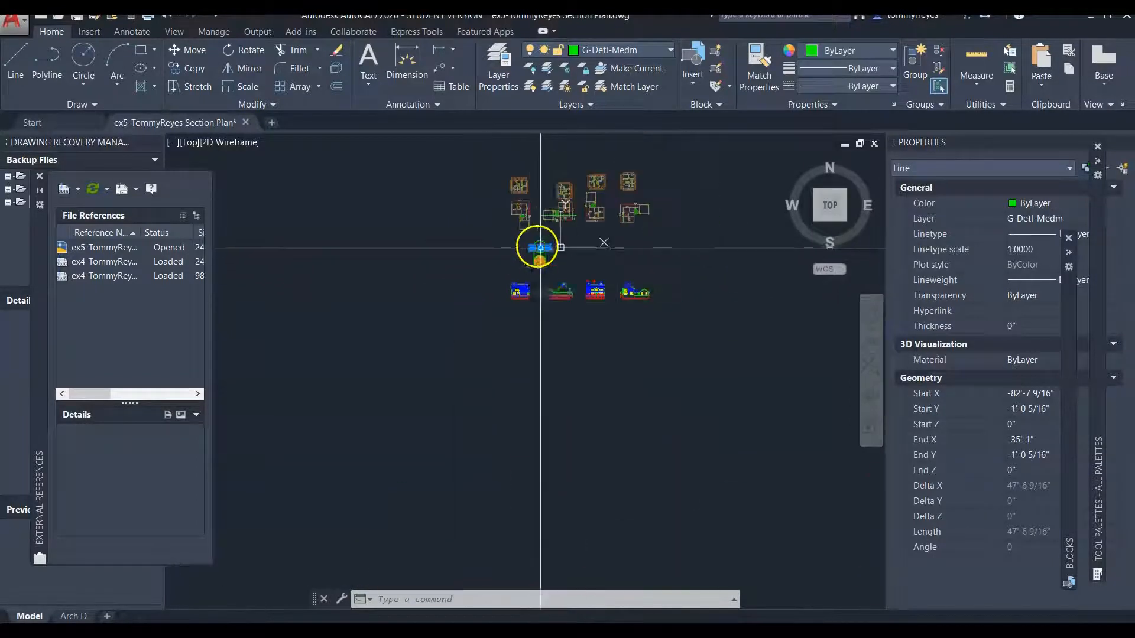
pyautogui.scroll(-4, 568, 385)
pyautogui.scroll(8, 562, 296)
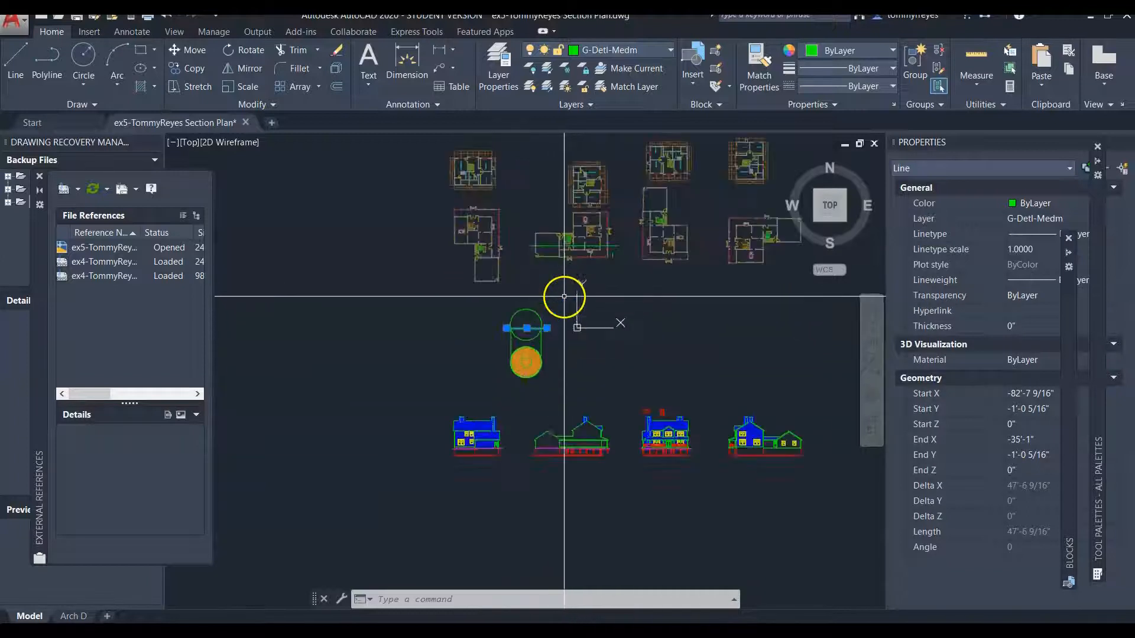
pyautogui.scroll(2, 592, 289)
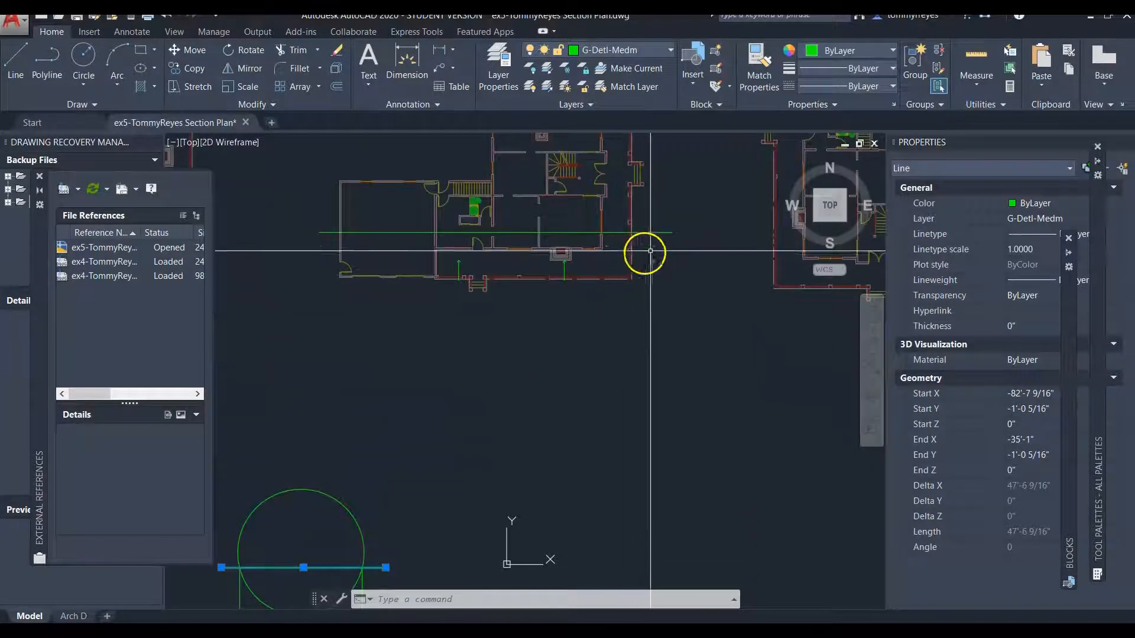
pyautogui.scroll(-3, 618, 279)
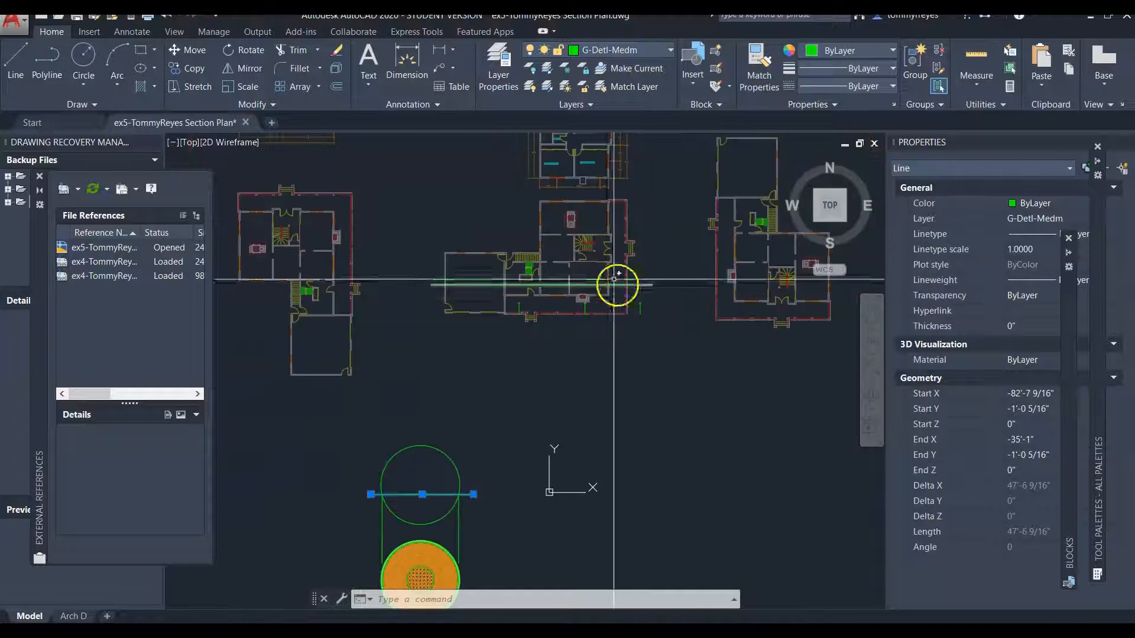
pyautogui.scroll(5, 571, 230)
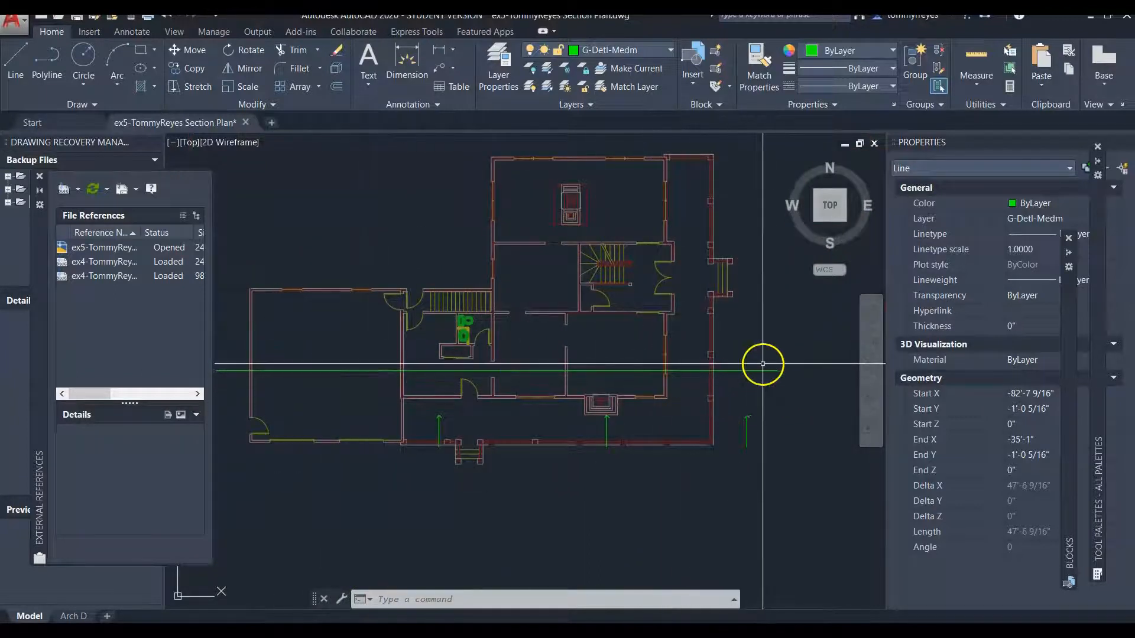
pyautogui.scroll(-2, 738, 408)
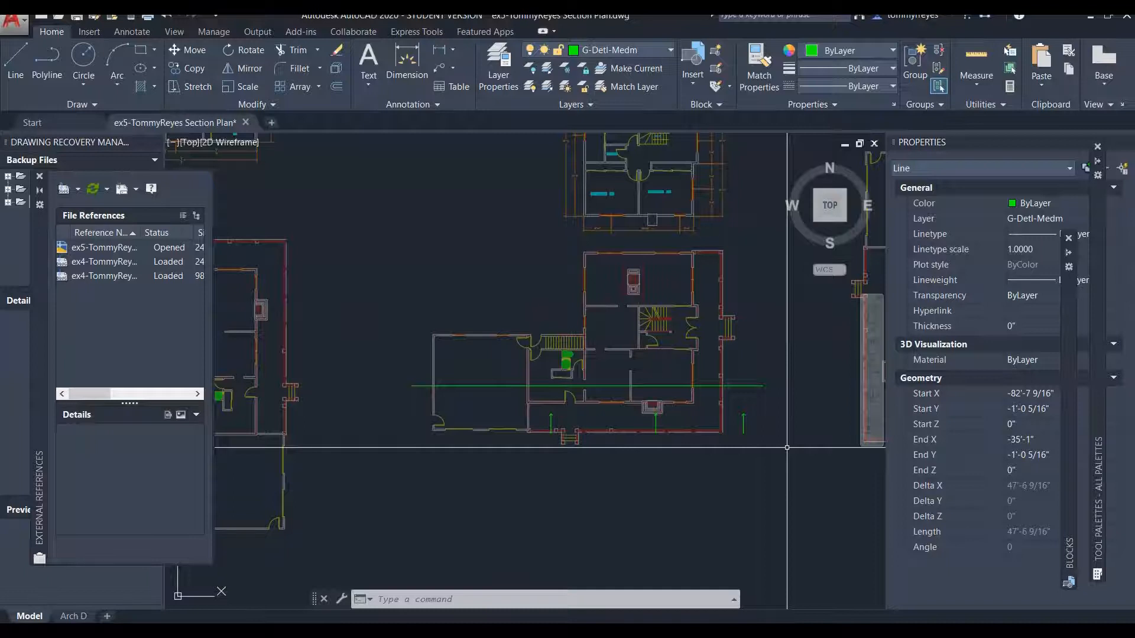
# Examine the hatched circle's thin outer layers, wide middle ring and gravel core beneath the projection lines
pyautogui.scroll(-5, 658, 252)
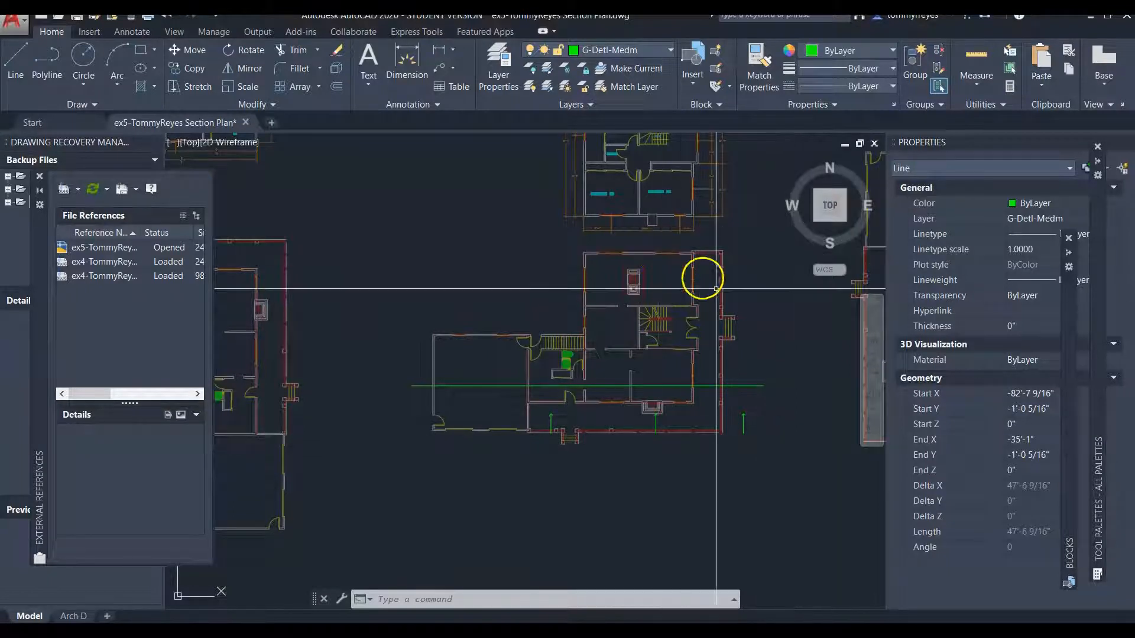
pyautogui.scroll(4, 690, 302)
pyautogui.scroll(4, 661, 343)
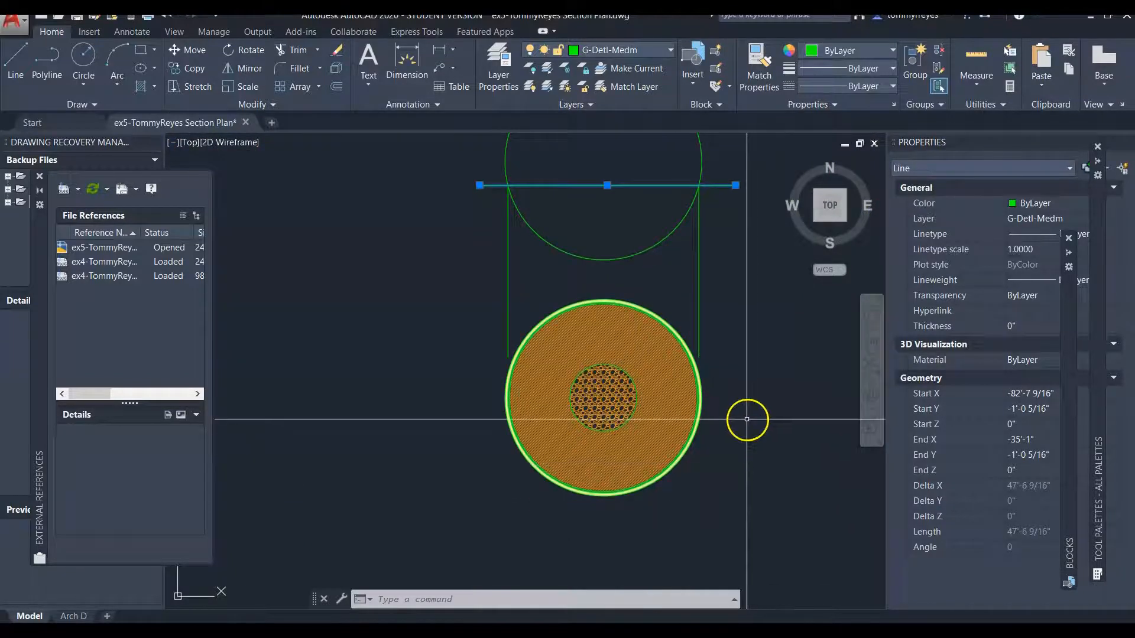
pyautogui.scroll(2, 745, 417)
pyautogui.scroll(4, 613, 267)
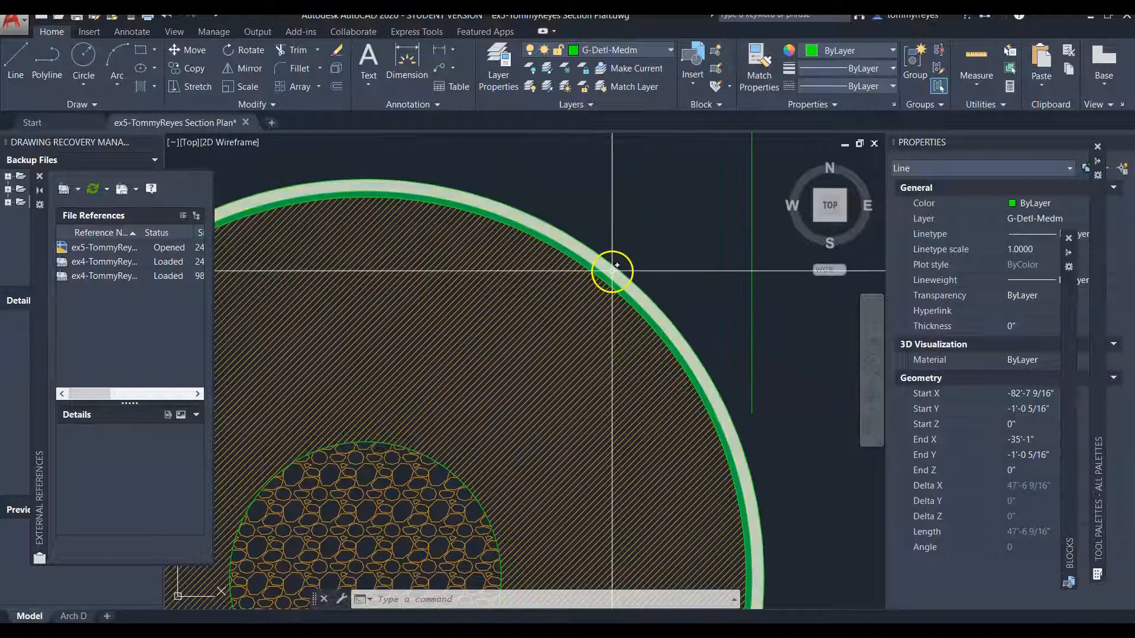
pyautogui.scroll(4, 607, 273)
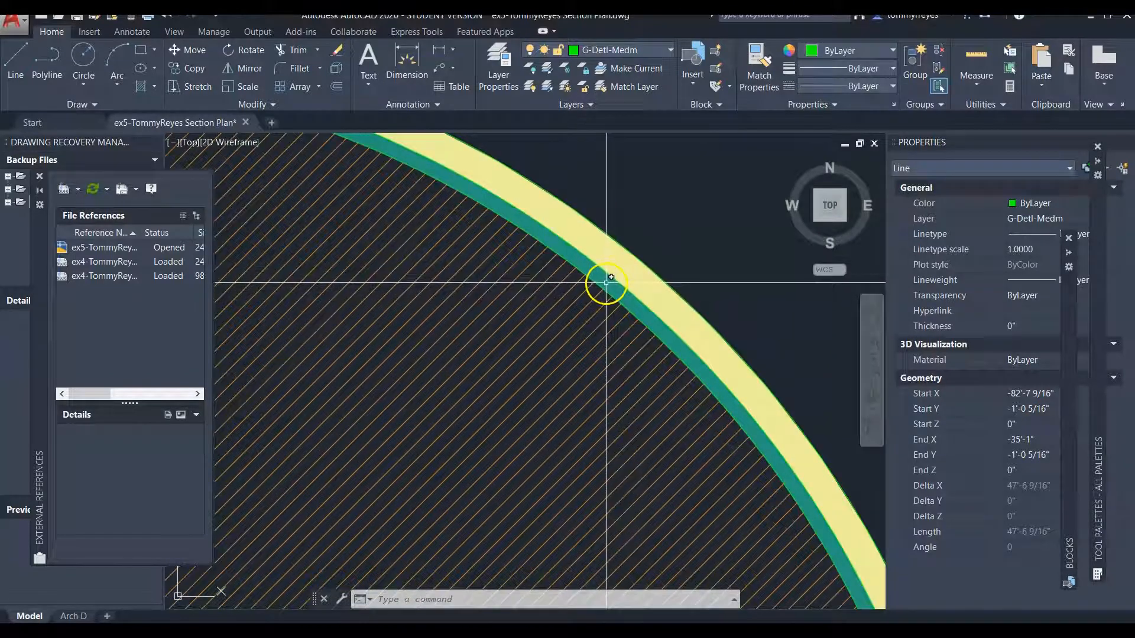
pyautogui.scroll(-1, 608, 283)
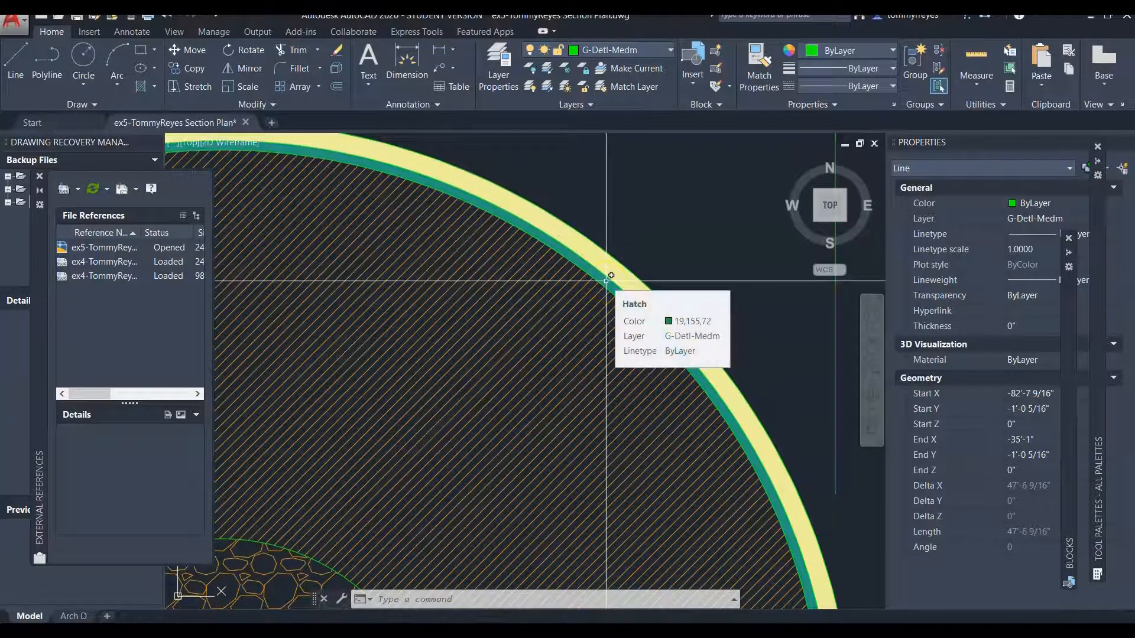
pyautogui.scroll(-4, 600, 278)
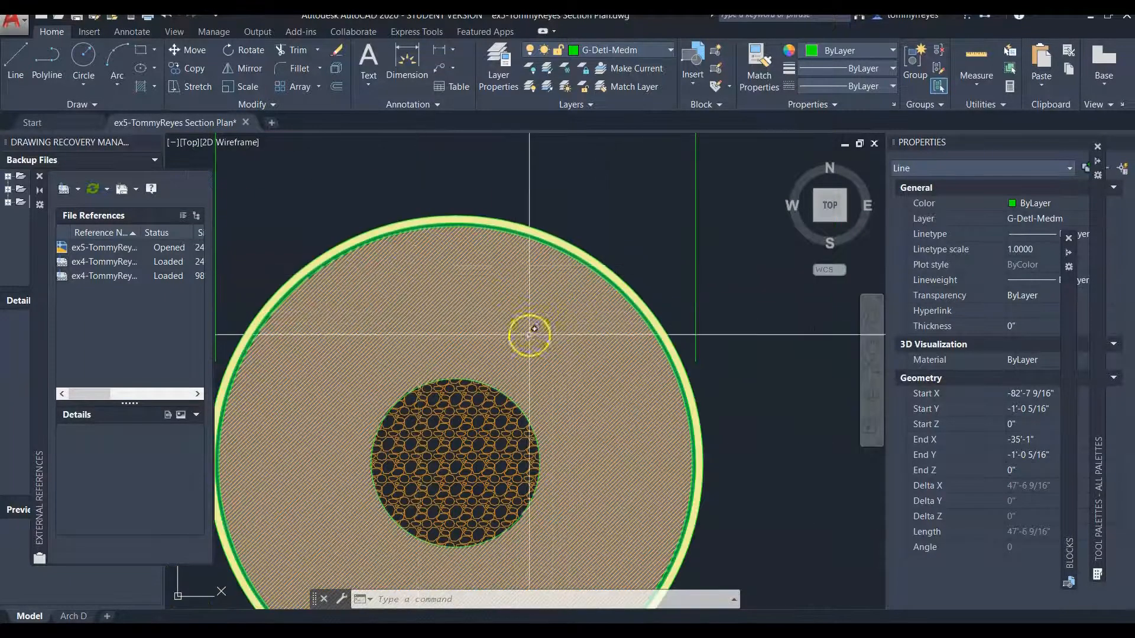
pyautogui.scroll(-2, 591, 329)
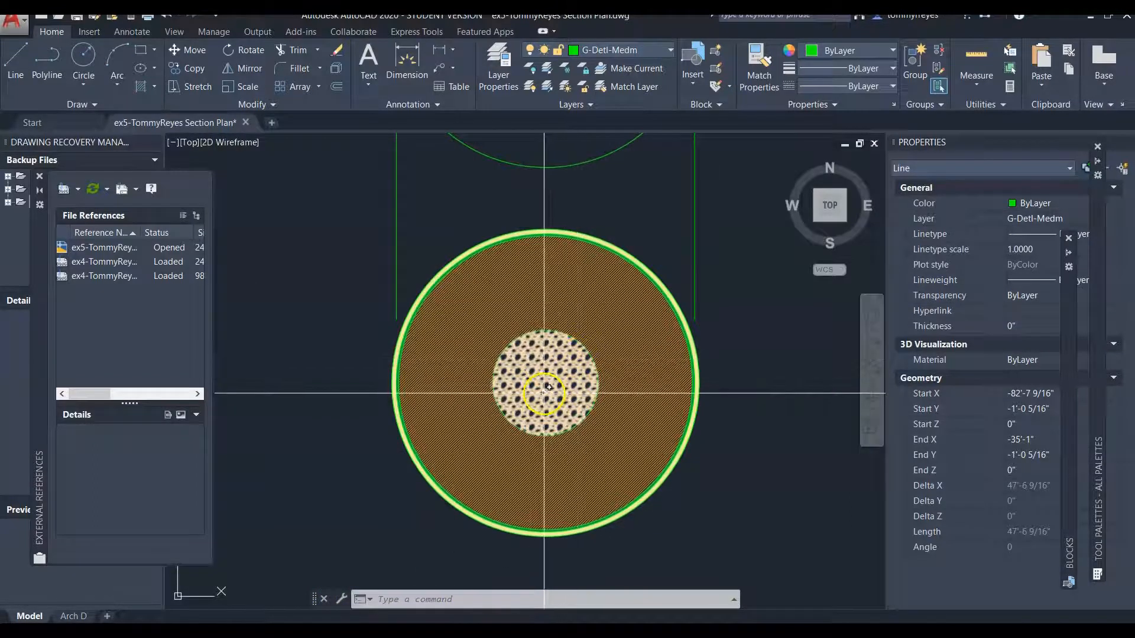
pyautogui.scroll(2, 544, 393)
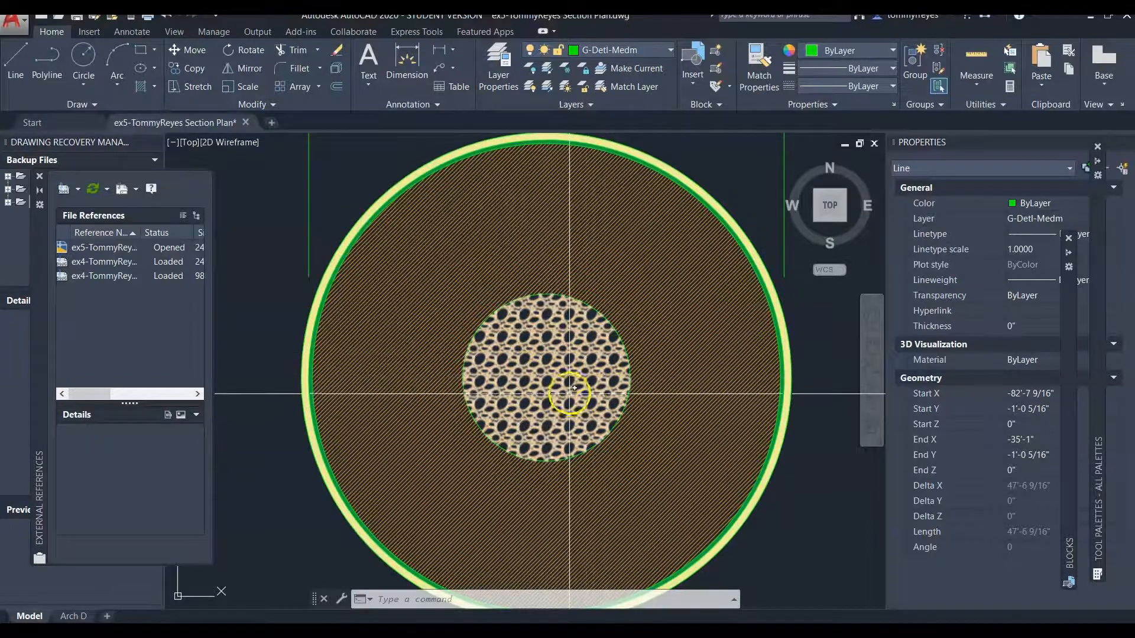
pyautogui.scroll(-5, 580, 428)
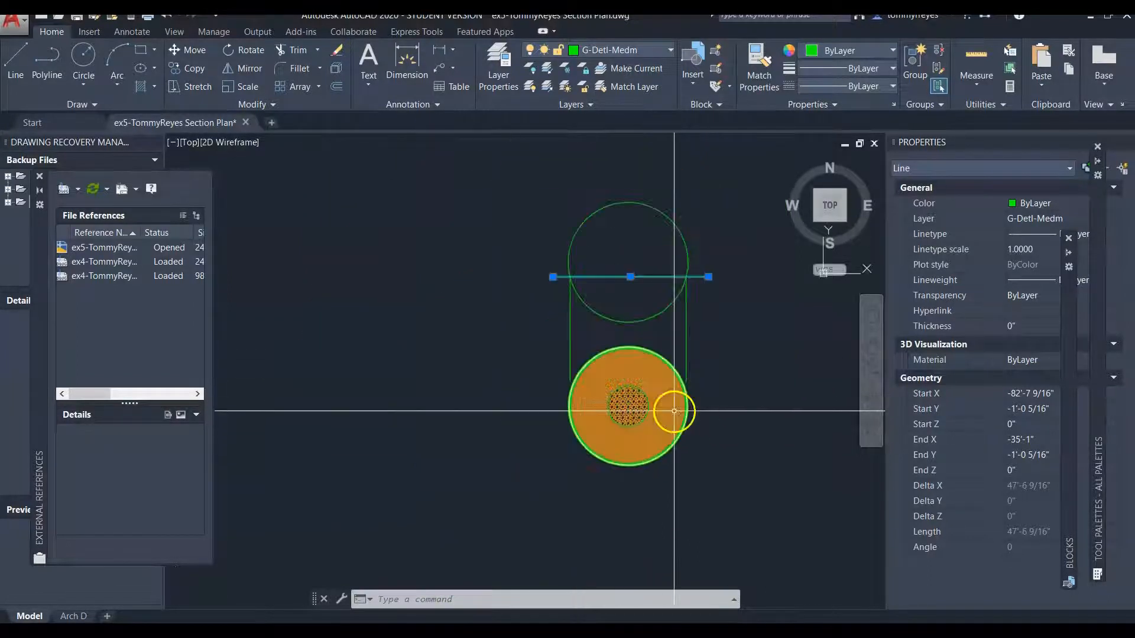
pyautogui.scroll(4, 672, 409)
pyautogui.scroll(-2, 673, 408)
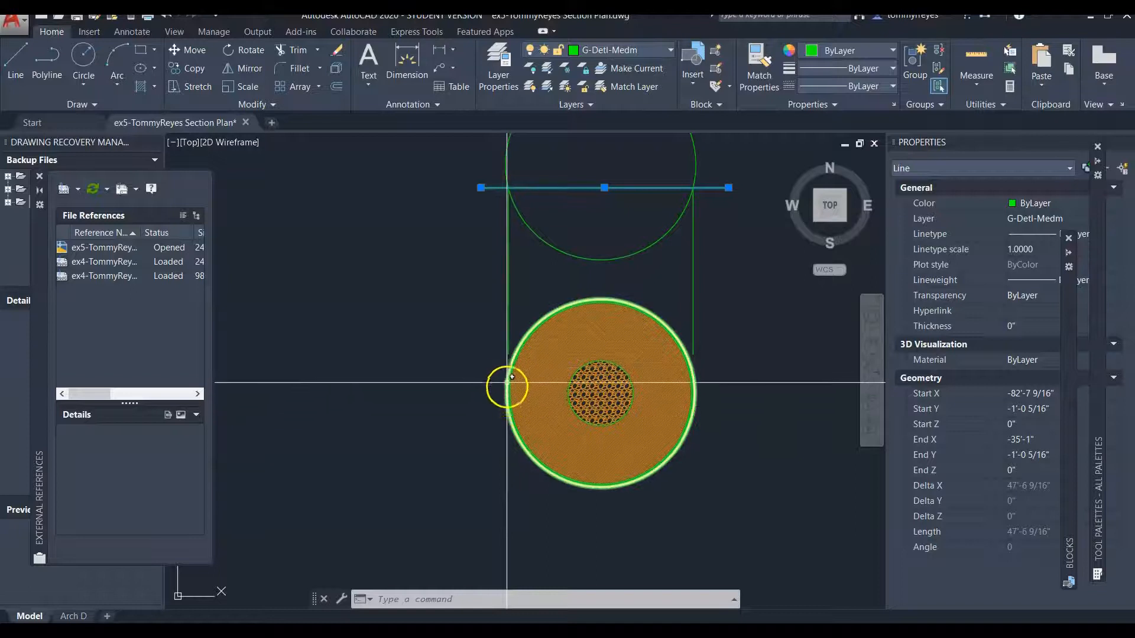
# Draw vertical construction lines through the plain circle's two side quadrants and select them together with the two existing vertical projection lines
pyautogui.scroll(5, 647, 313)
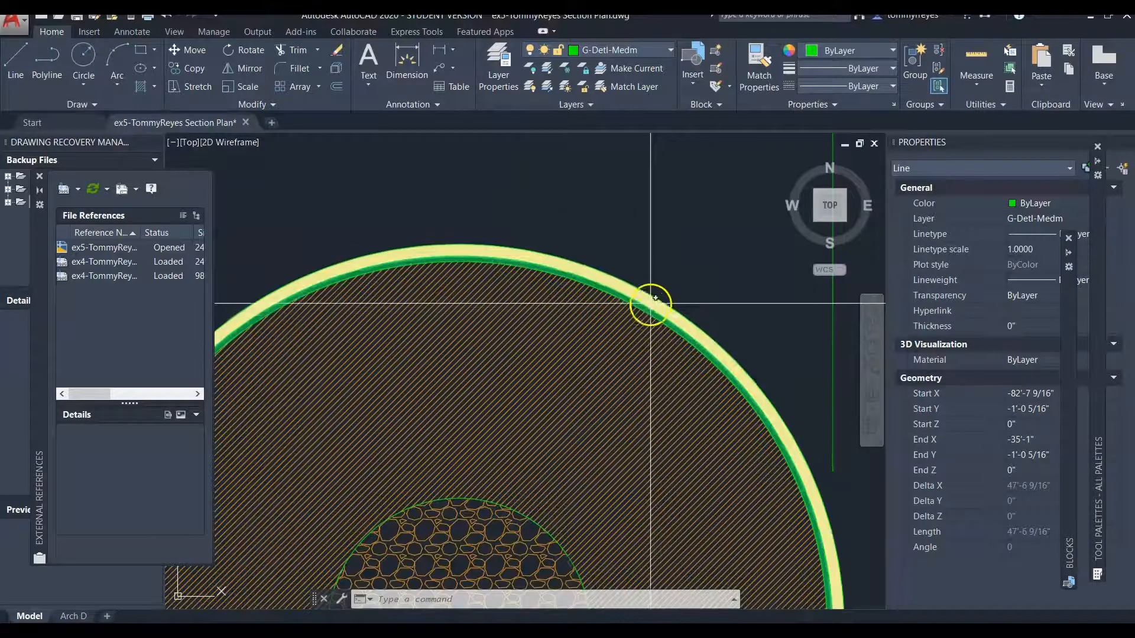
pyautogui.scroll(-5, 651, 303)
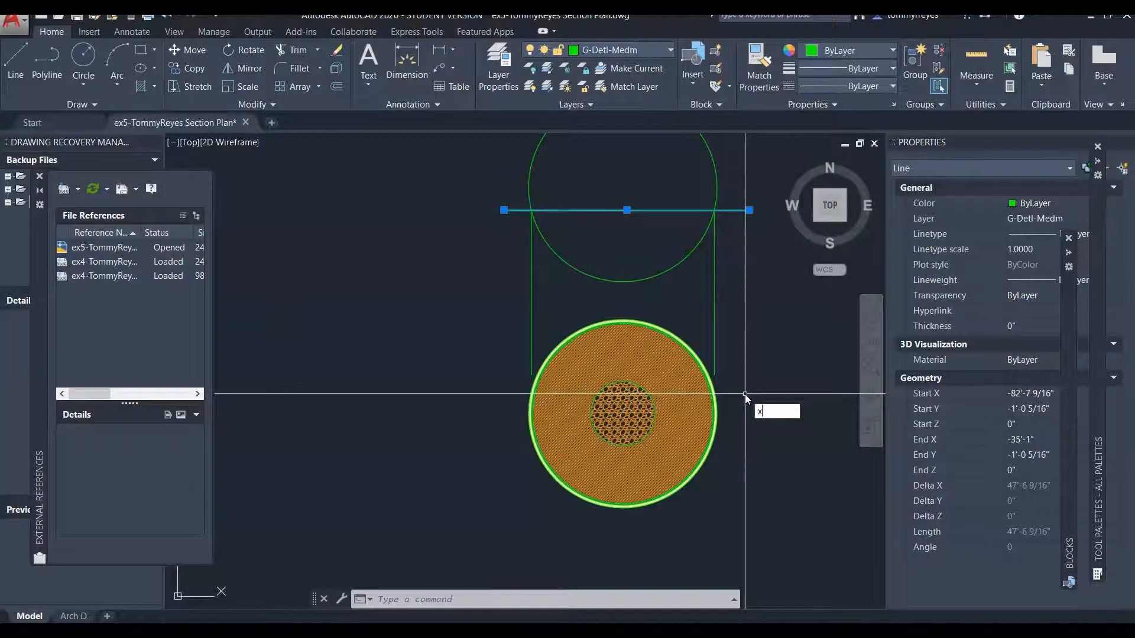
pyautogui.write('l')
pyautogui.press('Return')
pyautogui.write('v')
pyautogui.press('Return')
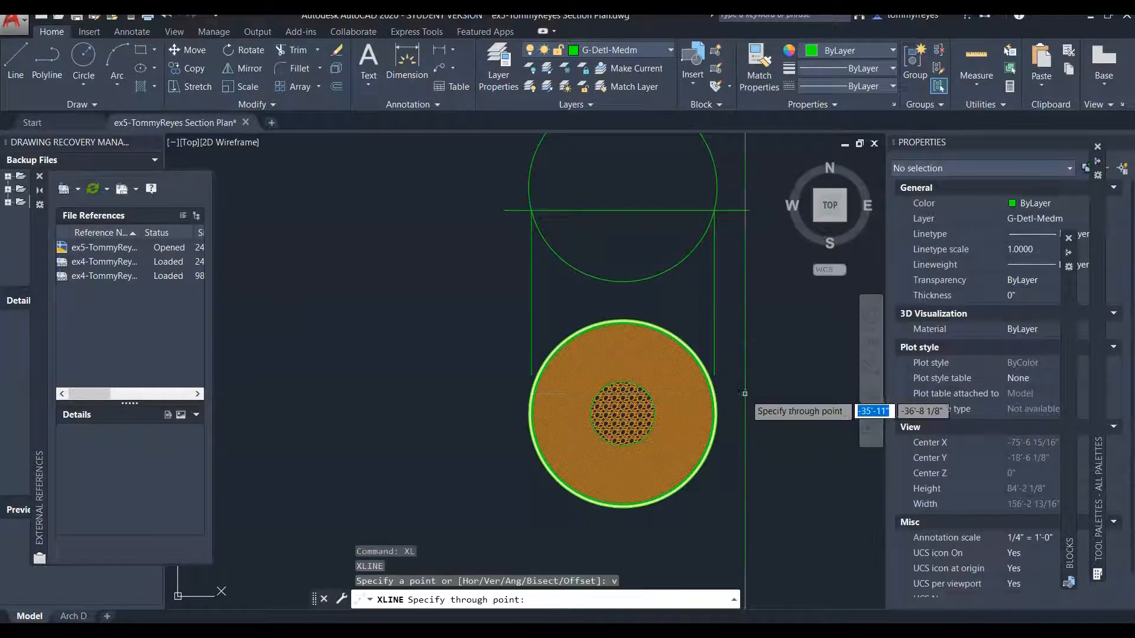
pyautogui.click(718, 183)
pyautogui.click(529, 187)
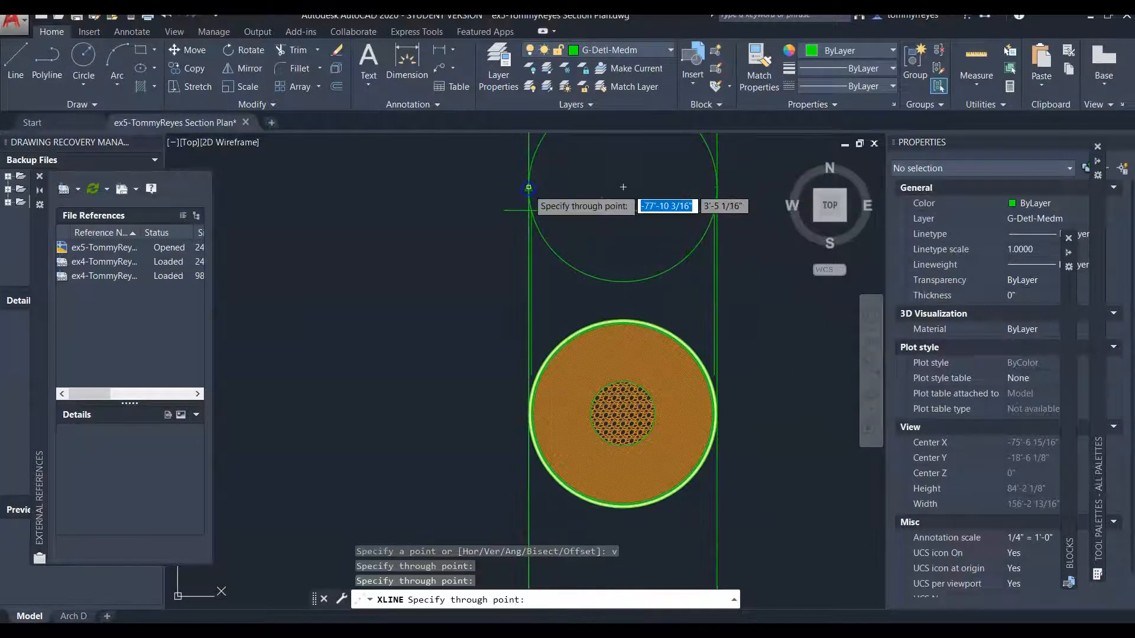
pyautogui.press('Escape')
pyautogui.click(730, 287)
pyautogui.click(443, 303)
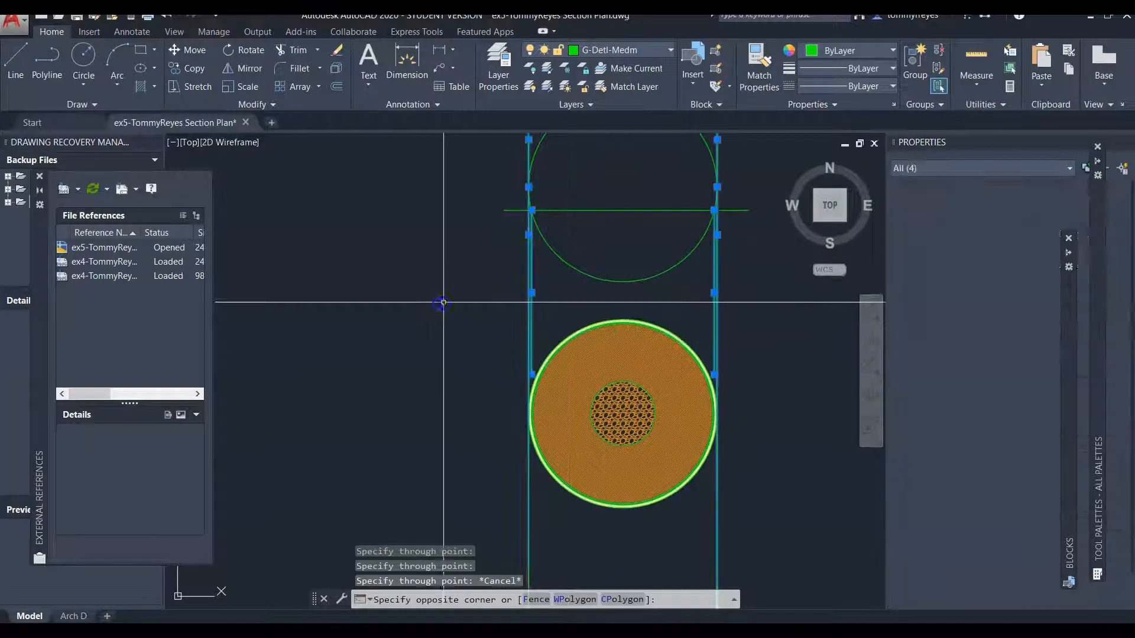
# Try to make the four selected vertical lines red through the color of layers A-FLOR-TEXT and A-WALL-VNER
pyautogui.click(652, 48)
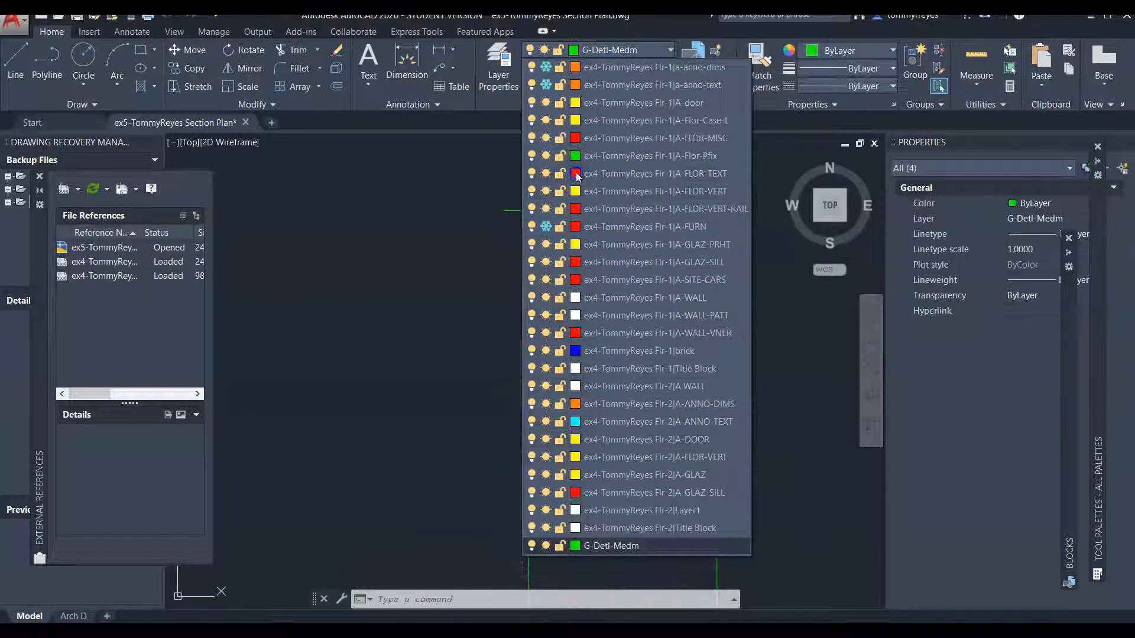
pyautogui.click(575, 209)
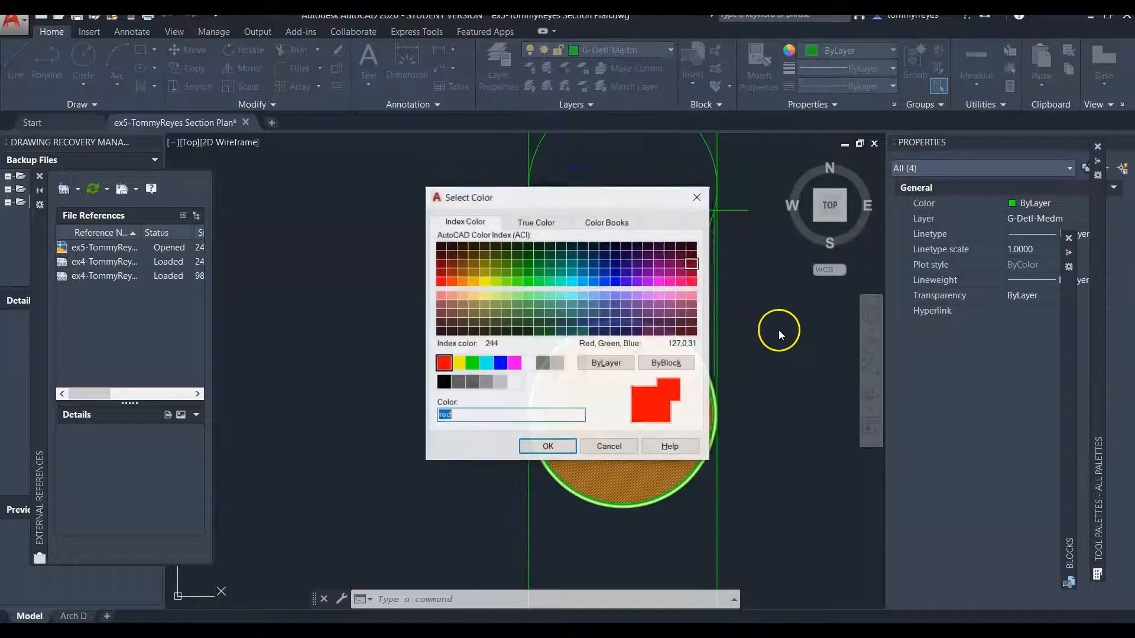
pyautogui.click(548, 447)
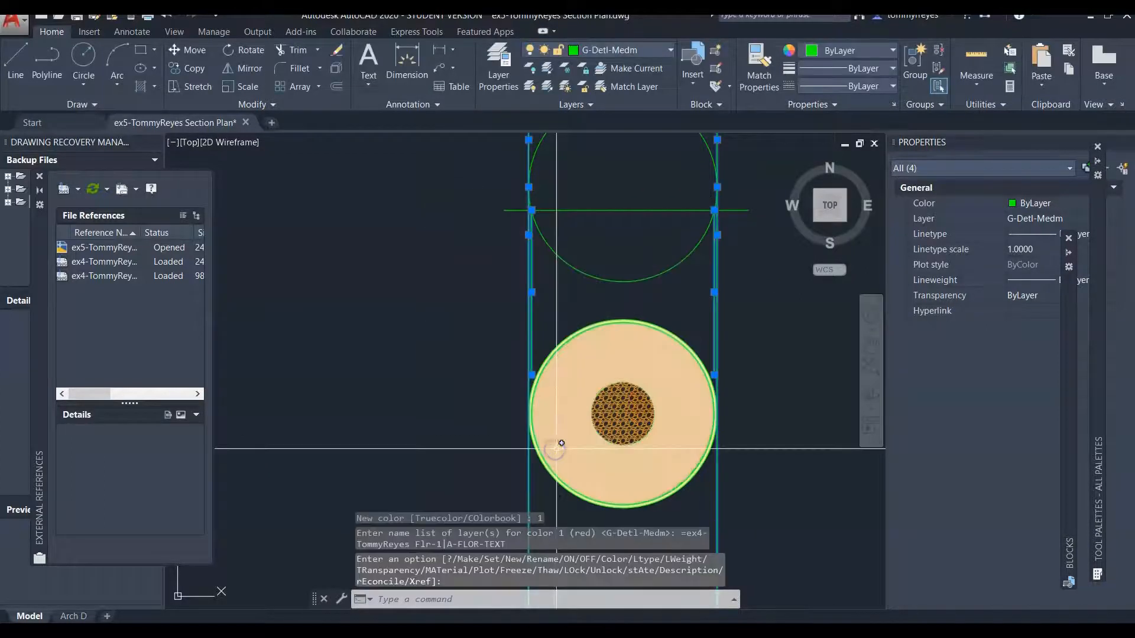
pyautogui.click(671, 52)
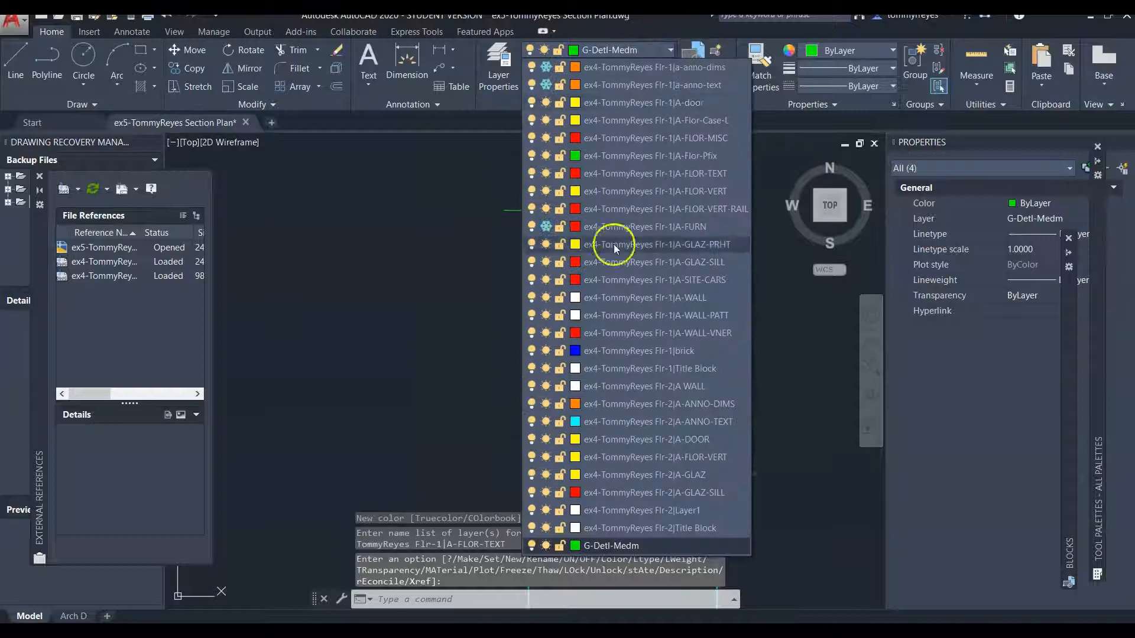
pyautogui.click(579, 332)
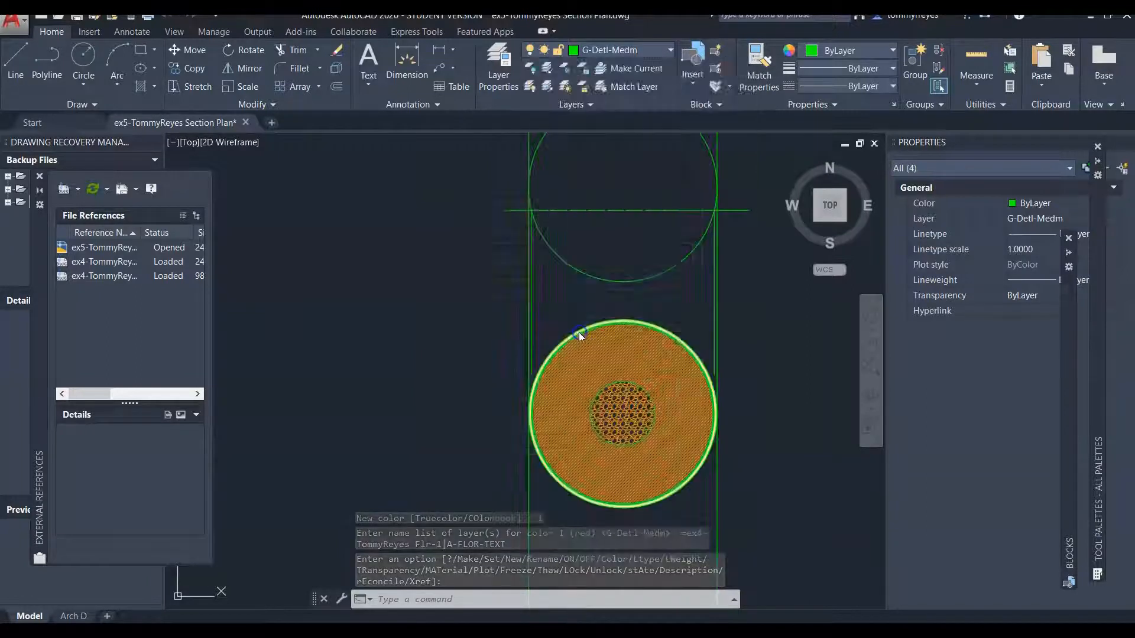
pyautogui.click(545, 446)
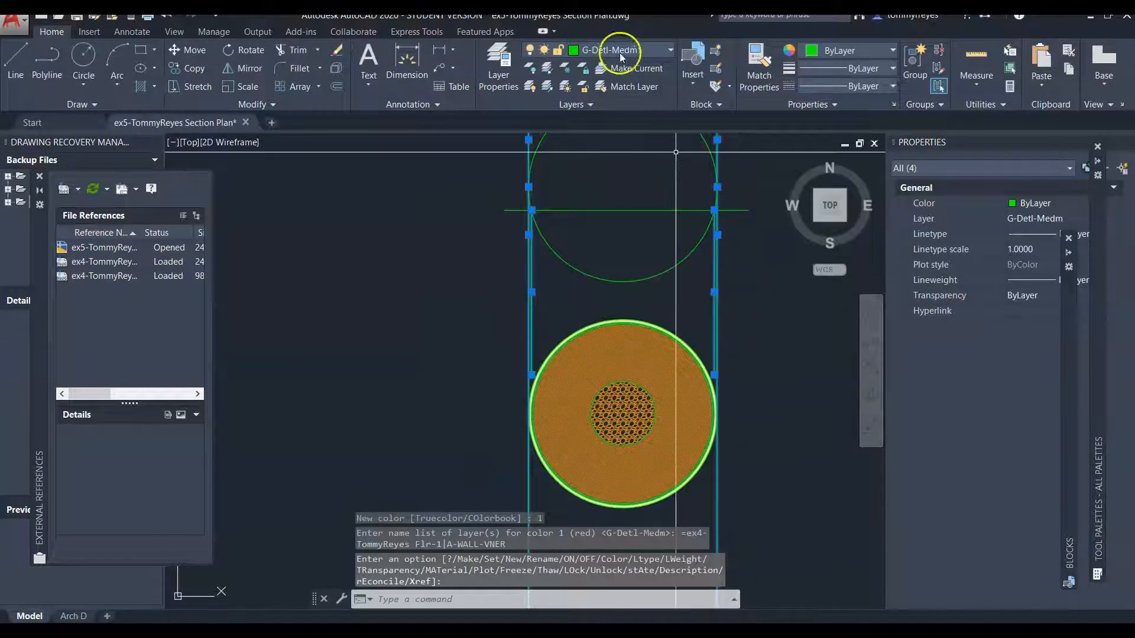
pyautogui.click(583, 54)
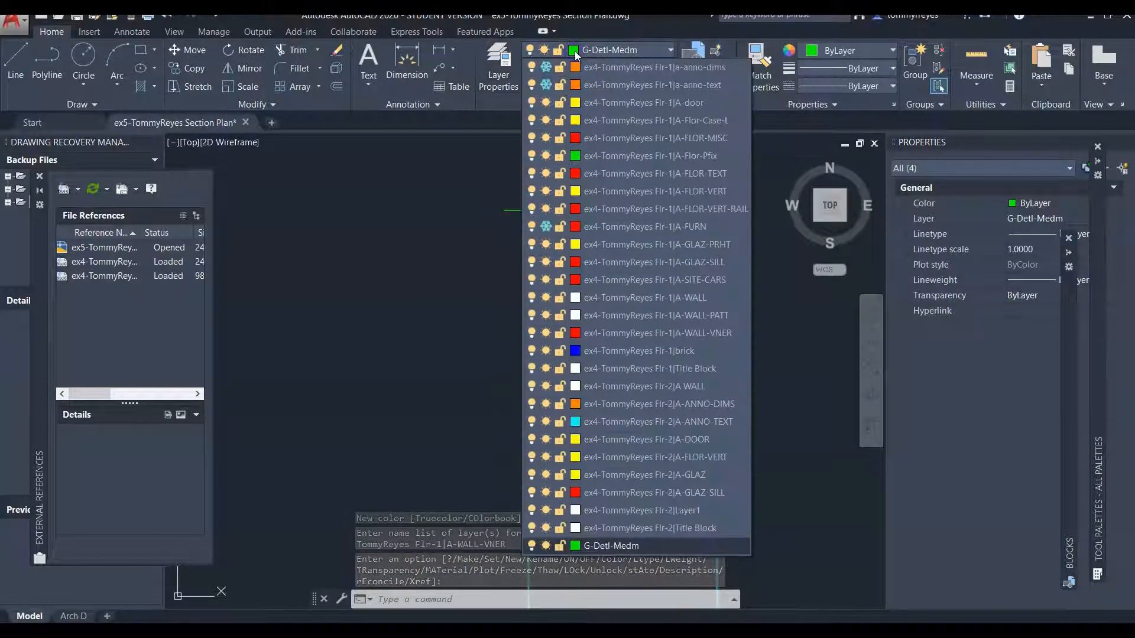
pyautogui.click(821, 53)
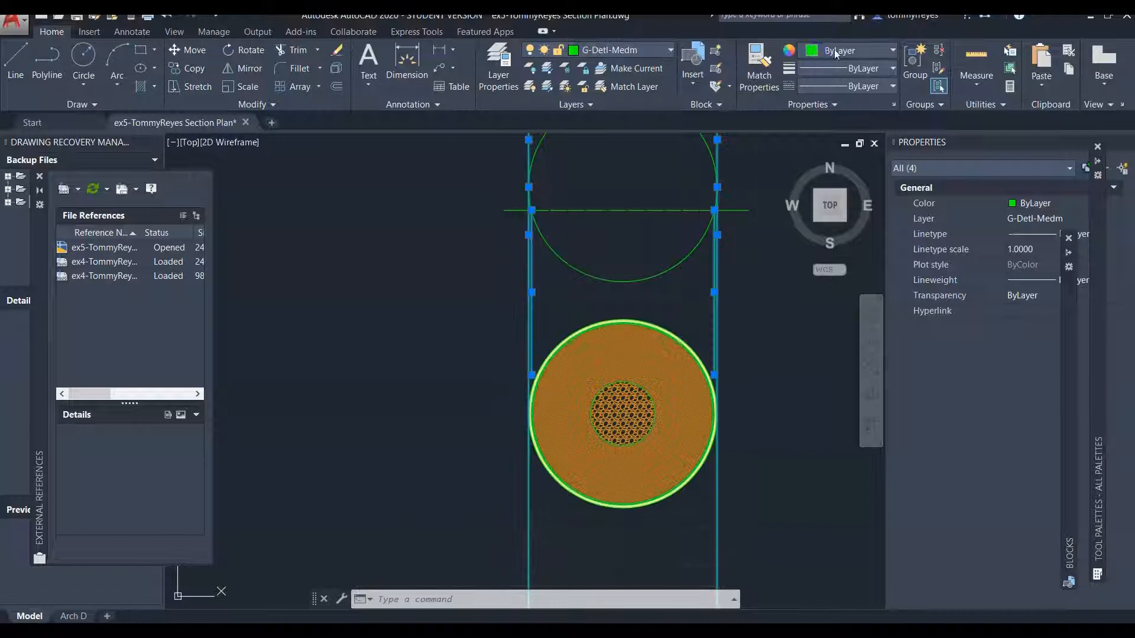
# Set the color of the four selected vertical lines to Red and clear the selection
pyautogui.click(891, 51)
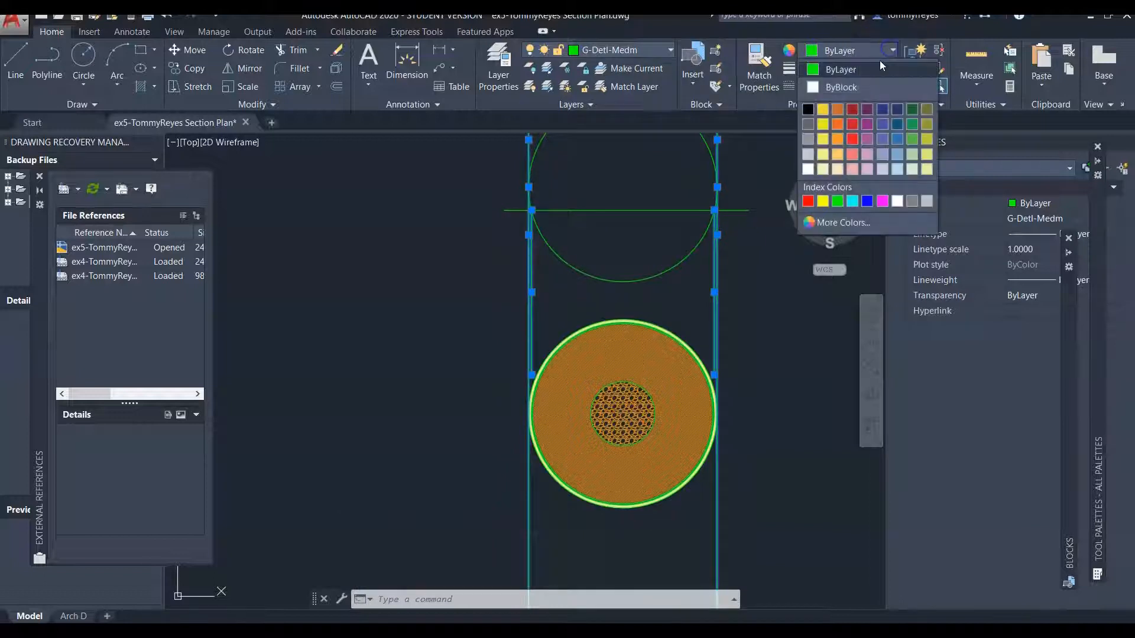
pyautogui.click(809, 201)
pyautogui.press('Escape')
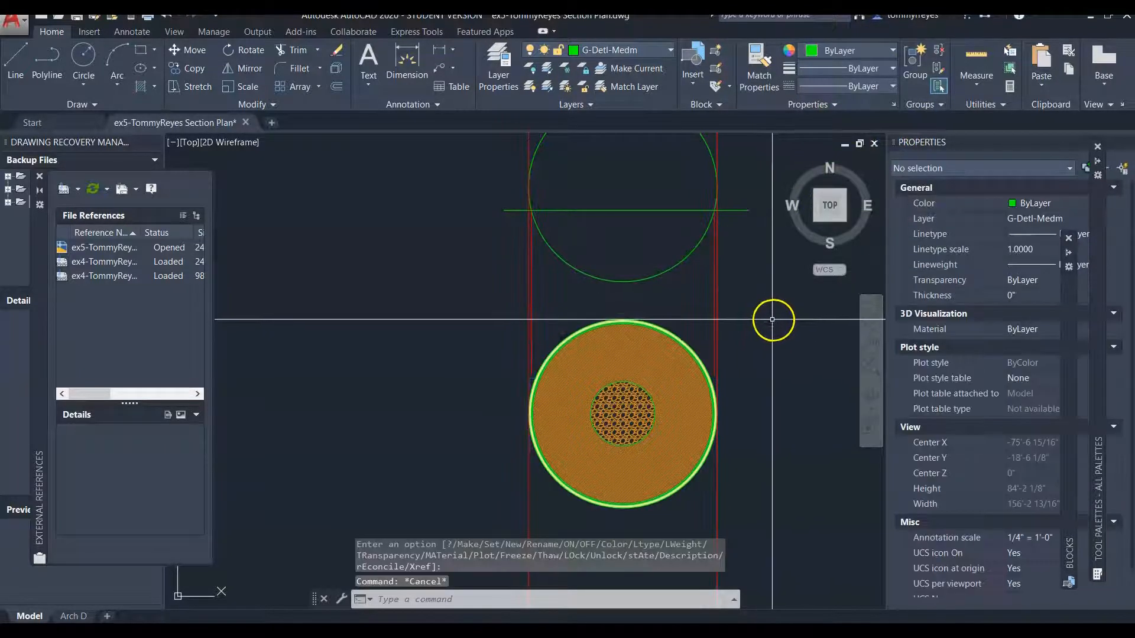
# Select the inner red projection line and compare where it starts on the cut line with the outer line at the plain circle's edge
pyautogui.scroll(6, 701, 392)
pyautogui.scroll(-3, 727, 355)
pyautogui.click(758, 331)
pyautogui.scroll(-2, 763, 361)
pyautogui.scroll(5, 753, 210)
pyautogui.scroll(-3, 767, 236)
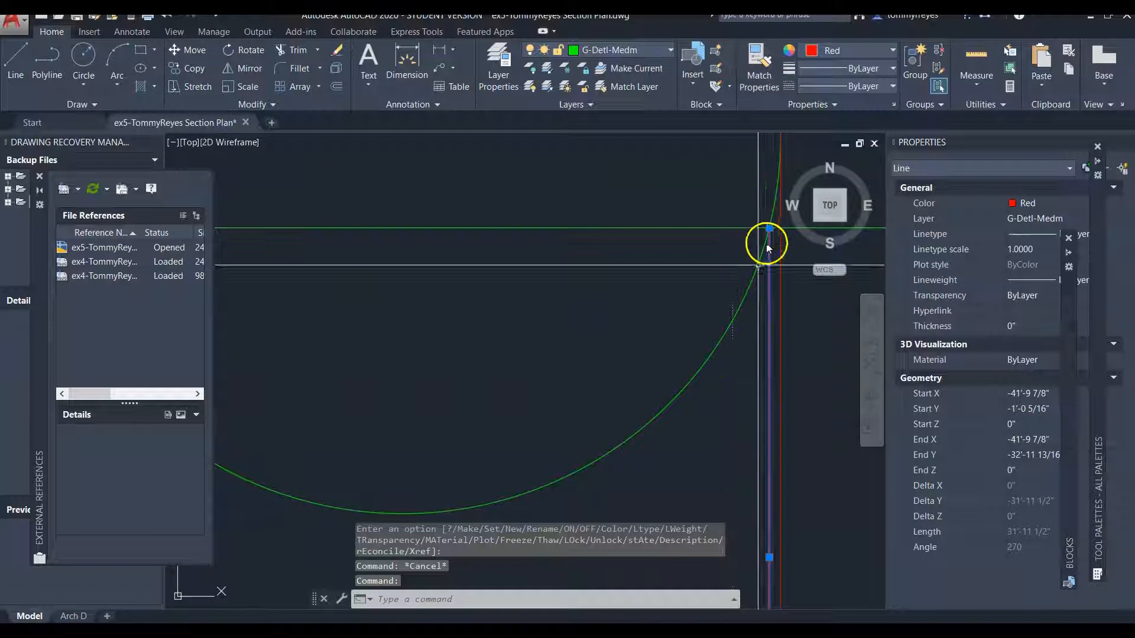
pyautogui.scroll(5, 725, 367)
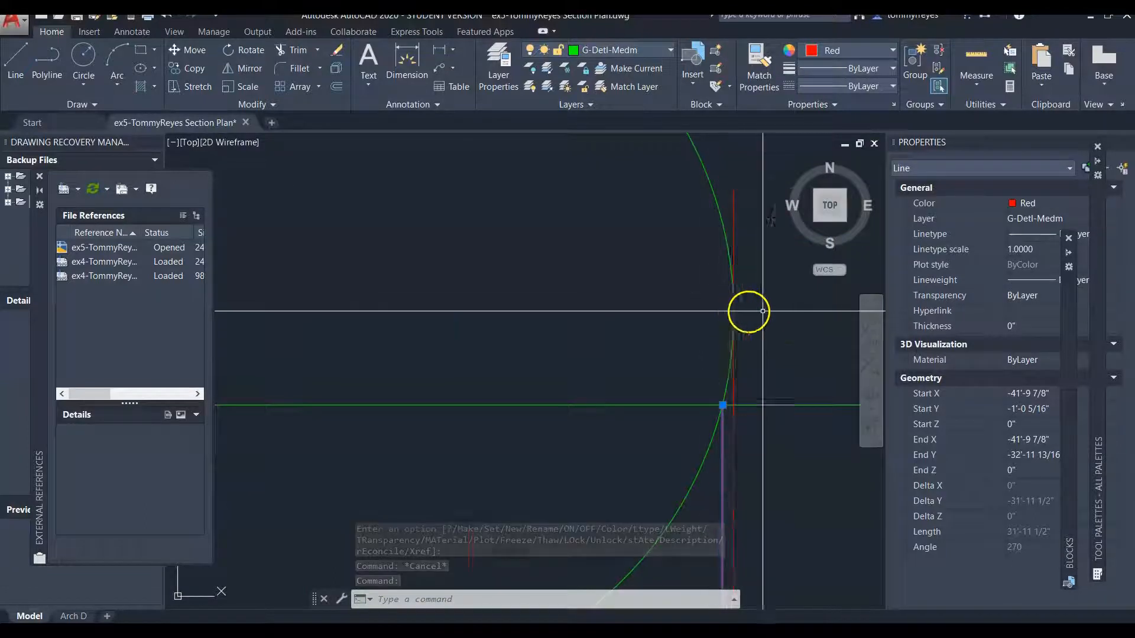
# Examine how the inner and outer red lines run down to the hatched circle and its thin outer layers
pyautogui.scroll(-5, 763, 311)
pyautogui.scroll(-5, 542, 299)
pyautogui.scroll(5, 515, 400)
pyautogui.scroll(-2, 522, 401)
pyautogui.scroll(3, 596, 413)
pyautogui.scroll(-1, 497, 372)
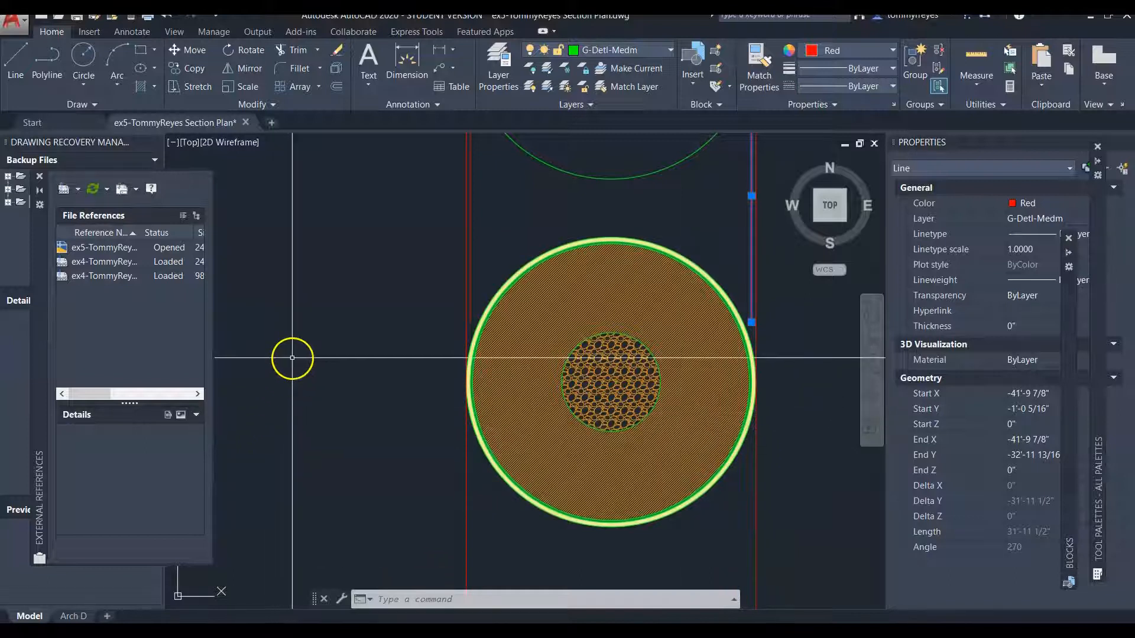
pyautogui.scroll(-4, 286, 273)
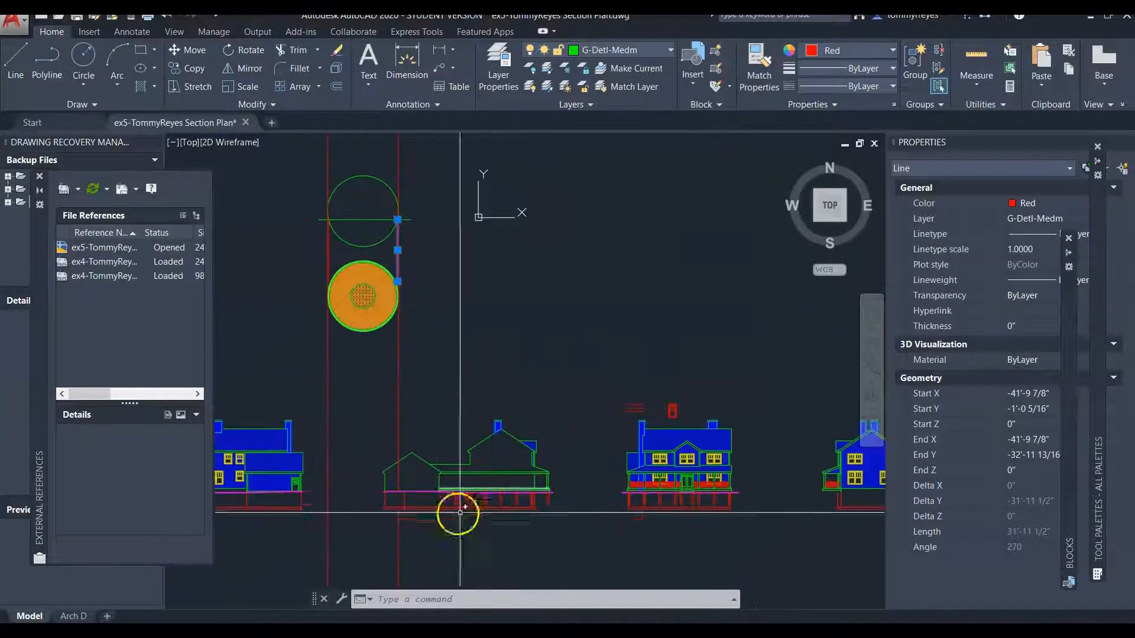